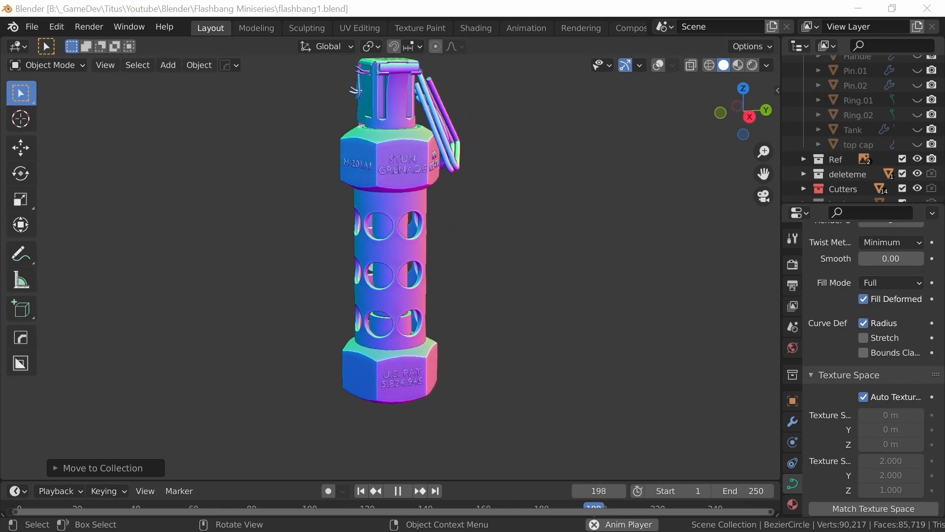
Step: Stop the turntable animation playback and turn the viewport overlays back on
left_click(566, 306)
key("space")
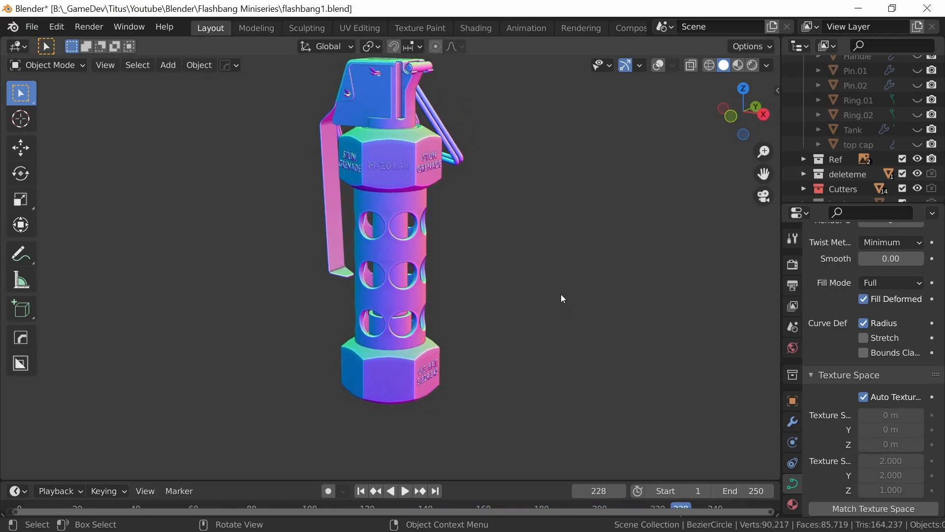
scroll(551, 296, "down", 4)
middle_click_drag(550, 297, 497, 285)
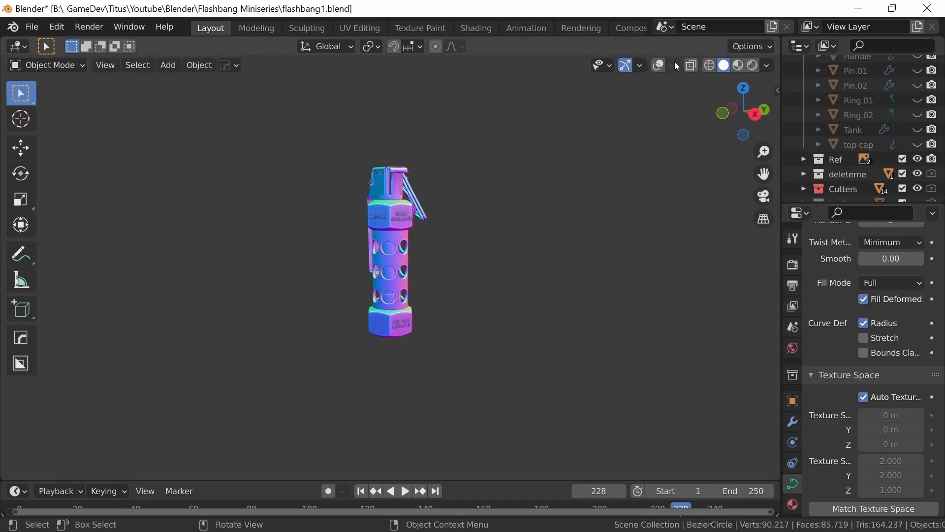
left_click(659, 65)
middle_click_drag(451, 327, 464, 308, "ctrl")
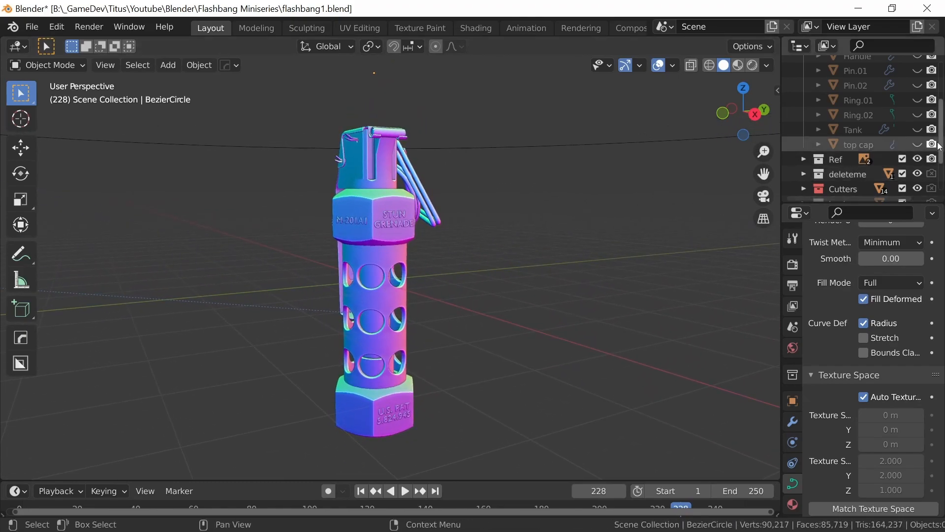
Step: Hide the deleteme collection and unhide all grenade parts from bottom cap through top cap
left_click(919, 174)
scroll(942, 139, "up", 2)
scroll(943, 140, "up", 3)
left_click_drag(919, 93, 919, 199)
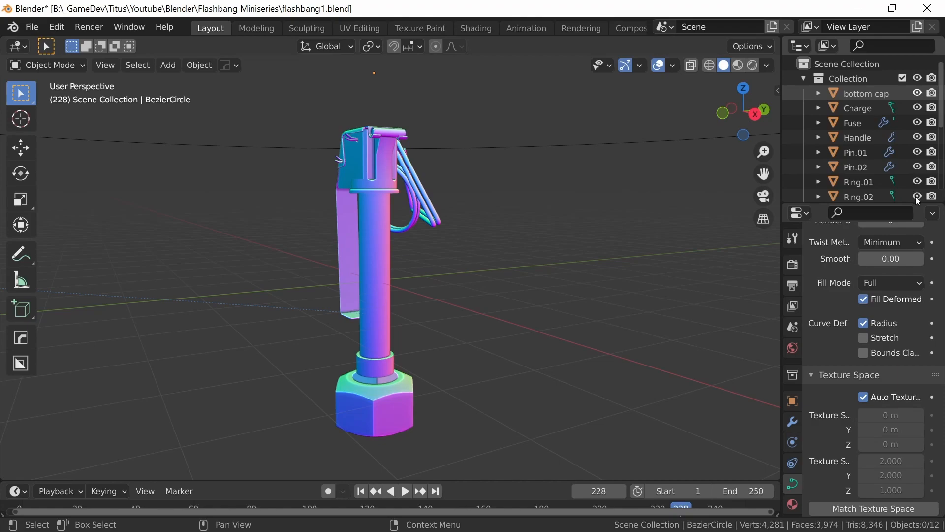
scroll(917, 134, "down", 3)
left_click_drag(918, 133, 918, 150)
middle_click_drag(408, 332, 427, 362)
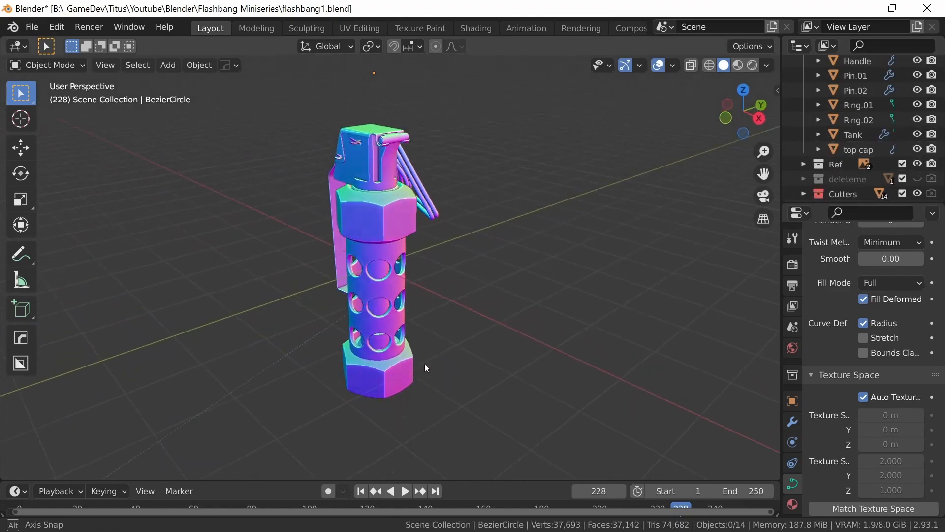
Step: Switch the viewport's solid shading lighting to Studio
left_click(767, 65)
left_click(709, 138)
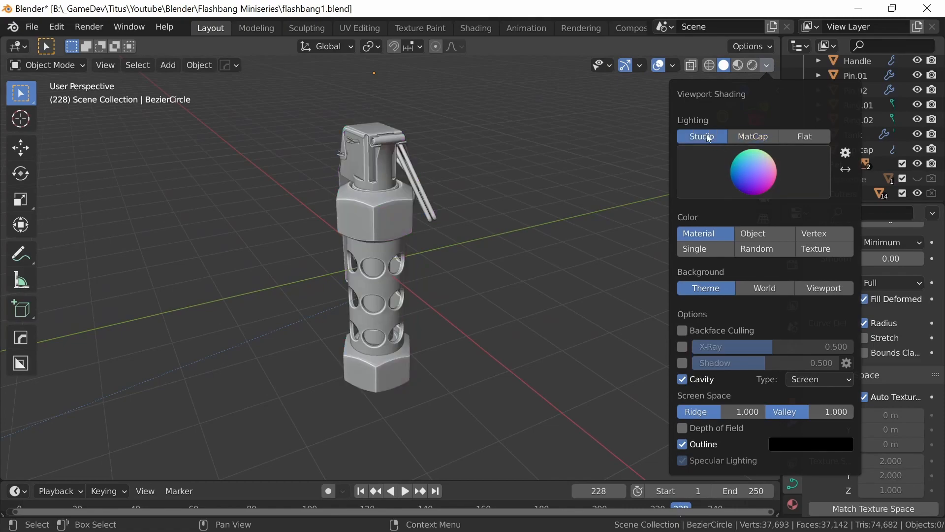
middle_click_drag(486, 240, 443, 281)
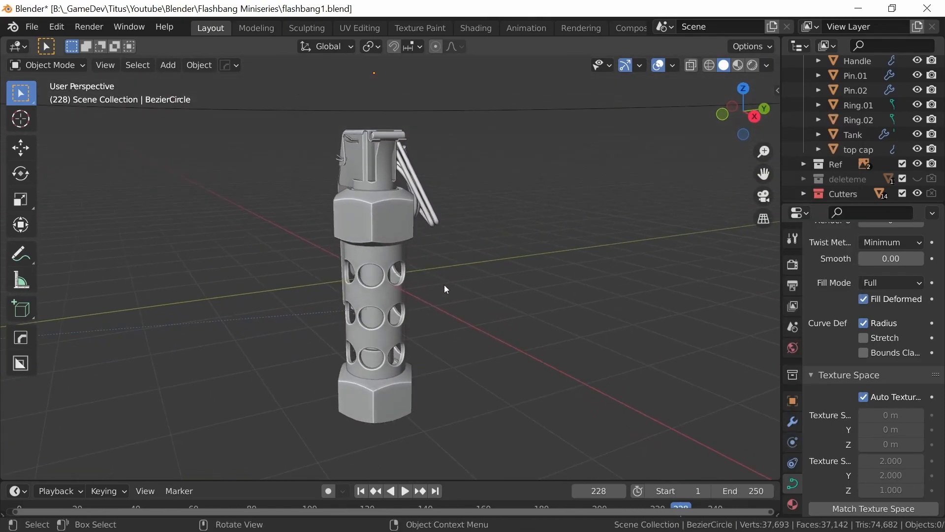
scroll(443, 281, "up", 2)
key("KP_3")
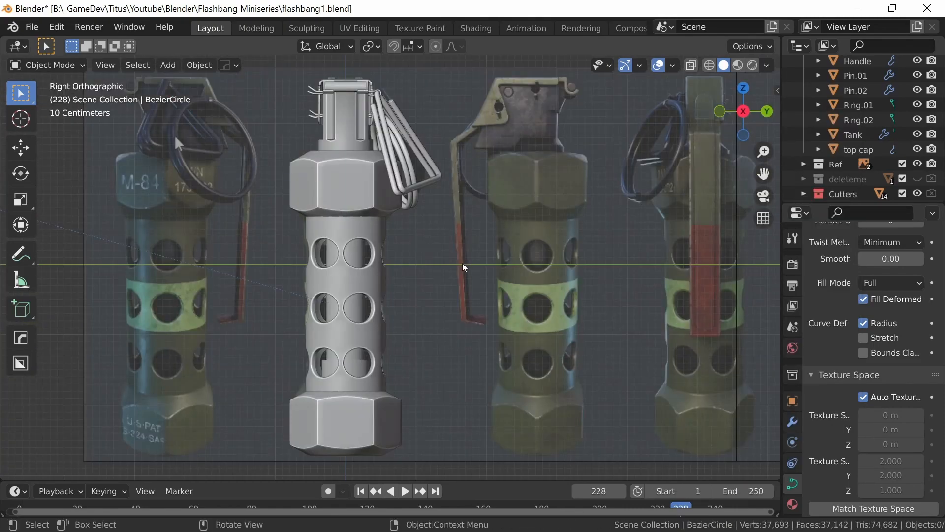
middle_click_drag(422, 264, 499, 277, "shift")
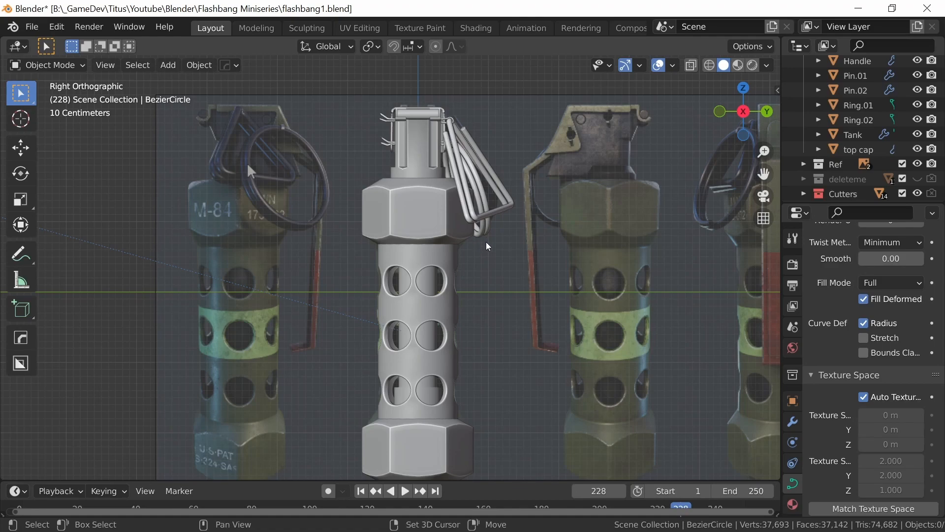
key("shift+a")
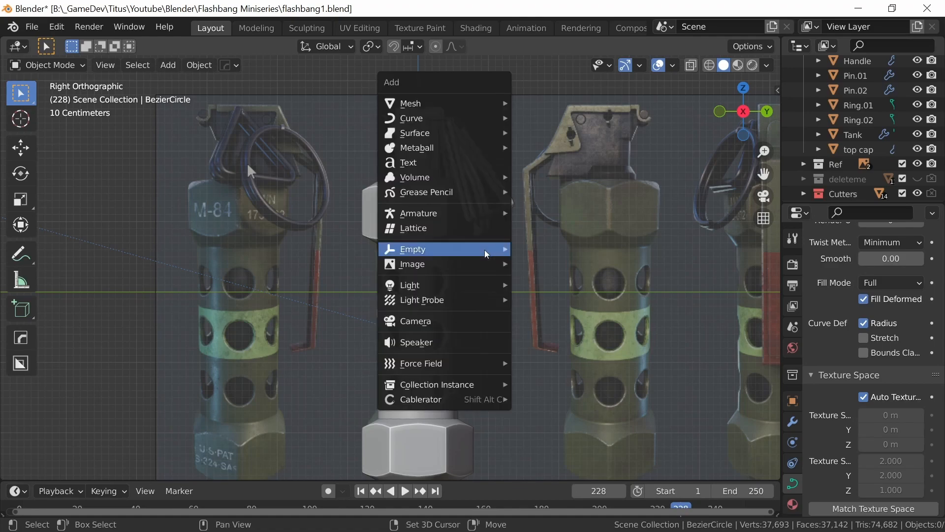
left_click(478, 167)
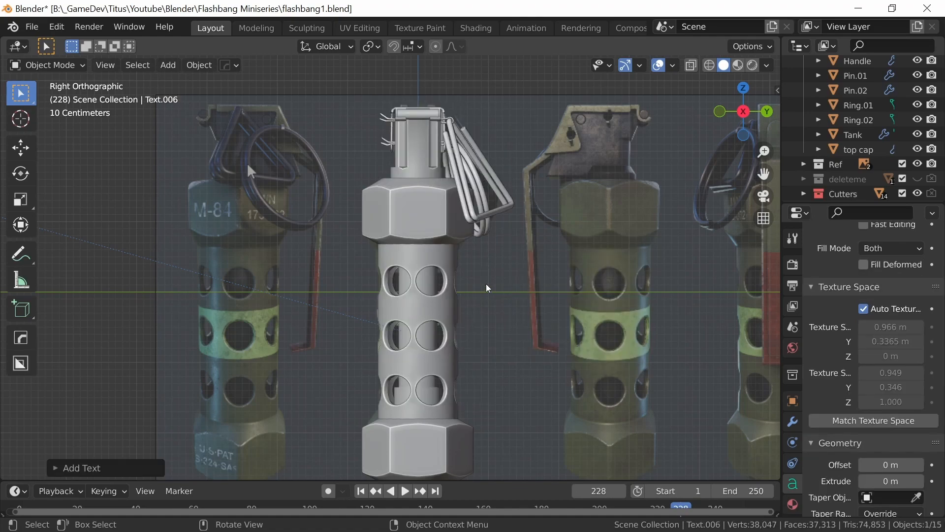
middle_click_drag(528, 248, 505, 281)
middle_click_drag(542, 247, 481, 259, "ctrl")
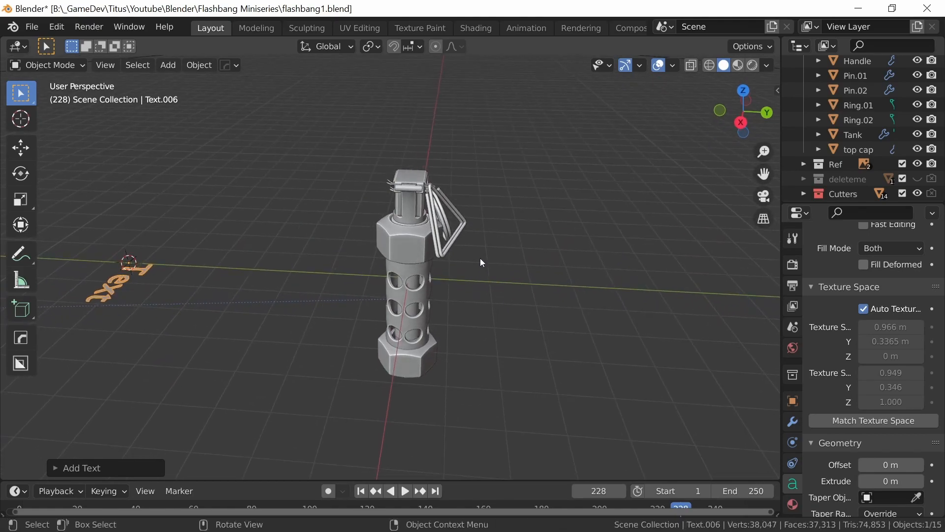
key("x")
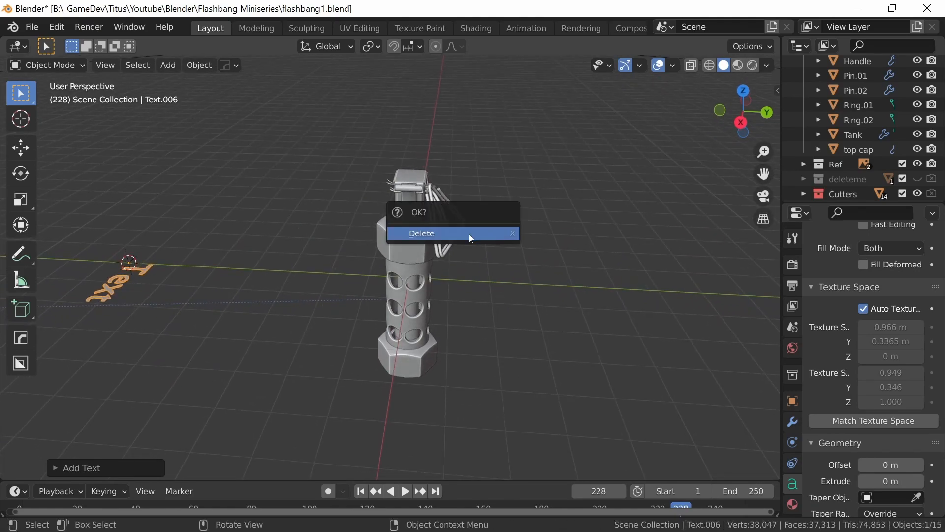
left_click(456, 234)
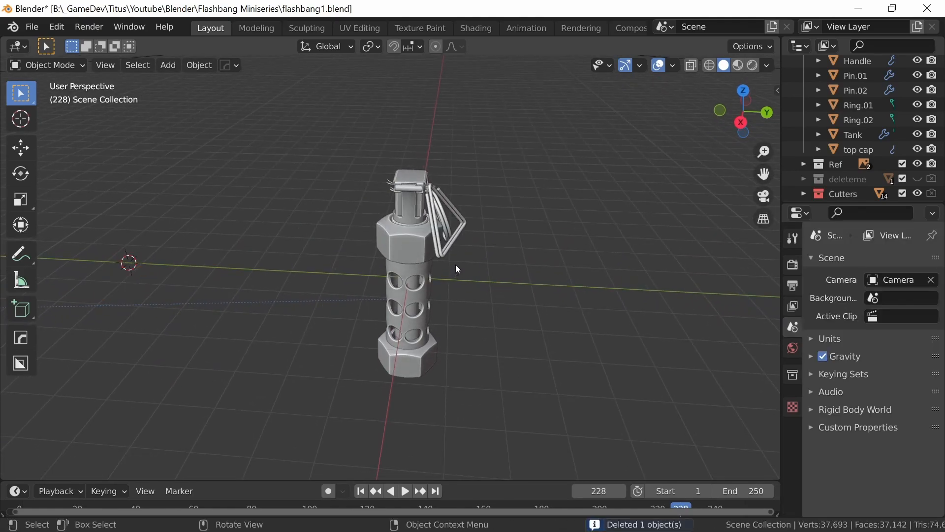
Step: Snap the 3D cursor to the world origin and add a text object there
key("shift+s")
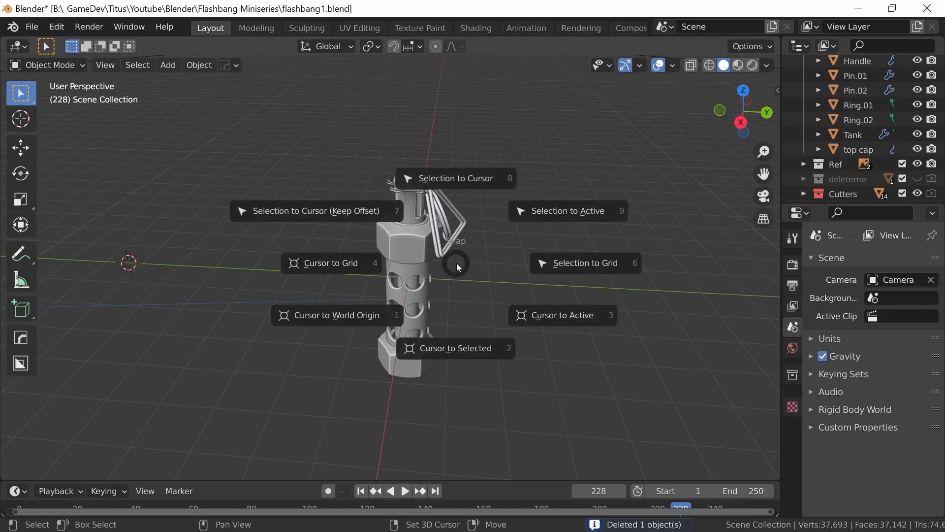
left_click(373, 316)
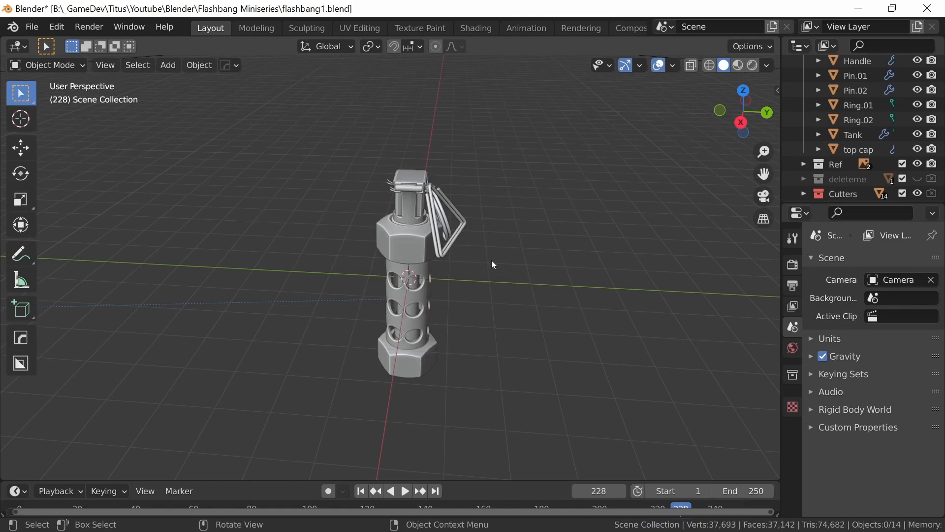
key("shift+a")
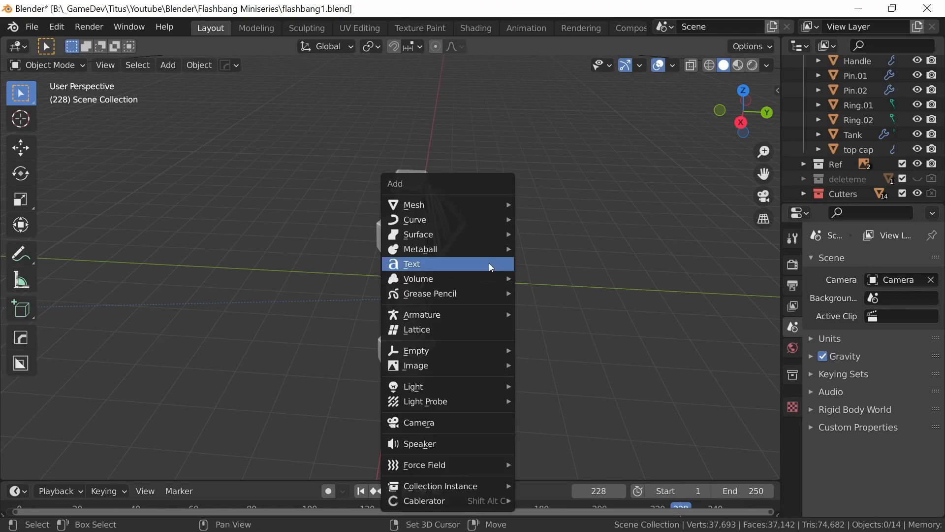
left_click(480, 264)
middle_click_drag(497, 260, 512, 309)
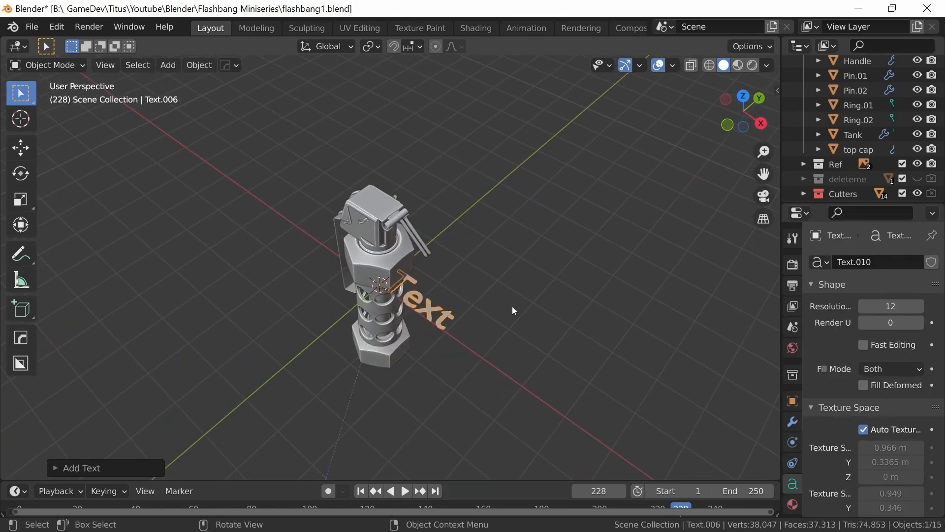
Step: Isolate the text object in top view and replace its content with STUN and GRENADE on two lines
key("KP_7")
key("KP_Divide")
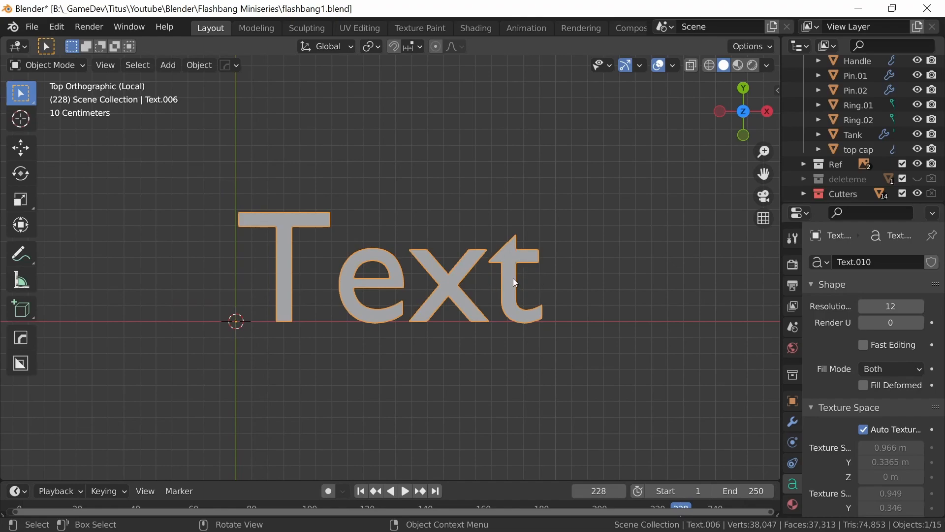
key("Tab")
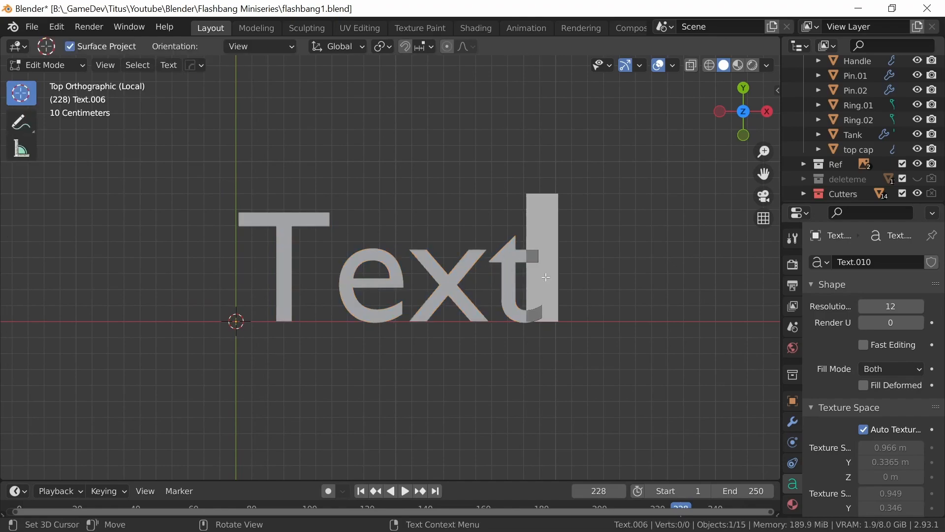
key("BackSpace")
key("BackSpace")
key("BackSpace")
key("BackSpace")
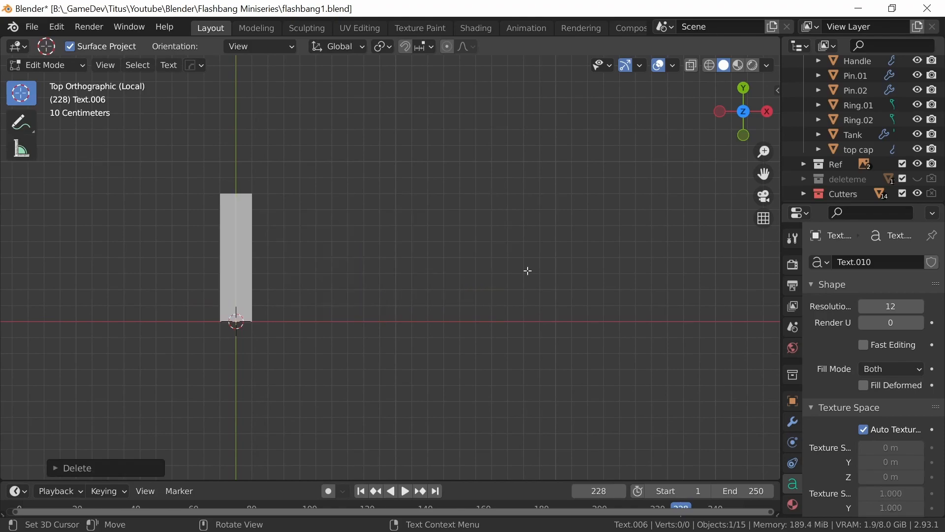
type("STUN")
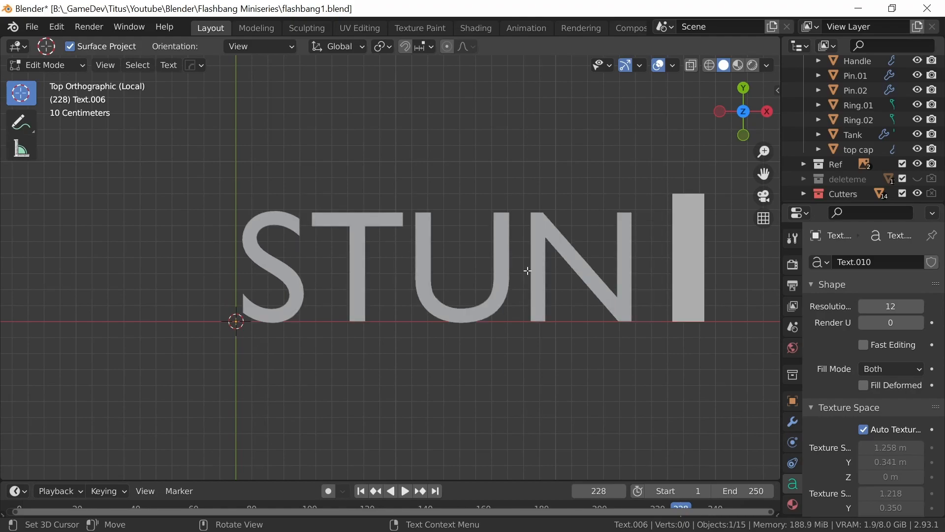
key("BackSpace")
key("Return")
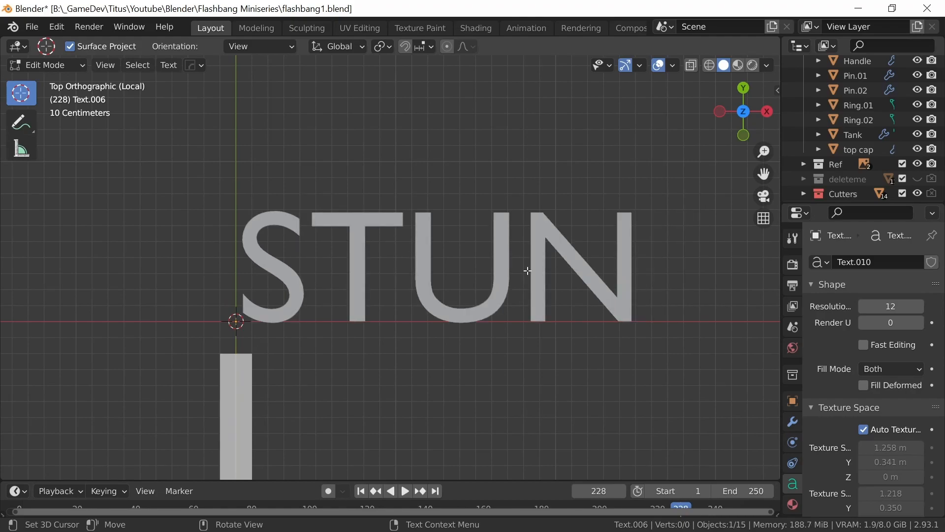
type("GRENA")
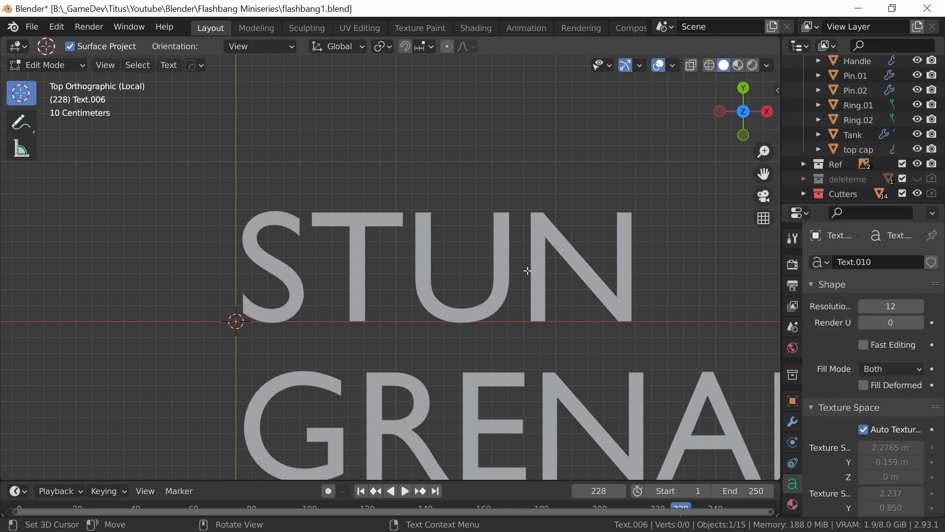
key("Tab")
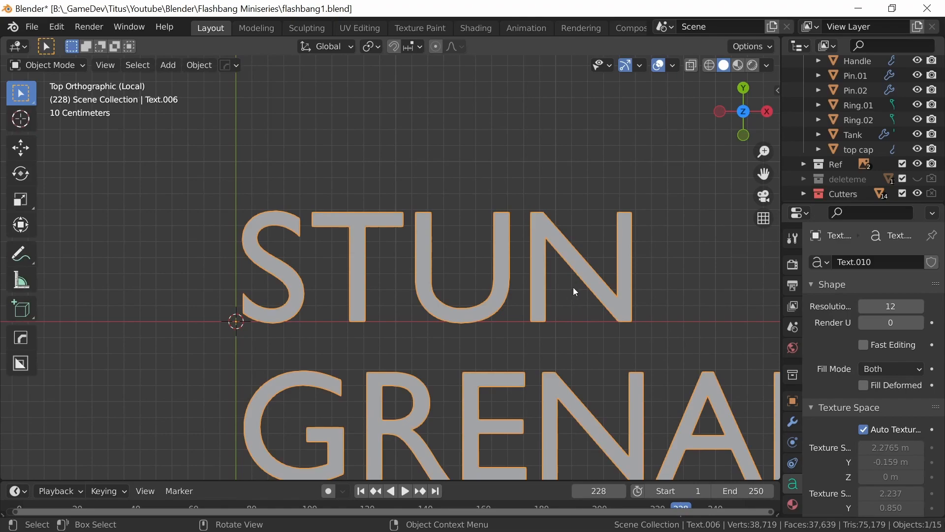
Step: Set the STUN GRENADE text's horizontal paragraph alignment to Center
scroll(584, 297, "down", 4)
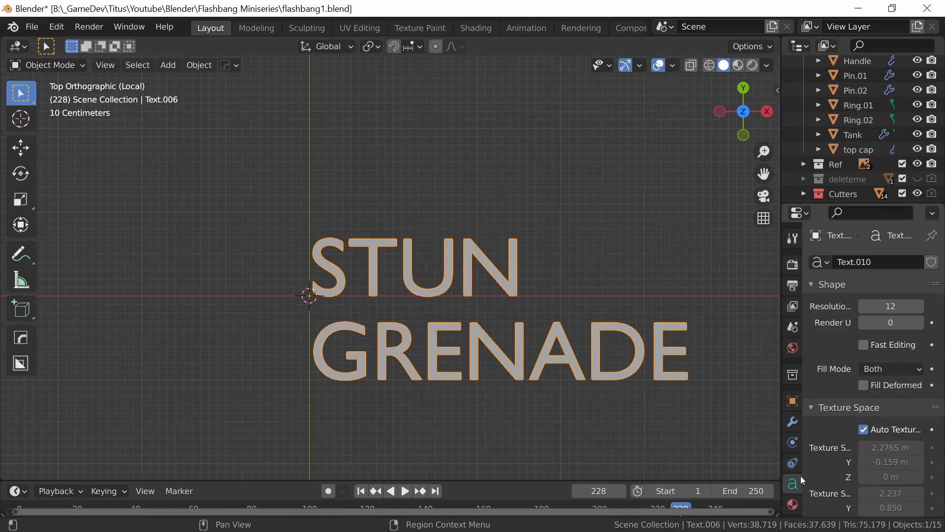
left_click_drag(940, 288, 942, 450)
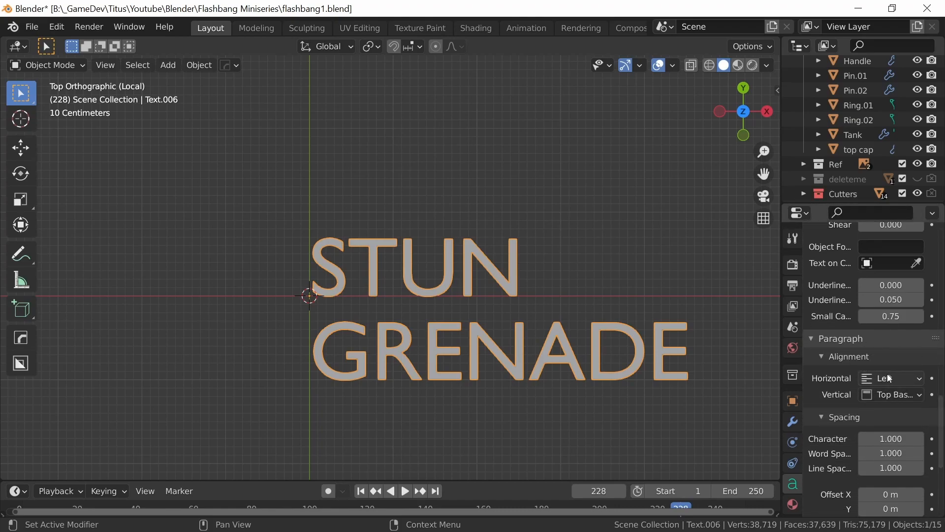
left_click(917, 382)
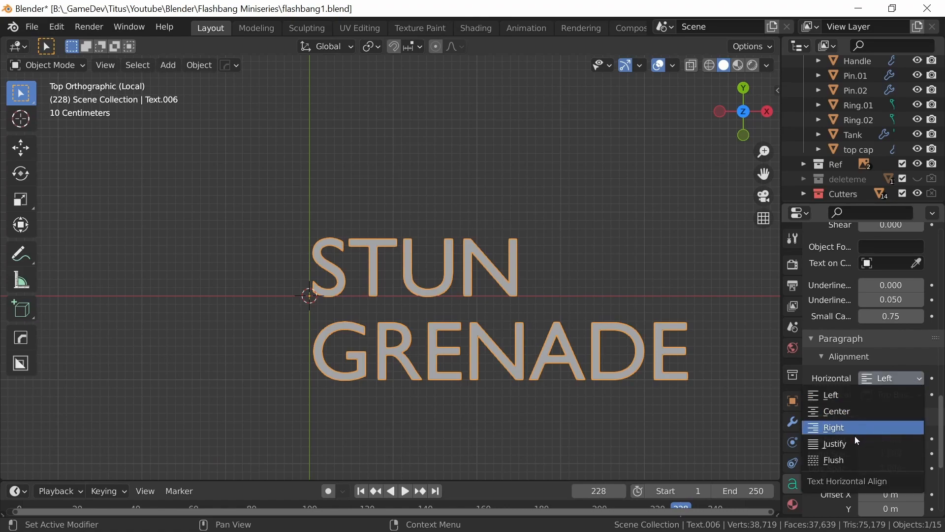
left_click(850, 411)
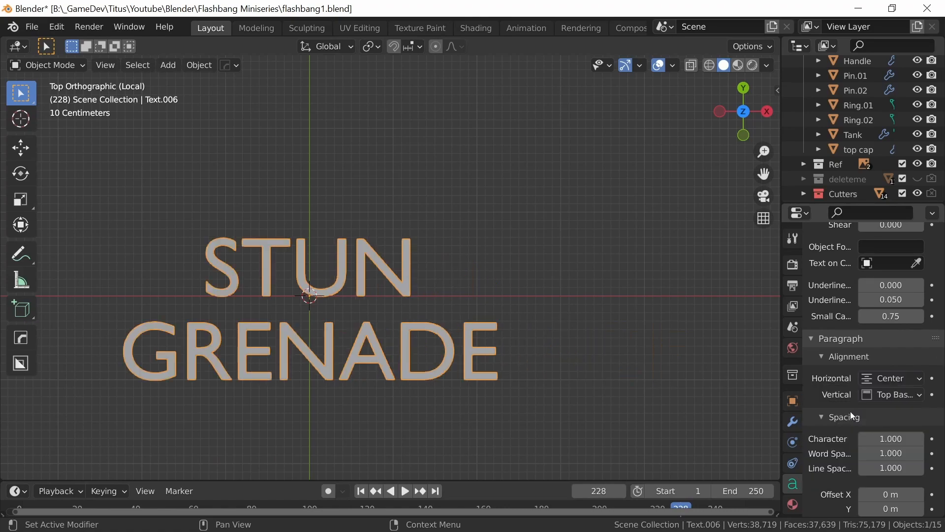
middle_click_drag(430, 303, 450, 310)
left_click_drag(941, 428, 920, 376)
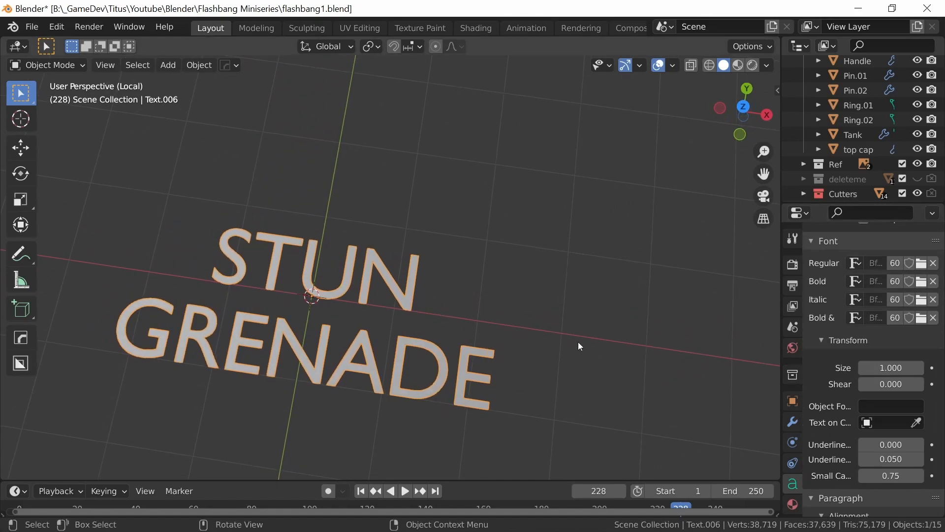
Step: Leave the isolated view and move the text up along Z to the grenade's upper hexagonal cap
key("KP_Divide")
mouse_move(521, 362)
middle_mouse_down()
mouse_move(476, 287)
mouse_move(501, 355)
mouse_move(509, 332)
mouse_move(551, 373)
mouse_move(537, 358)
middle_mouse_up()
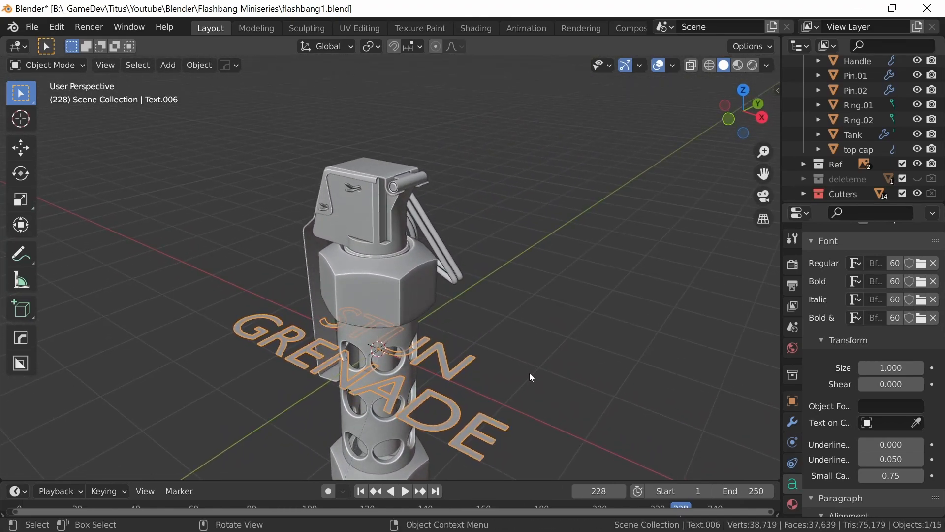
key("g")
key("z")
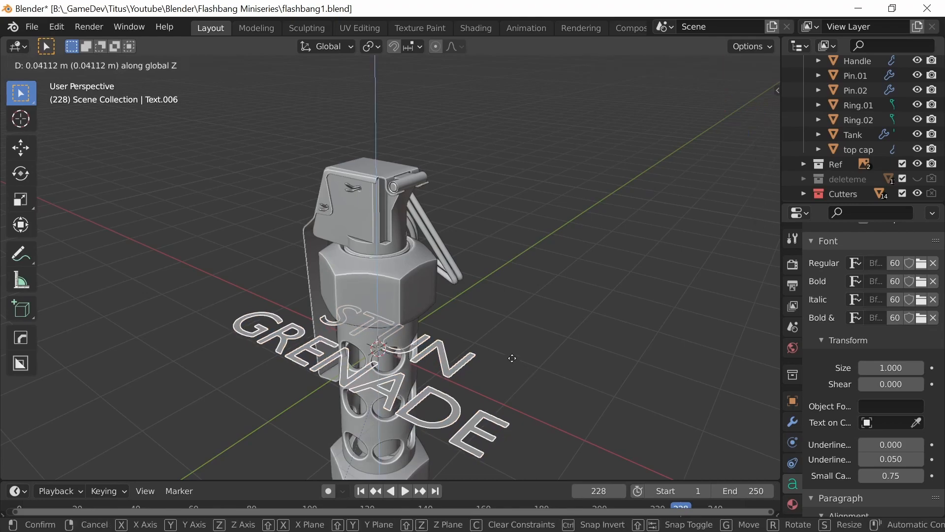
left_click(515, 290)
Step: Rotate the STUN GRENADE text 90 degrees about the global X axis so it stands upright
type("rx")
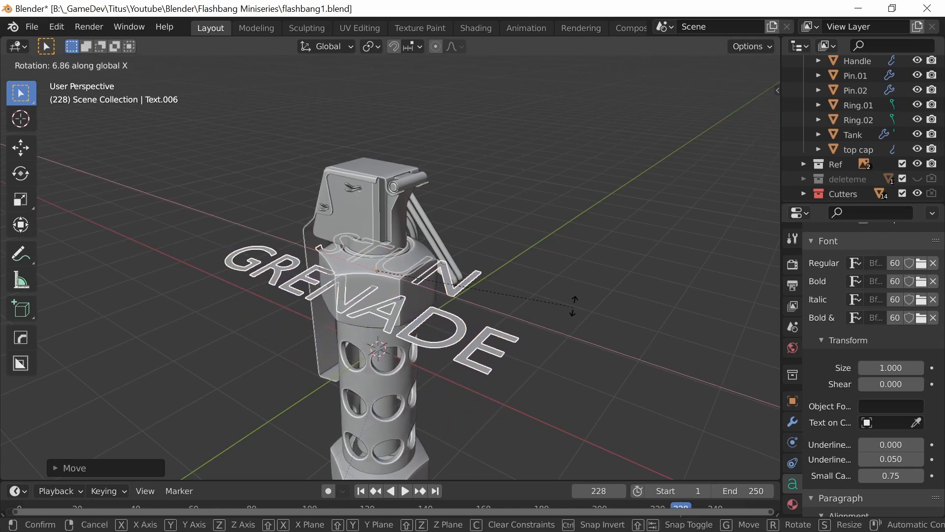
type("90")
left_click(571, 316)
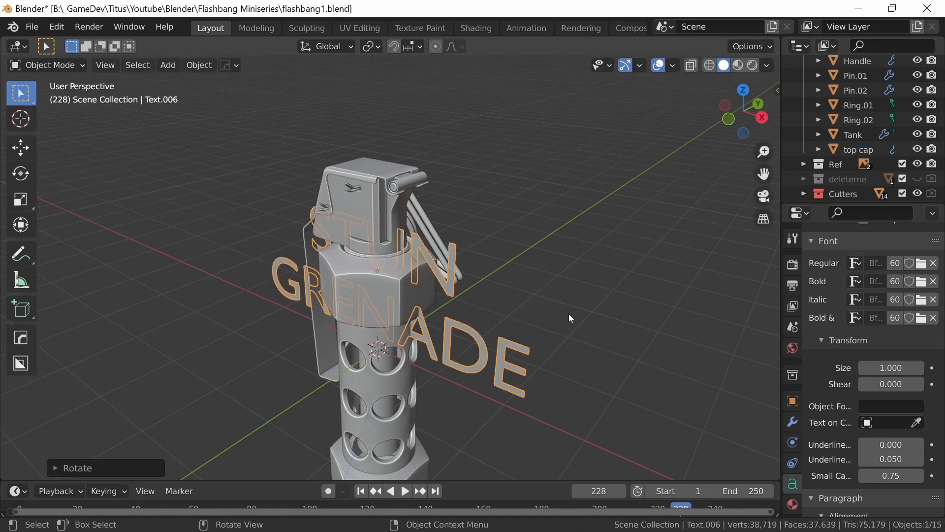
Step: Rotate the STUN GRENADE text 90 degrees about the global Z axis
key("r")
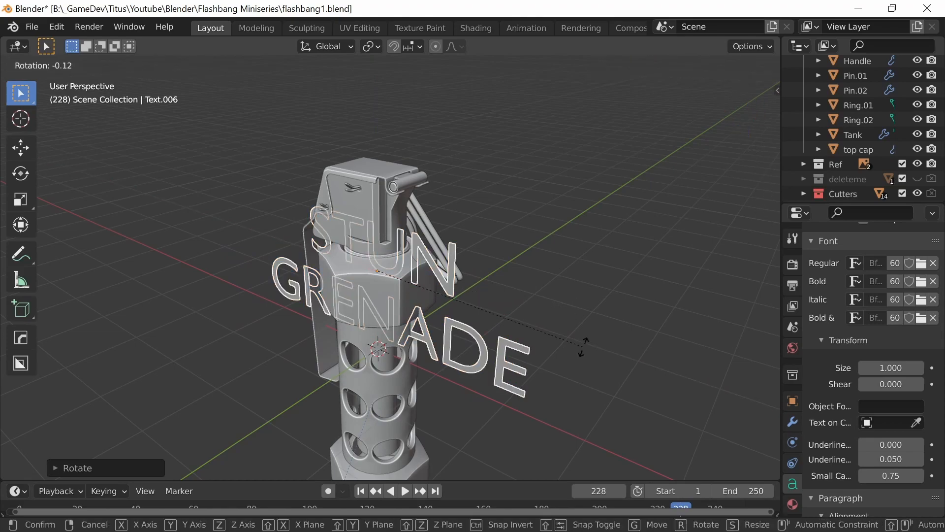
type("z")
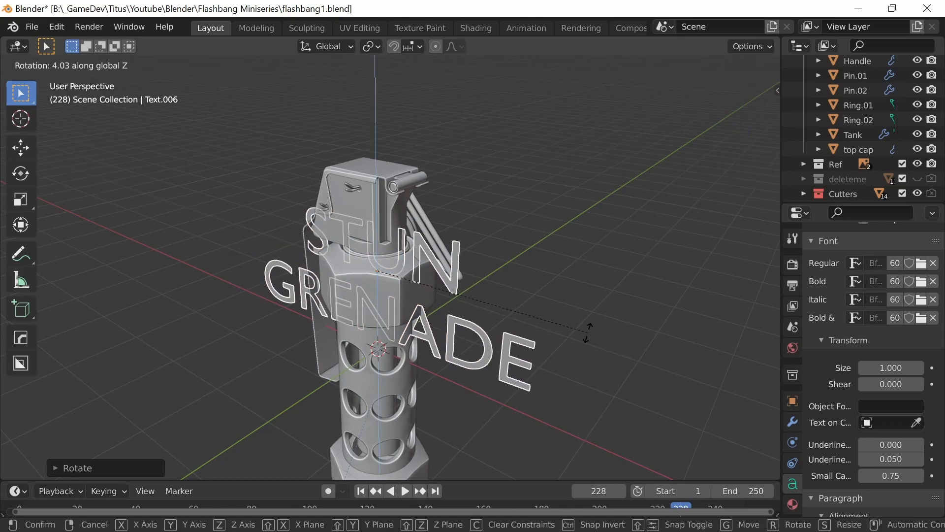
type("90")
left_click(589, 335)
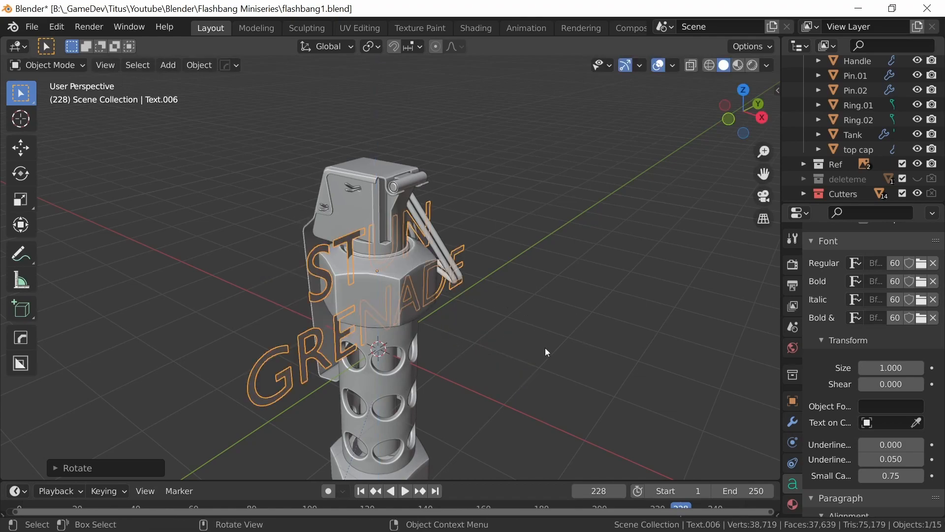
Step: Move the text about 0.77 m along the positive X axis, out in front of the hexagonal cap
key("g")
key("x")
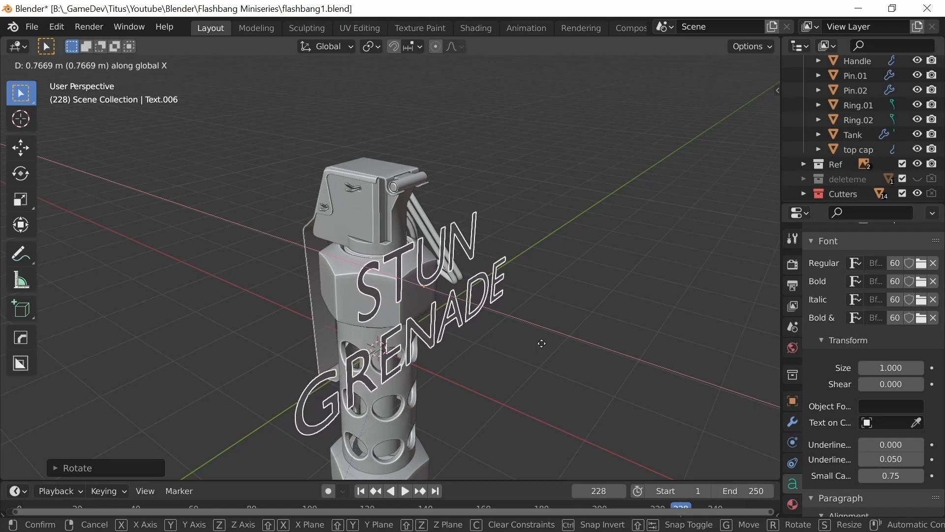
left_click(542, 341)
mouse_move(542, 341)
middle_mouse_down()
mouse_move(510, 315)
mouse_move(556, 348)
middle_mouse_up()
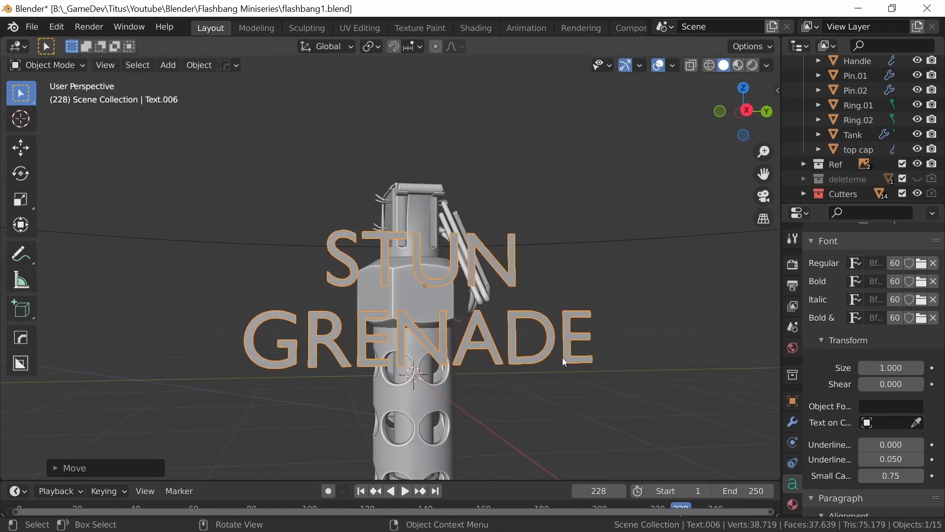
Step: View the model from the right side and set the text's font size to 0.2
key("KP_3")
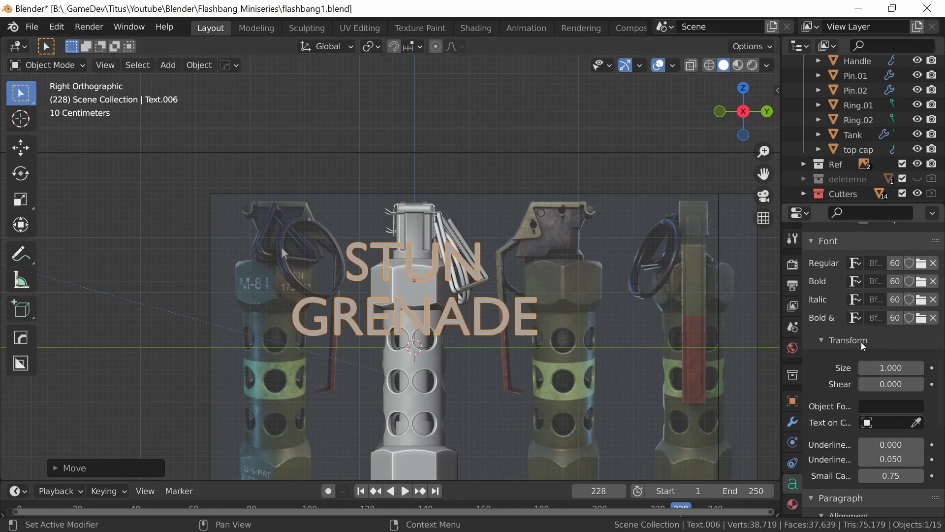
left_click(899, 371)
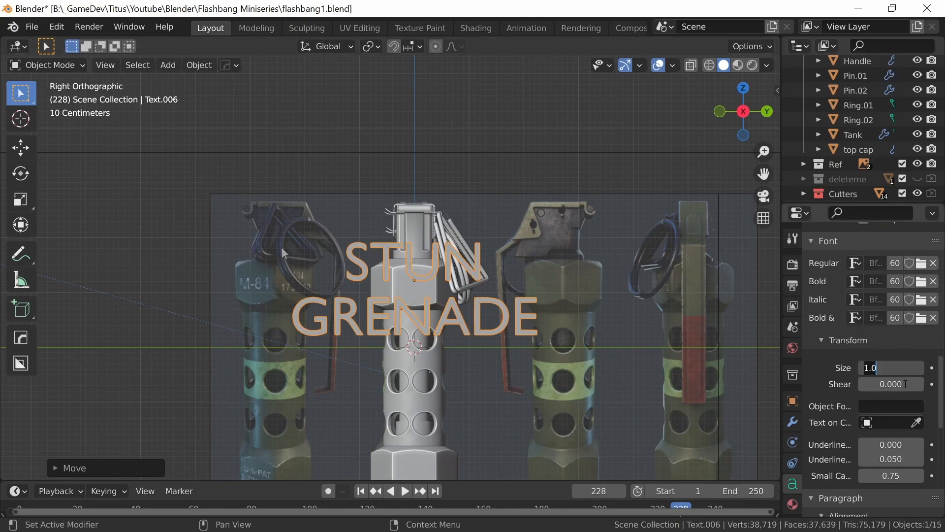
type(".2")
key("Return")
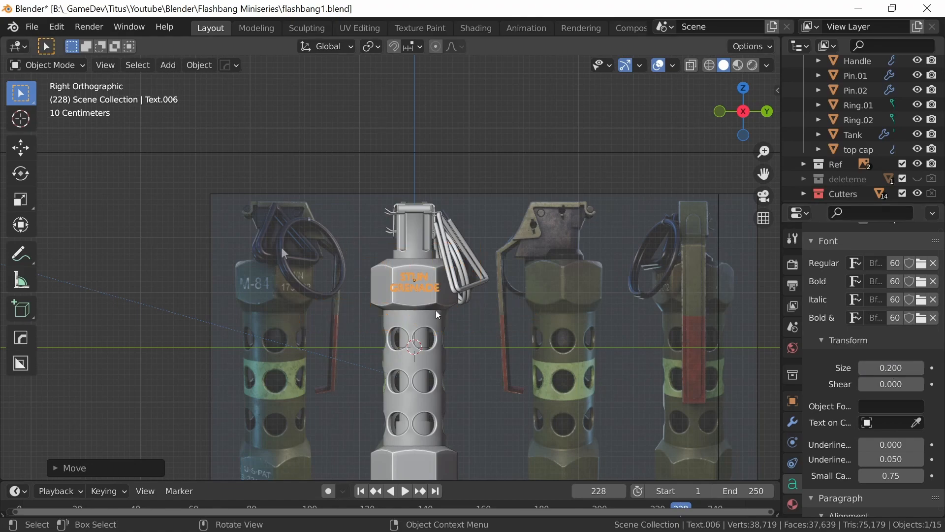
Step: Scale the text down to about 0.82 so both lines fit within the cap's flat face
middle_click_drag(436, 353, 468, 236, "ctrl")
middle_click_drag(591, 356, 549, 296, "shift")
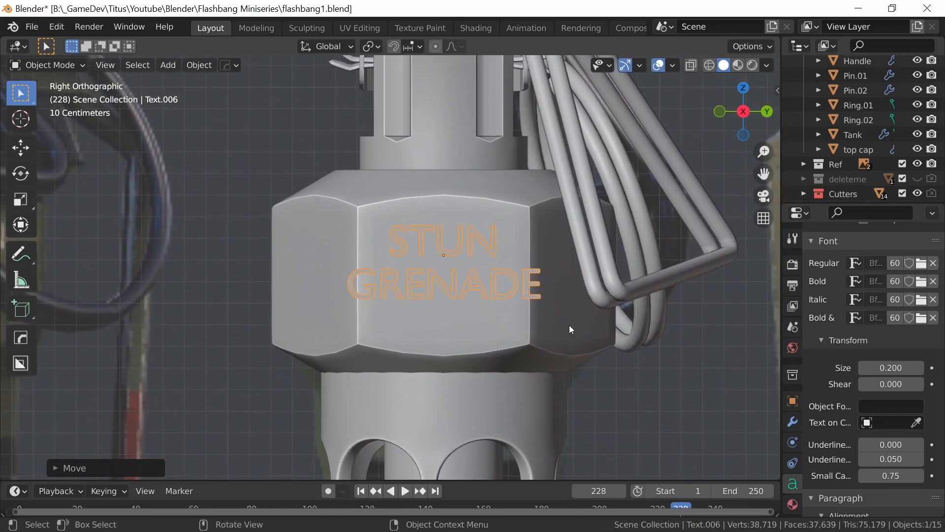
key("s")
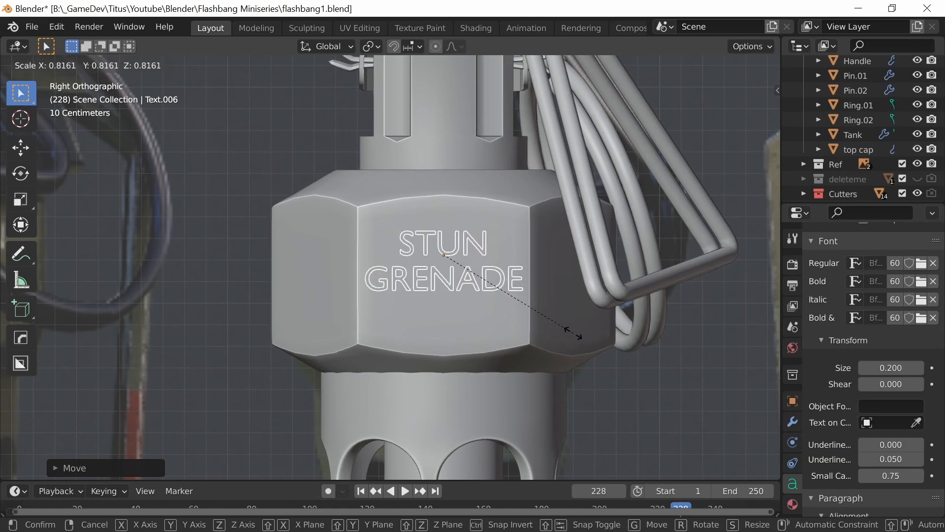
left_click(576, 336)
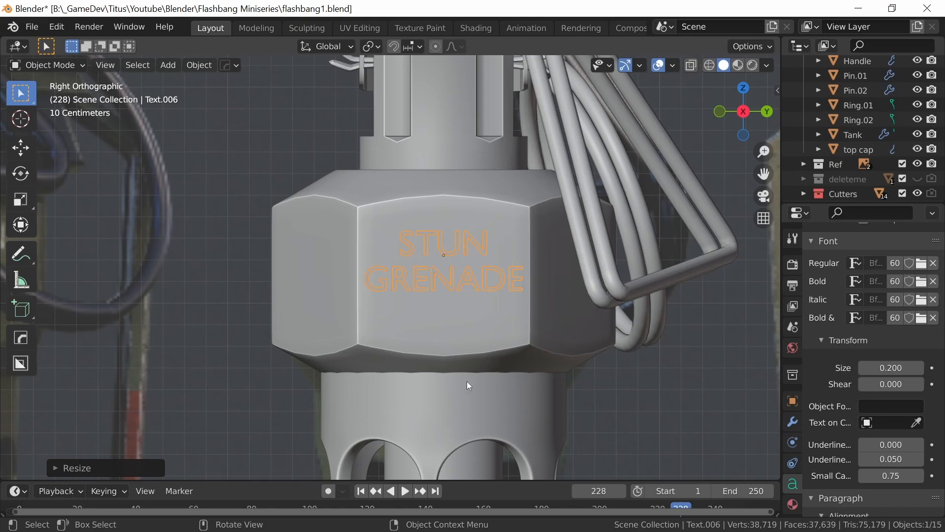
Step: Give the STUN GRENADE text a round bevel with a depth of 0.005 m
middle_click_drag(512, 360, 576, 361)
scroll(550, 324, "down", 4)
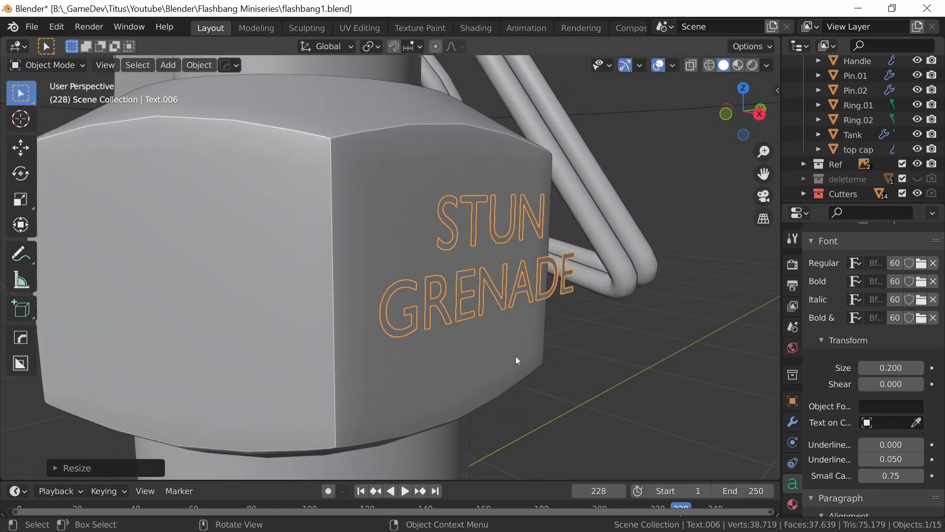
scroll(941, 355, "up", 6)
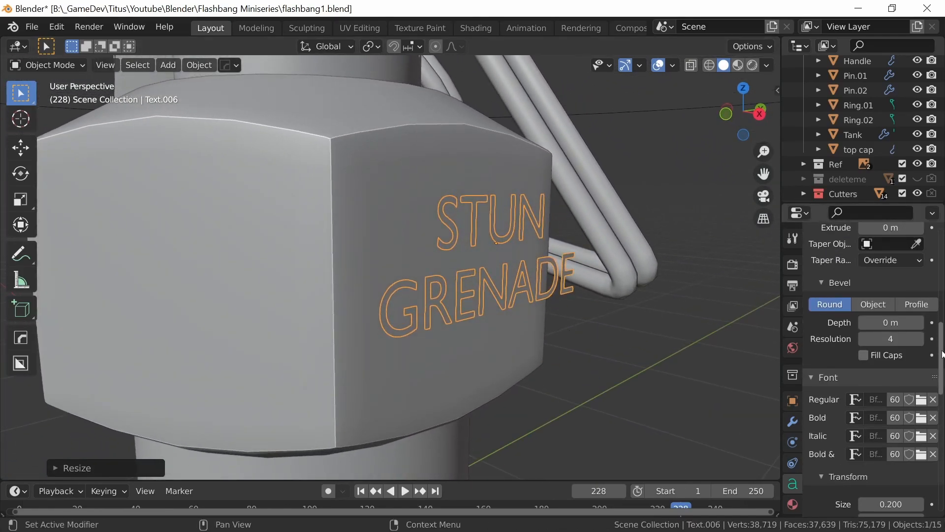
scroll(935, 352, "up", 3)
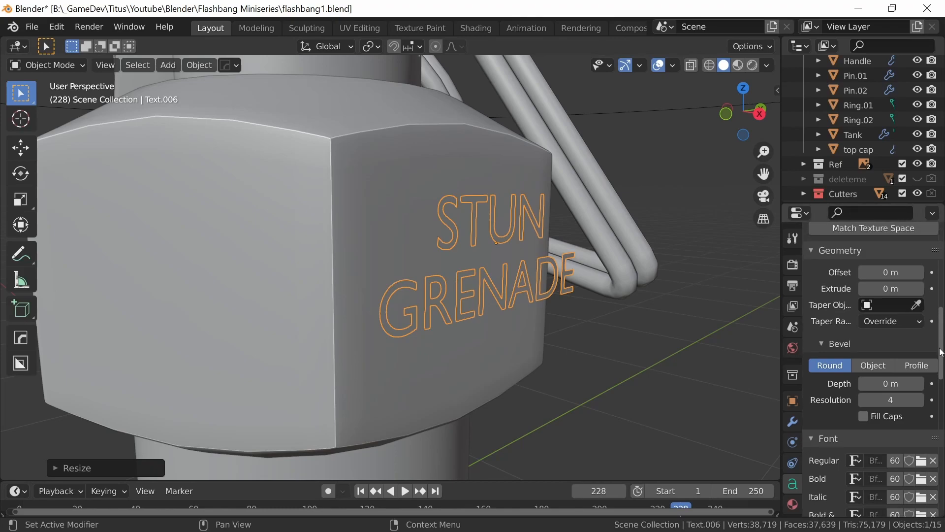
left_click(919, 384)
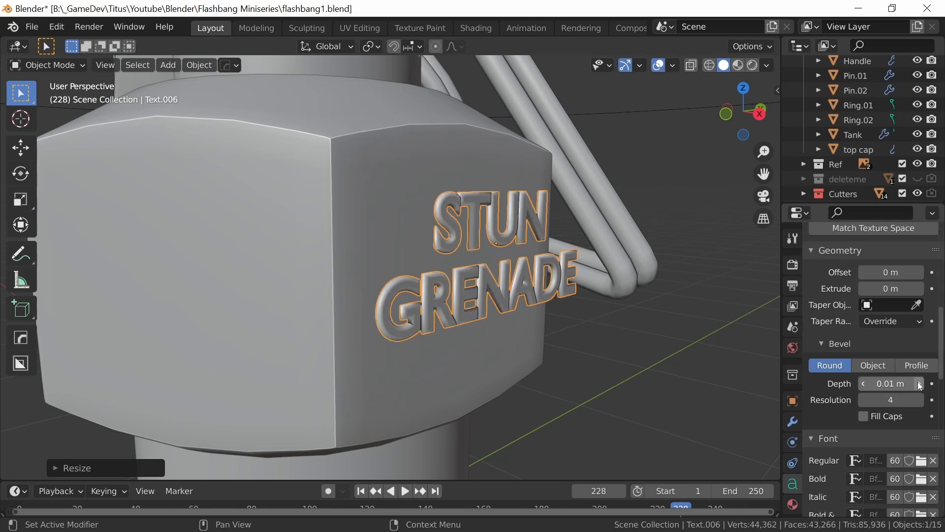
middle_click_drag(639, 365, 552, 366)
left_click(892, 384)
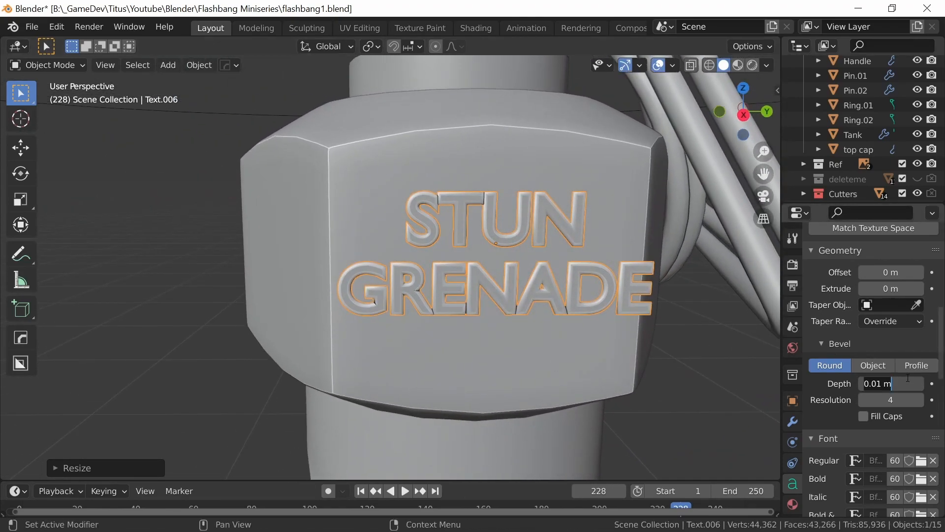
type(".005")
key("Return")
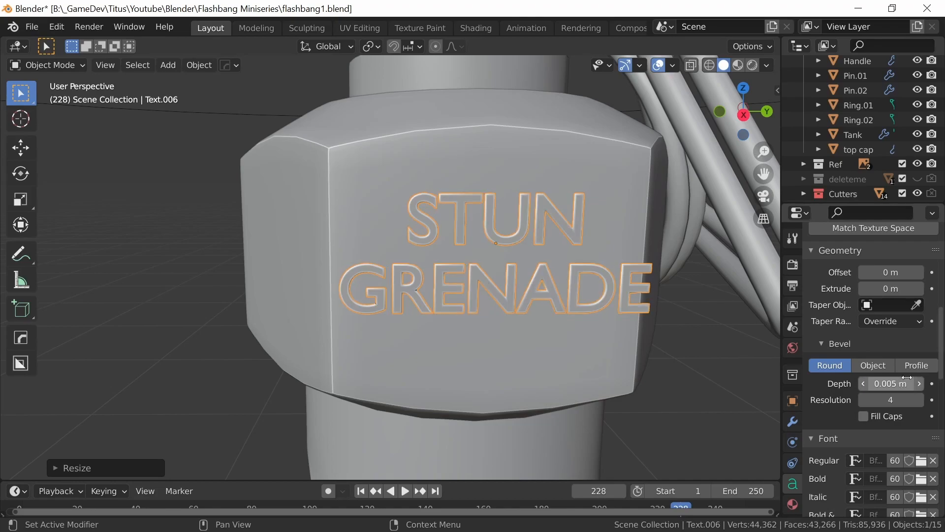
Step: Set the text's geometry extrusion to 0.005 m
middle_click_drag(458, 339, 493, 343)
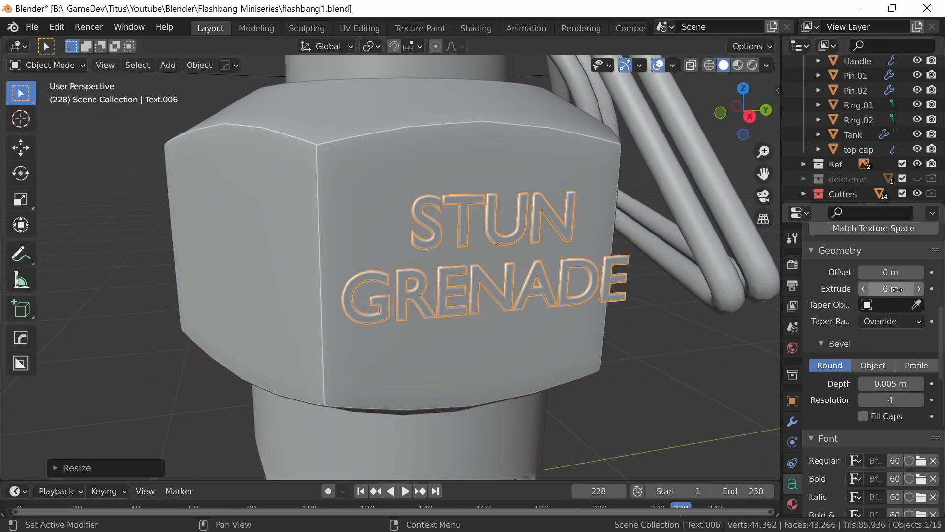
left_click_drag(909, 289, 915, 292)
middle_click_drag(537, 352, 624, 342)
middle_click_drag(624, 336, 612, 339)
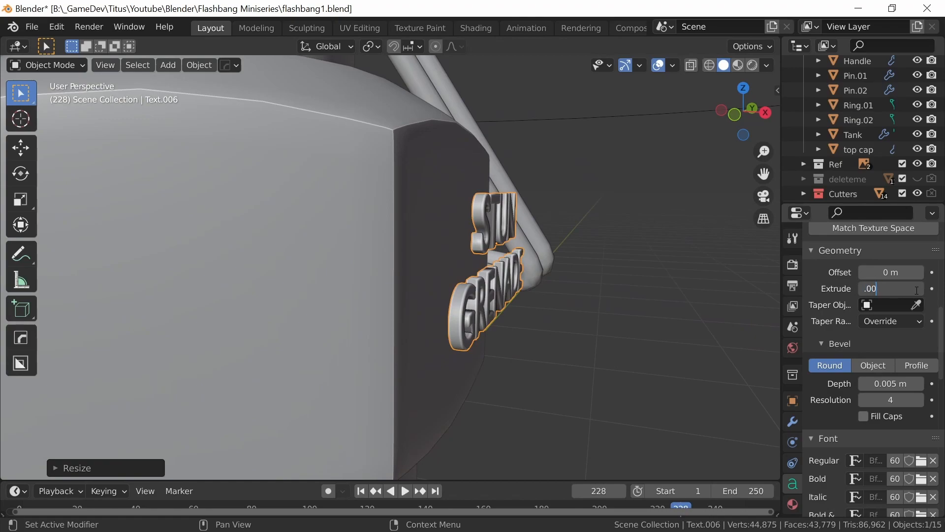
left_click(917, 290)
type(".005")
key("Return")
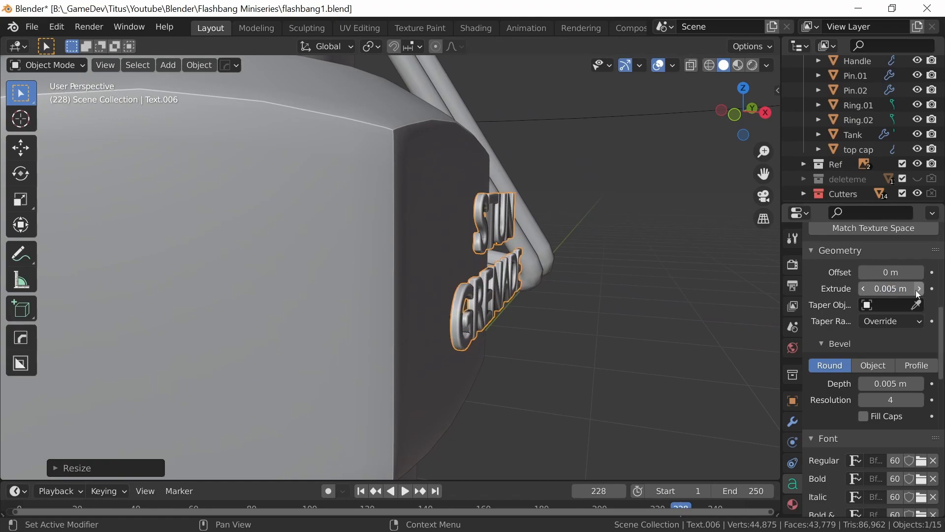
Step: Reduce the text's geometry extrusion to 0.004 m
middle_click_drag(525, 308, 498, 303)
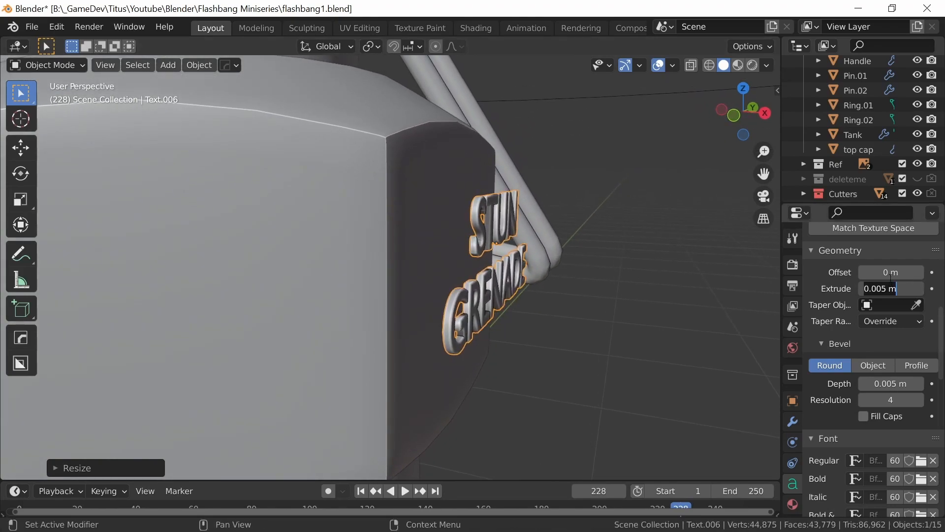
type(".004")
key("Return")
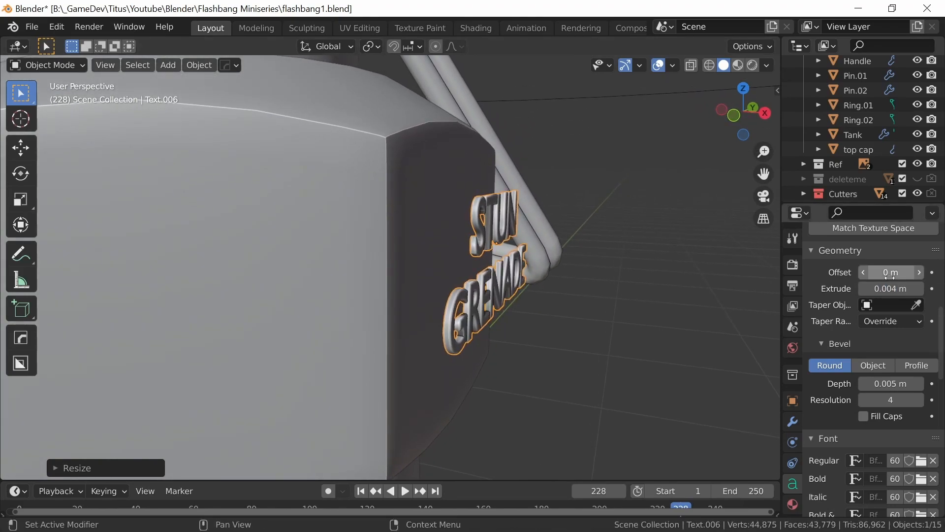
Step: Move the text about 0.095 m back along the X axis so it sits against the cap's flat face
middle_click_drag(689, 315, 550, 285)
key("g")
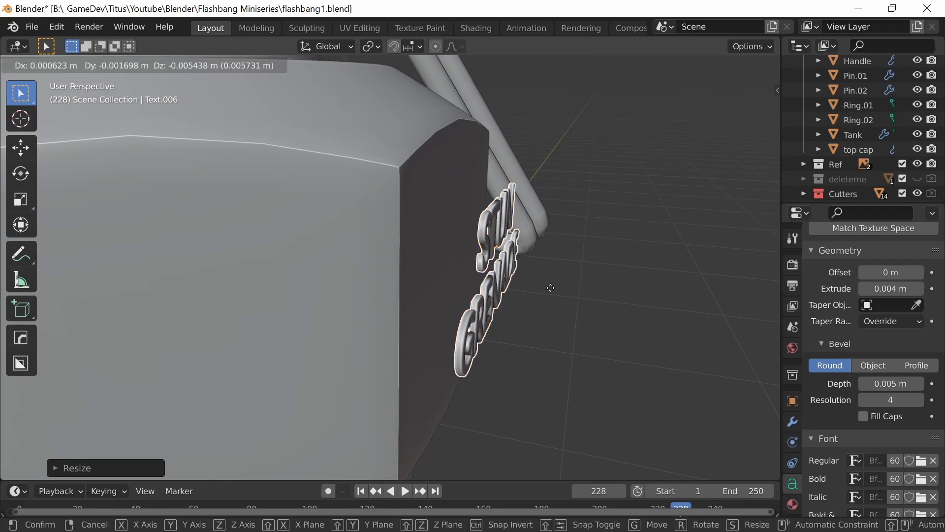
key("x")
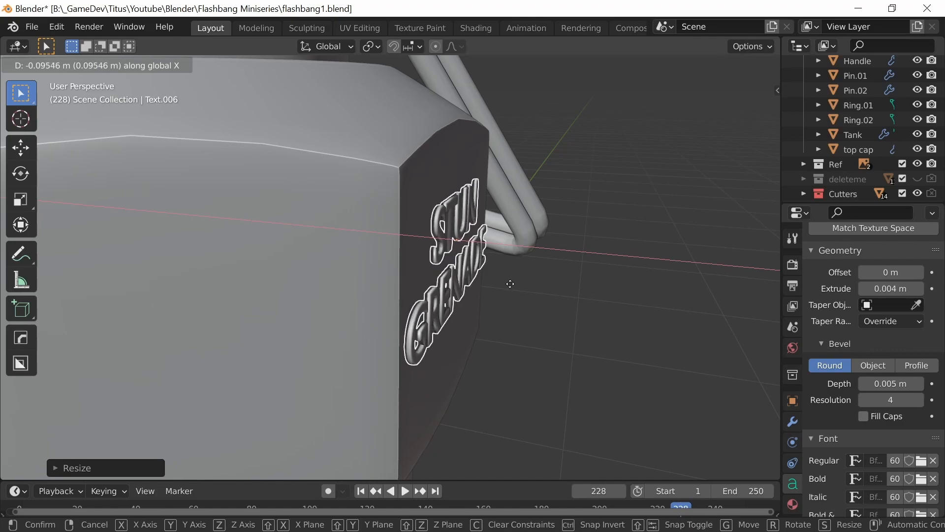
left_click(511, 289)
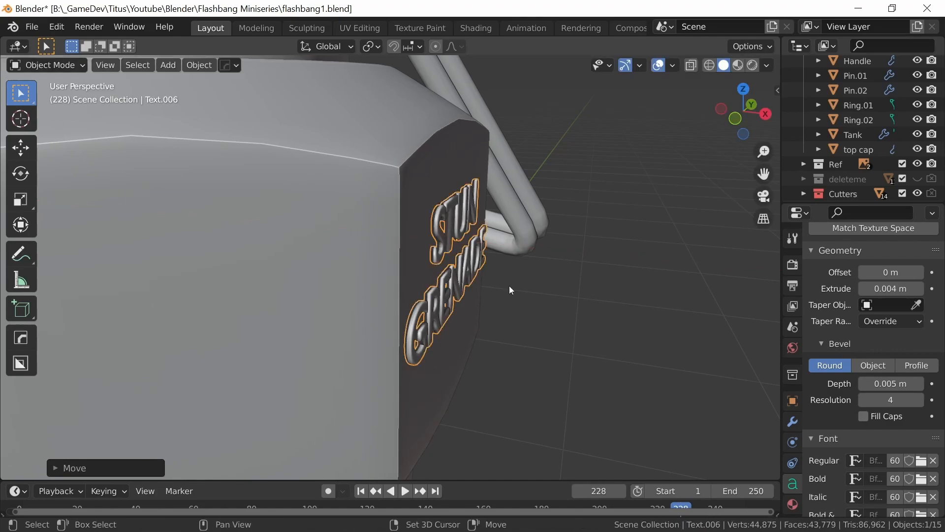
mouse_move(505, 332)
middle_mouse_down()
mouse_move(527, 310)
mouse_move(475, 311)
mouse_move(536, 322)
mouse_move(510, 338)
mouse_move(502, 358)
mouse_move(525, 383)
mouse_move(517, 340)
mouse_move(576, 293)
mouse_move(517, 339)
middle_mouse_up()
scroll(535, 322, "down", 5)
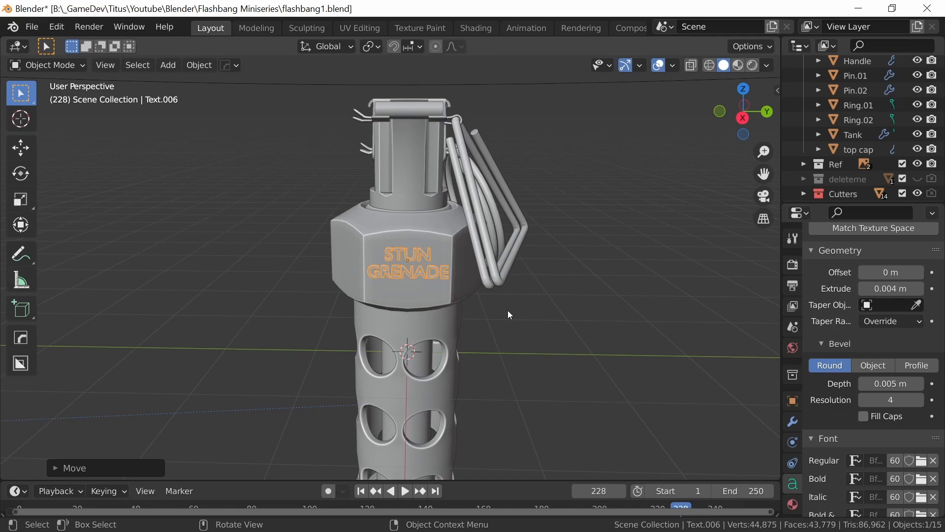
Step: Duplicate the text in top view and place the copy by the cap's angled face toward negative X and positive Y
key("KP_7")
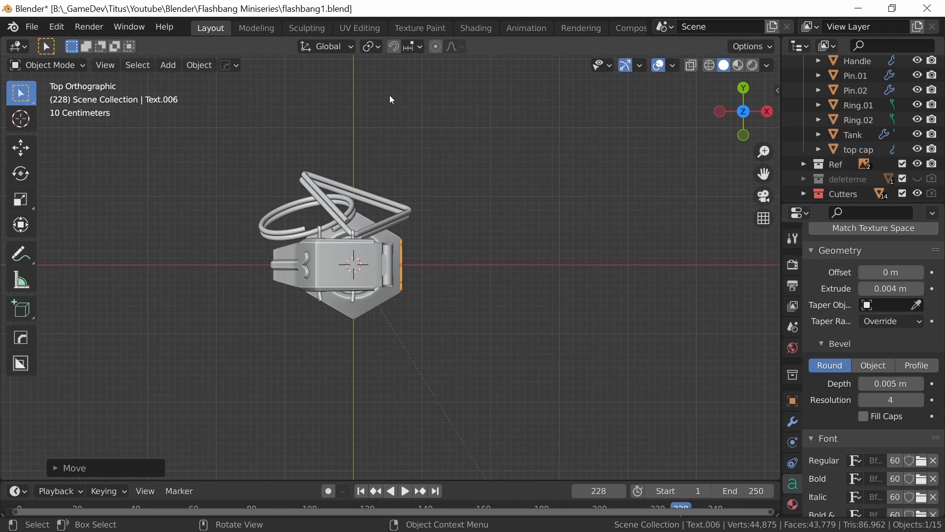
key("shift+d")
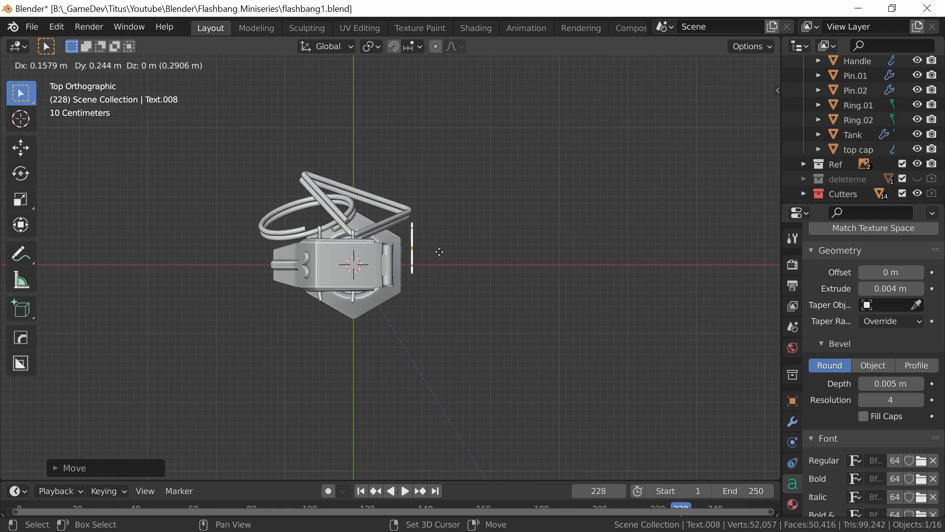
left_click(352, 235)
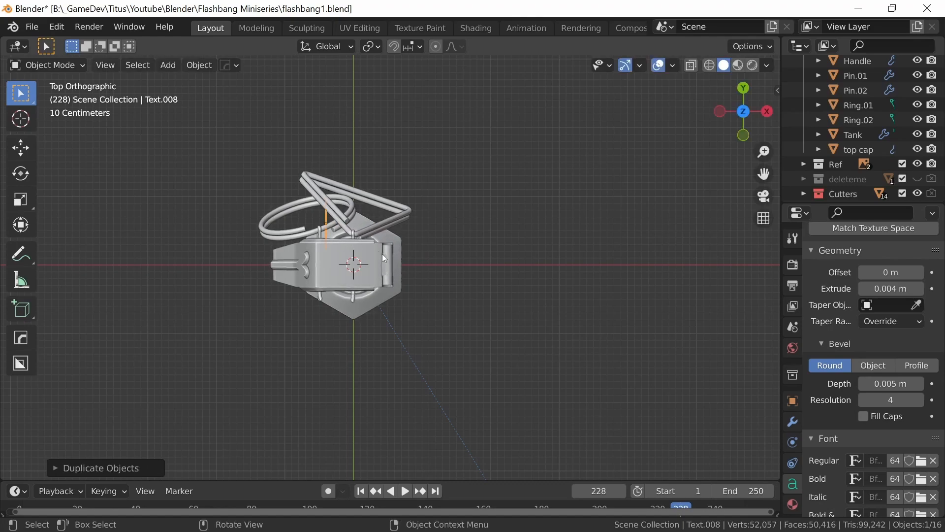
Step: Rotate the duplicate text about 125 degrees around the global Z axis and refine its angle to match the cap's angled face
middle_click_drag(397, 255, 409, 231)
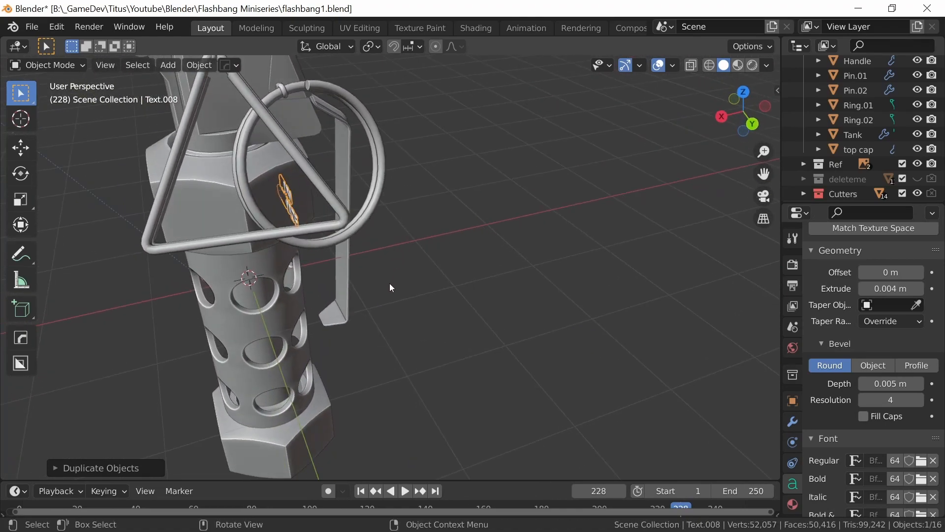
key("r")
key("z")
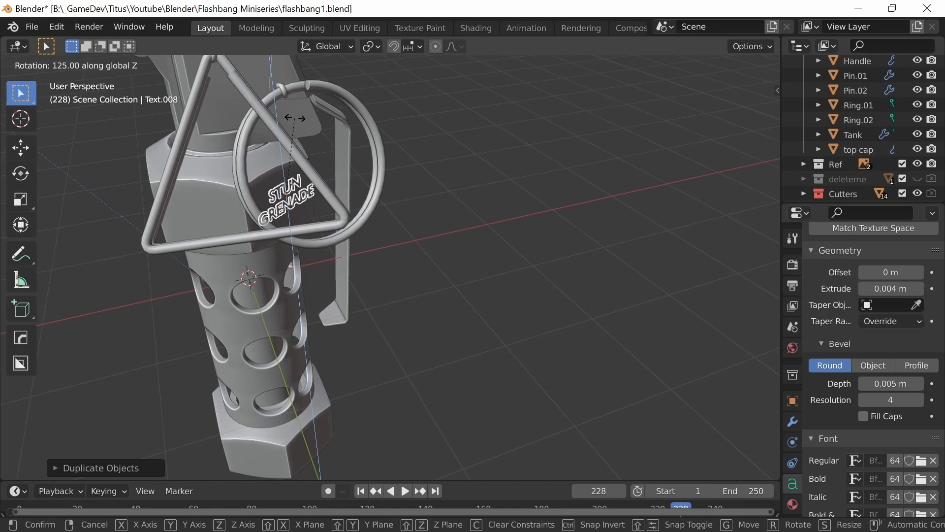
left_click(296, 120)
left_click(64, 467)
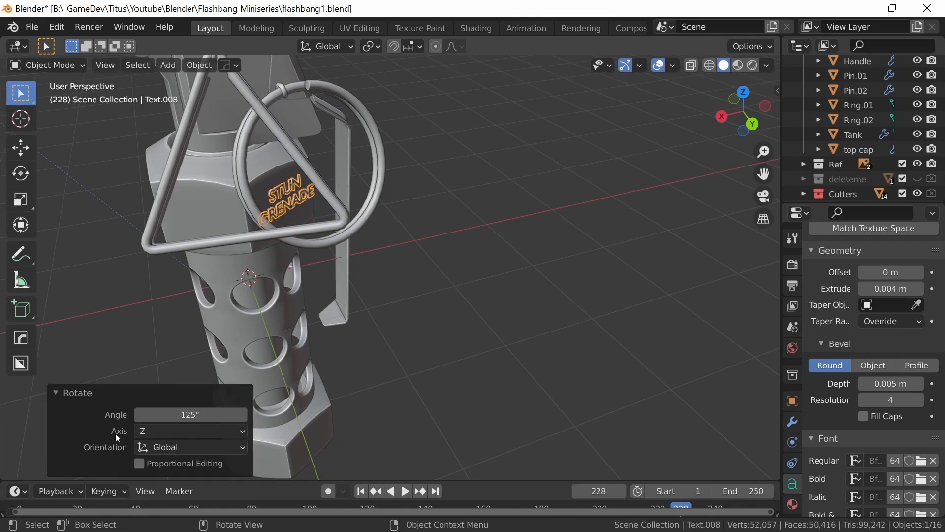
middle_click_drag(315, 335, 335, 297)
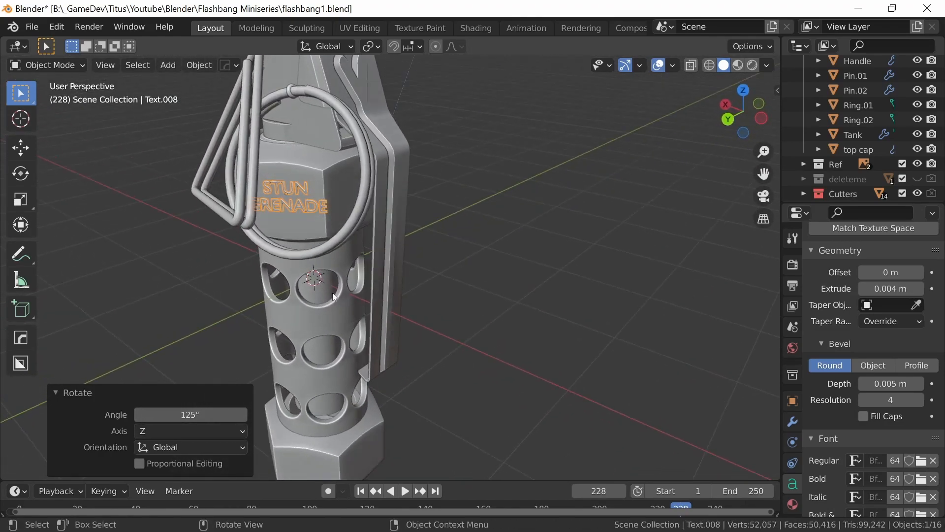
left_click(224, 412)
key("Return")
Step: Isolate the duplicate text together with the top cap in local view, and select only the text
middle_click_drag(317, 285, 367, 288)
middle_click_drag(366, 289, 528, 319, "ctrl")
left_click(458, 240, "shift")
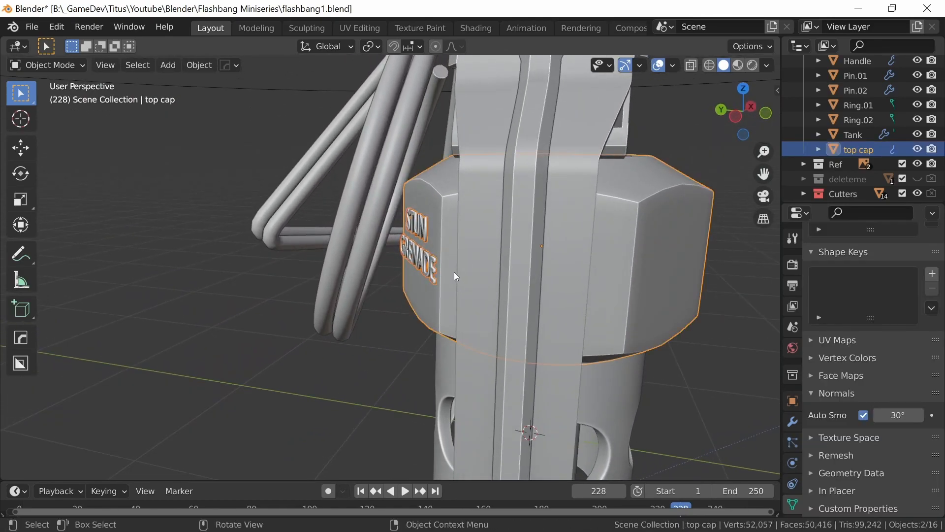
key("KP_Divide")
middle_click_drag(466, 264, 335, 330)
left_click(284, 344)
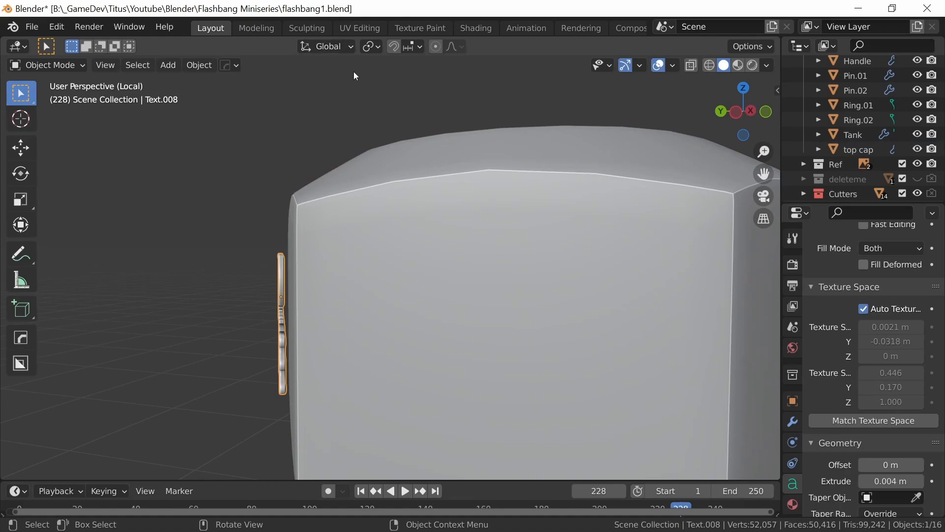
Step: Move the duplicate text about -0.025 m along its local Z axis to seat it against the cap's angled face
left_click(352, 47)
key("g")
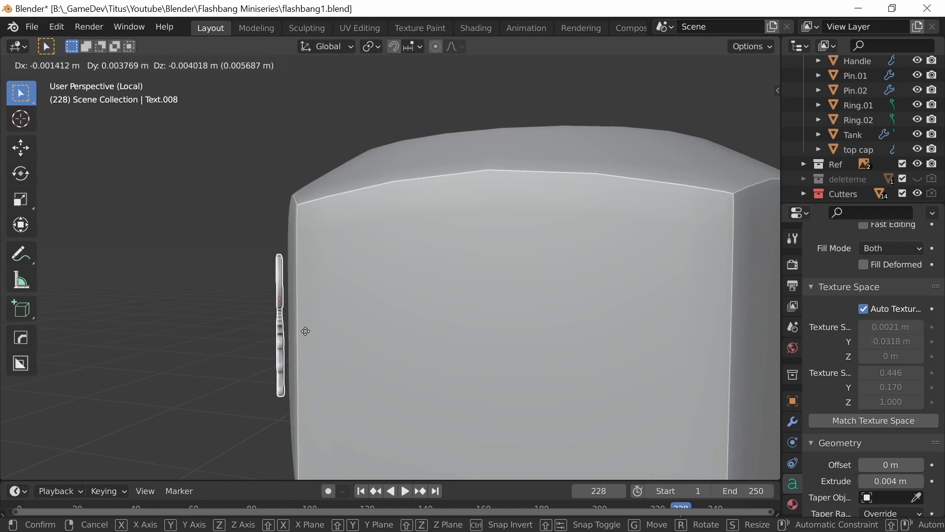
key("z")
key("z")
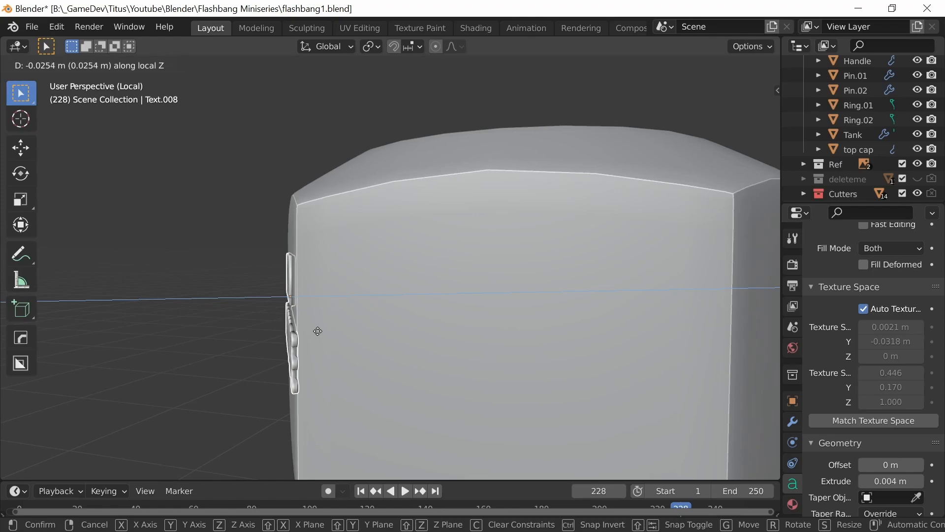
left_click(315, 333)
Step: Shift the duplicate text about -0.053 m along its local X axis to center it on the angled face
middle_click_drag(313, 339, 551, 284)
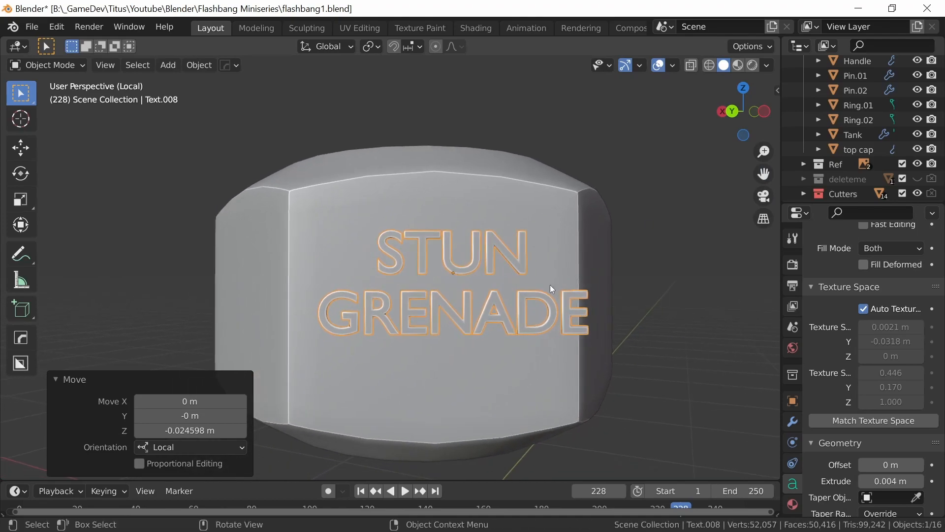
key("g")
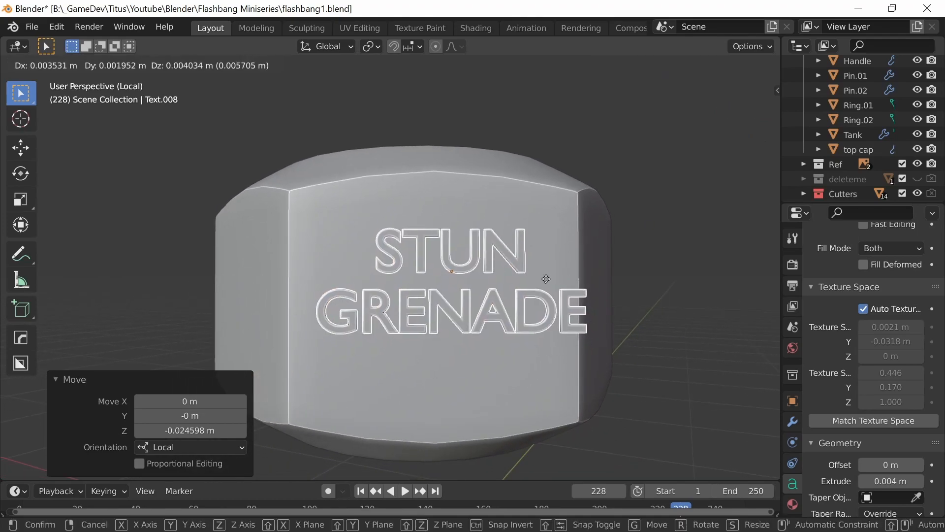
key("x")
key("x")
mouse_move(531, 289)
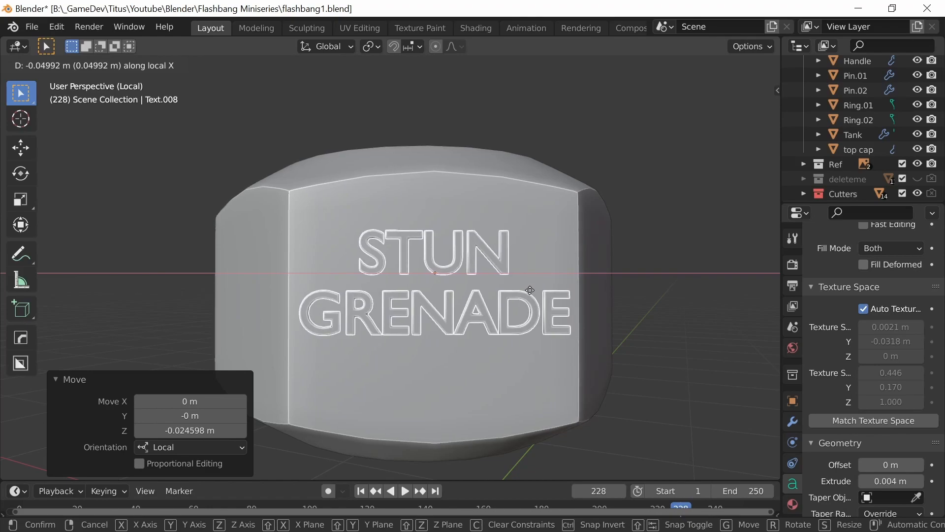
left_click(533, 289)
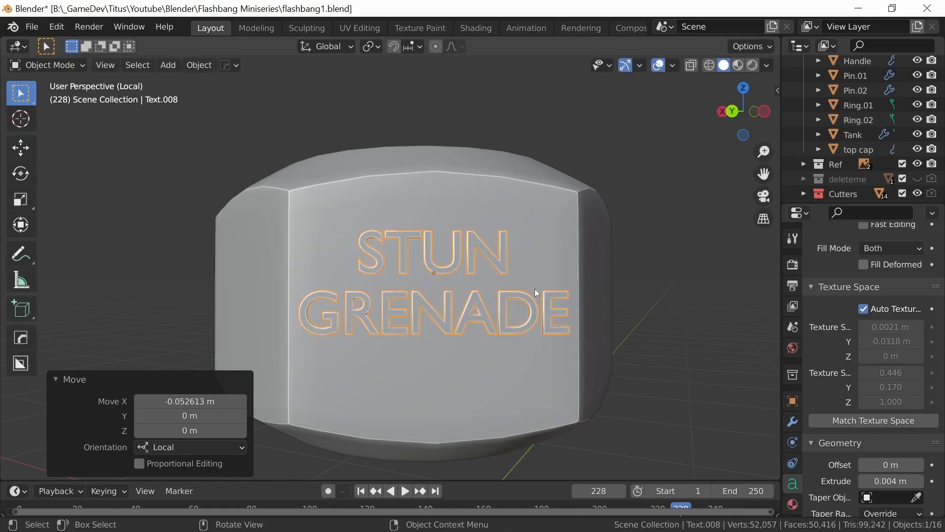
Step: Leave local view, add the original text and the top cap to the selection, and isolate all three in local view
middle_click_drag(507, 365, 437, 319)
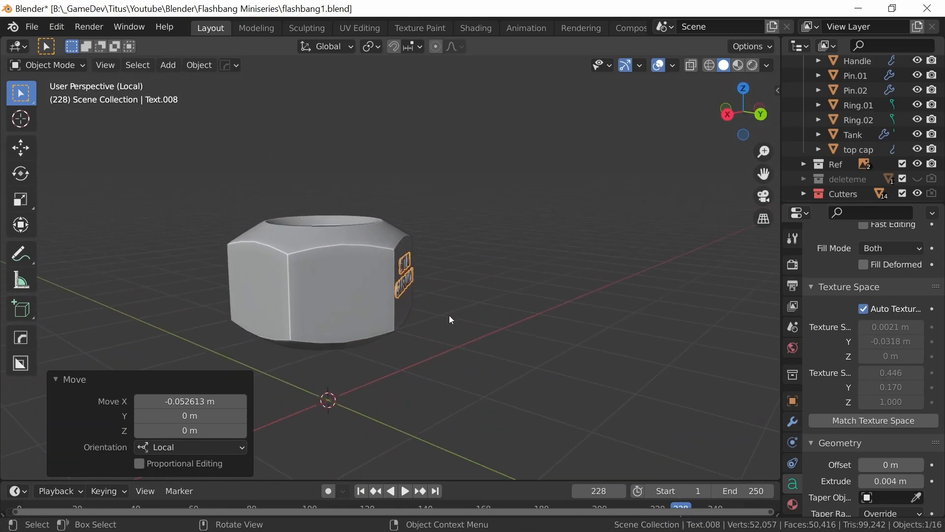
key("KP_Divide")
middle_click_drag(537, 308, 456, 302)
scroll(576, 317, "down", 3)
left_click(313, 265, "shift")
left_click(372, 249, "shift")
key("KP_Divide")
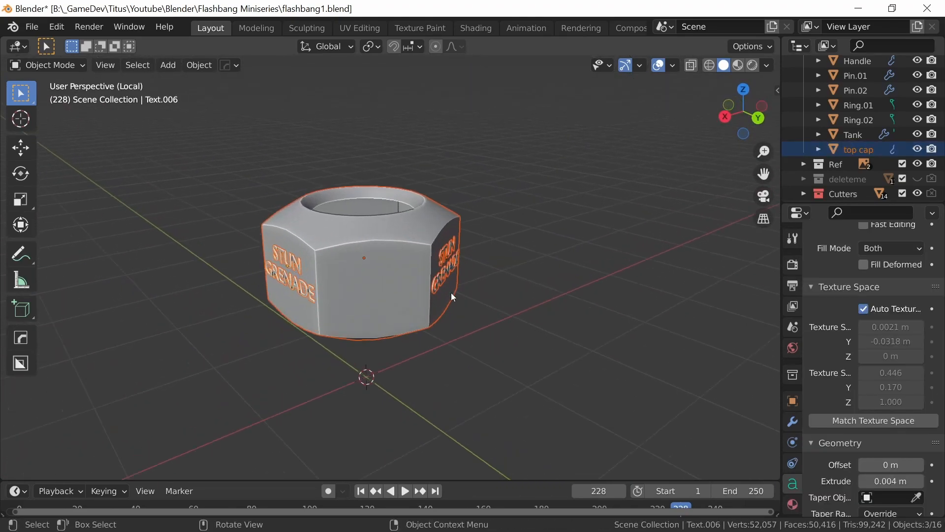
Step: Duplicate the text on the positive X face in top view, offsetting the copy -1 m in X and -0.7 m in Y
left_click(299, 317)
middle_click_drag(299, 317, 483, 338)
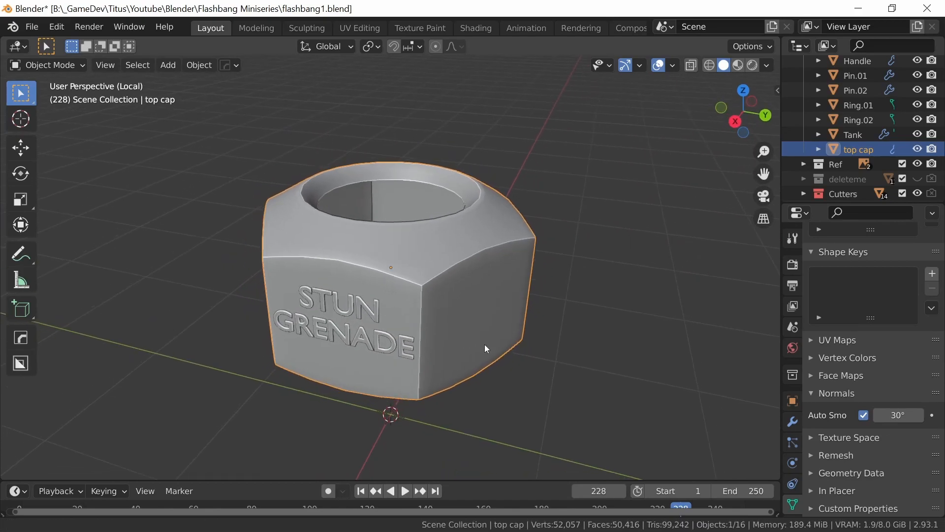
scroll(378, 316, "down", 2)
left_click(377, 316)
key("KP_7")
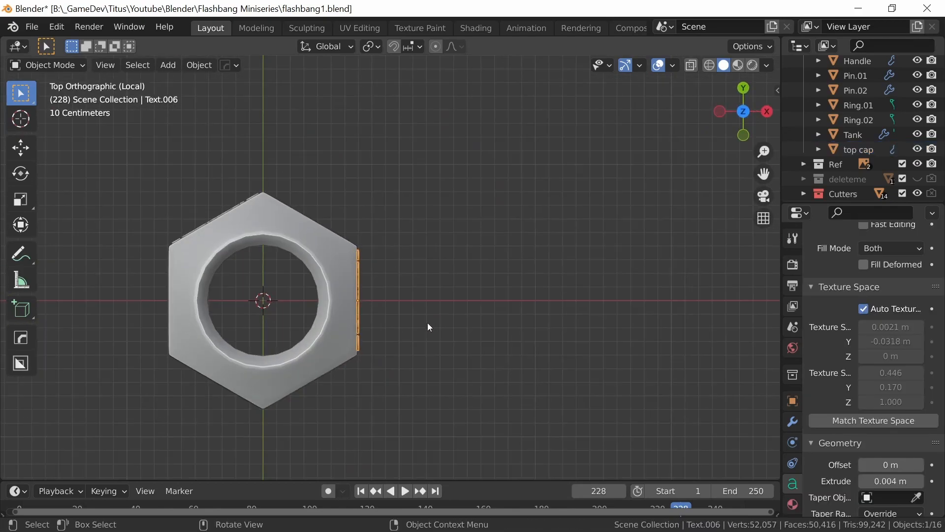
middle_click_drag(416, 326, 471, 279, "shift")
scroll(466, 279, "down", 2)
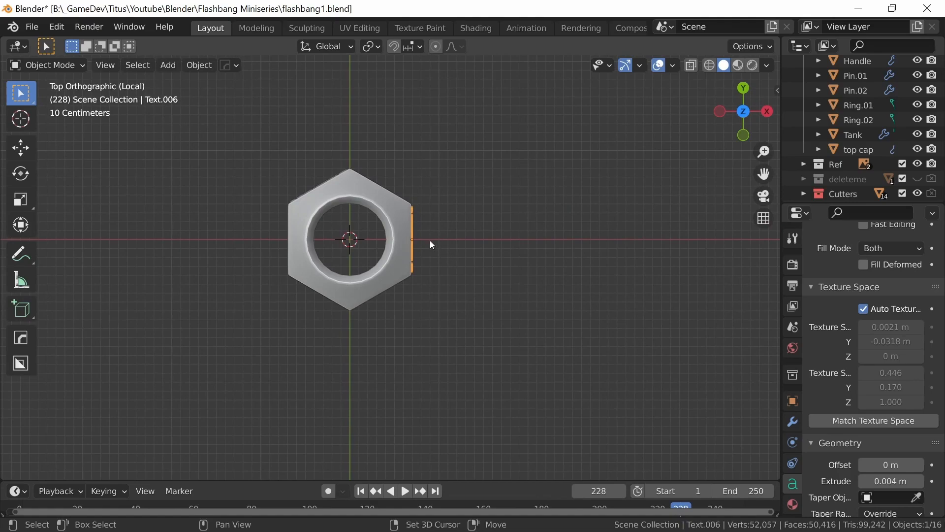
key("shift+d")
key("ctrl")
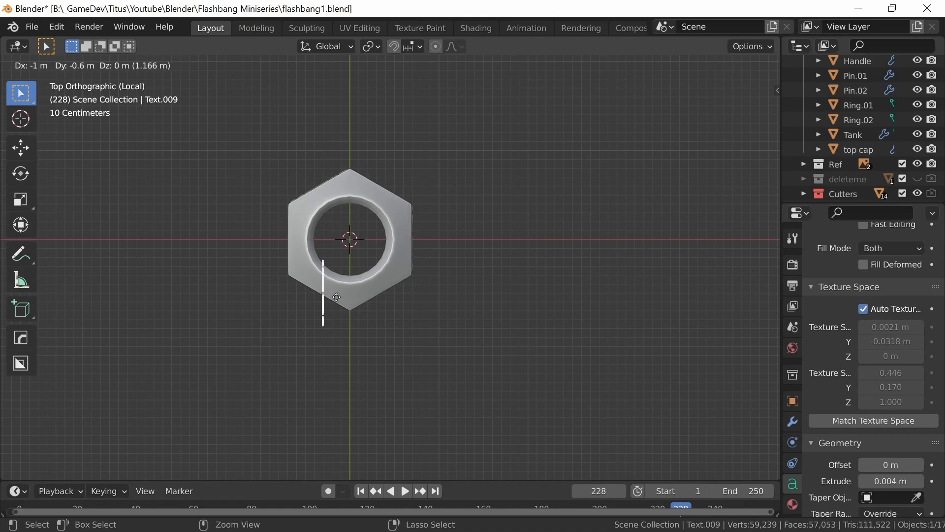
left_click(337, 301)
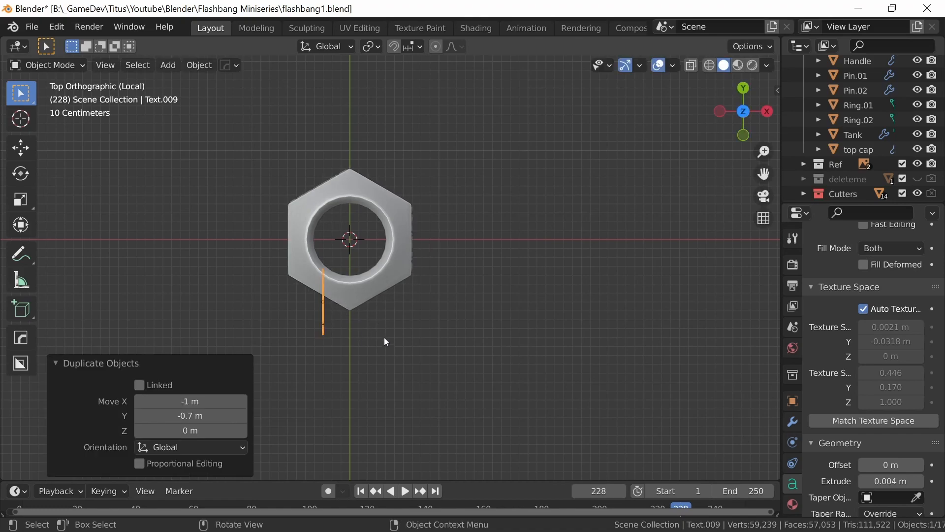
Step: Rotate the new text copy -120° around the global Z axis to align it with the cap's angled face
scroll(373, 360, "up", 4)
middle_click_drag(359, 358, 471, 271)
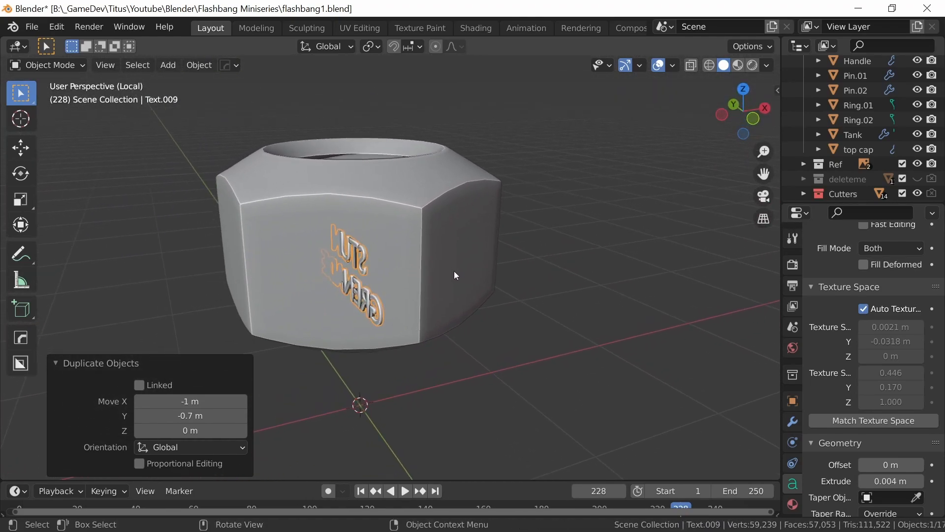
key("r")
key("z")
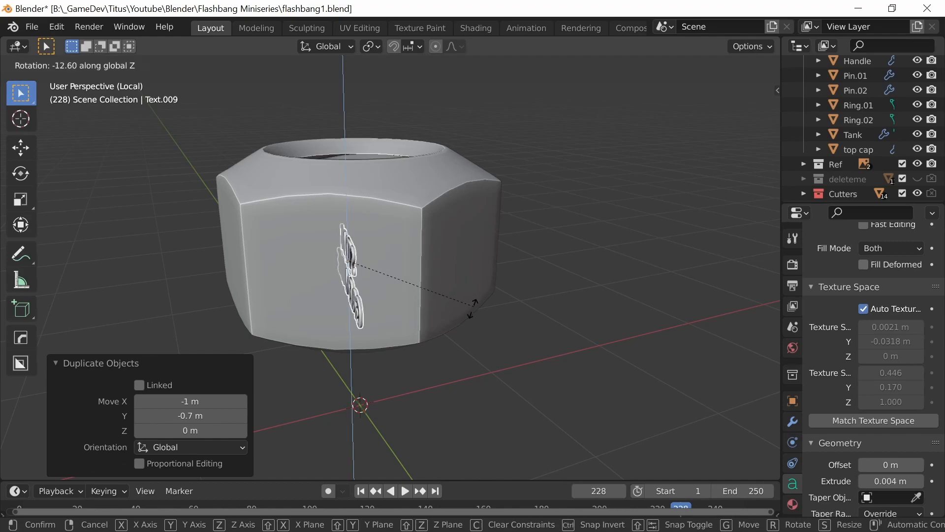
left_click(279, 359)
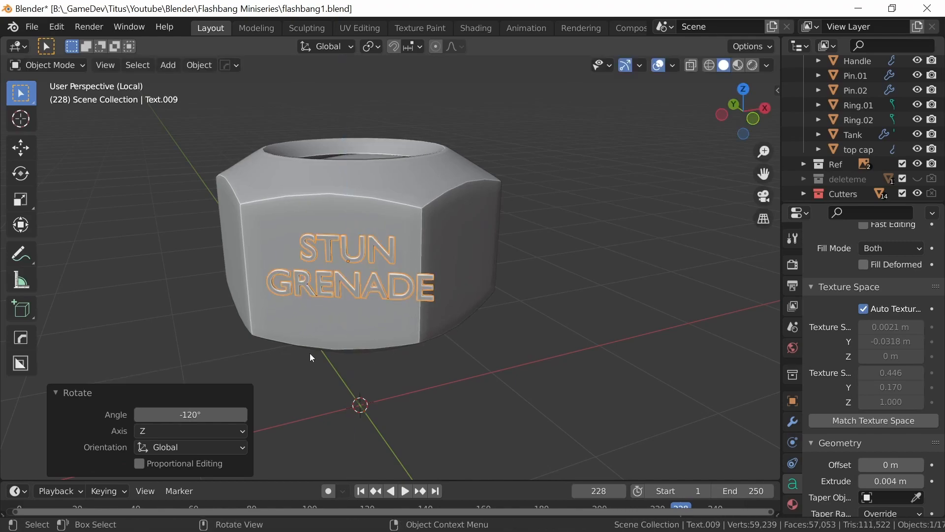
Step: Slide the rotated copy about -0.088 m along its local X axis to center it on its face
middle_click_drag(465, 332, 501, 284)
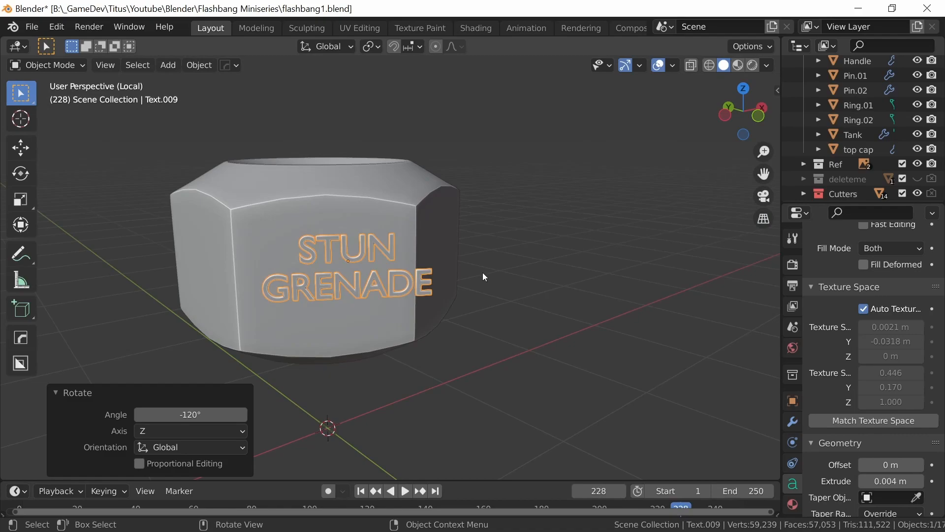
key("g")
key("x")
key("x")
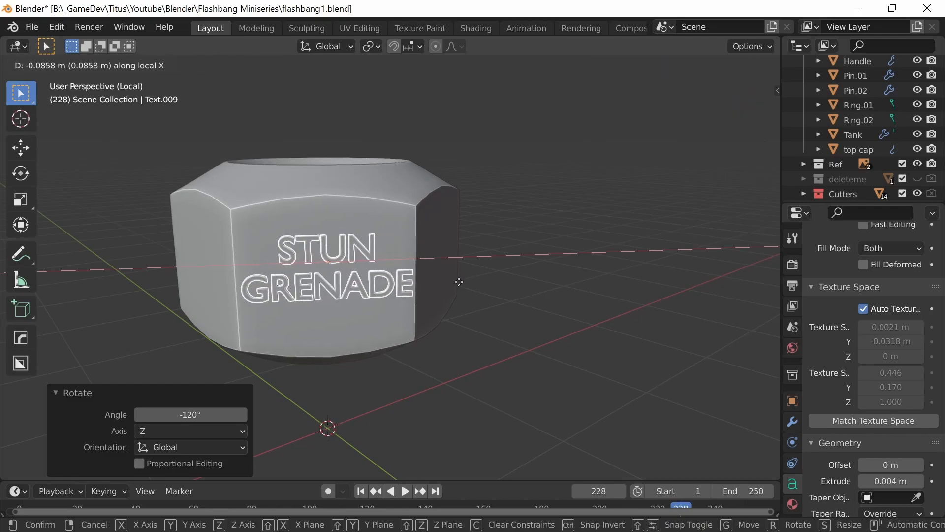
left_click(458, 282)
Step: Move the copy about -0.061 m along its local Z axis so the letters sit against the cap face
middle_click_drag(513, 294, 380, 303)
key("g")
key("z")
key("z")
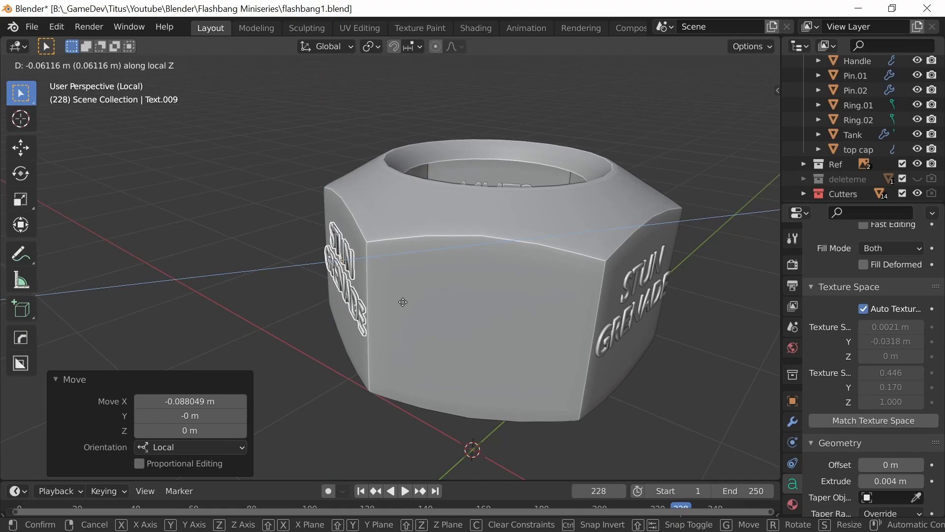
left_click(392, 335)
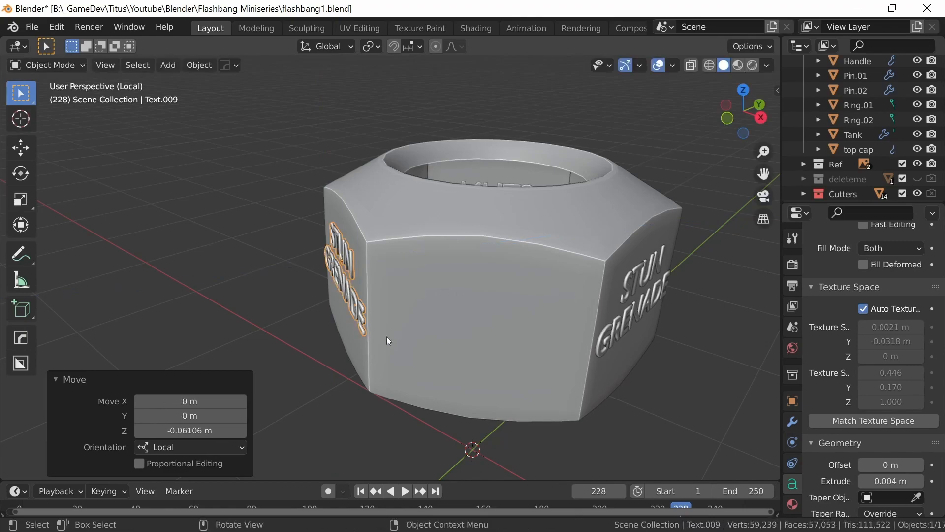
middle_click_drag(411, 349, 482, 321)
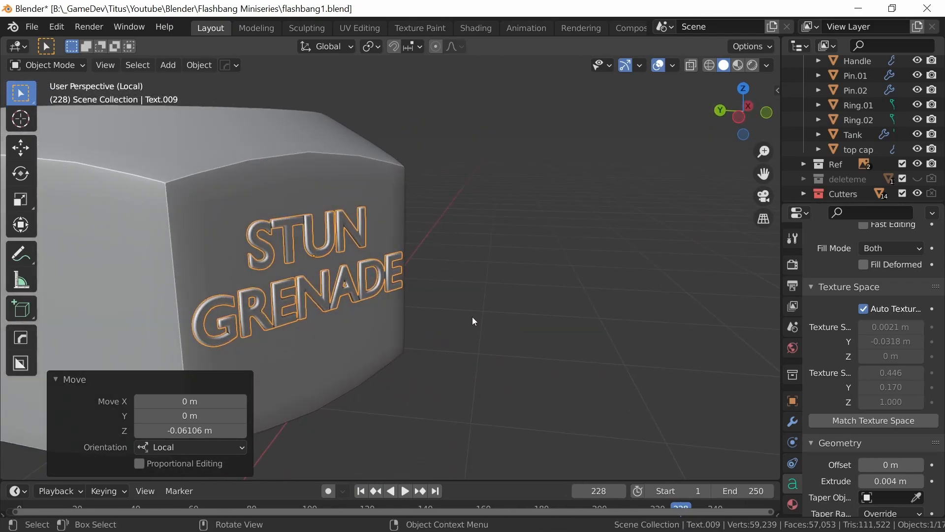
Step: Enable the Screencast Keys display in the viewport
key("n")
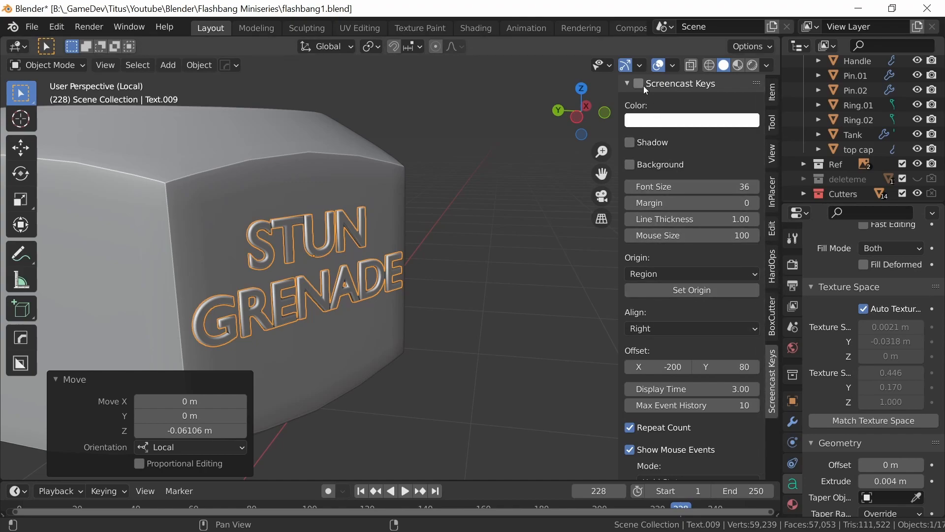
key("n")
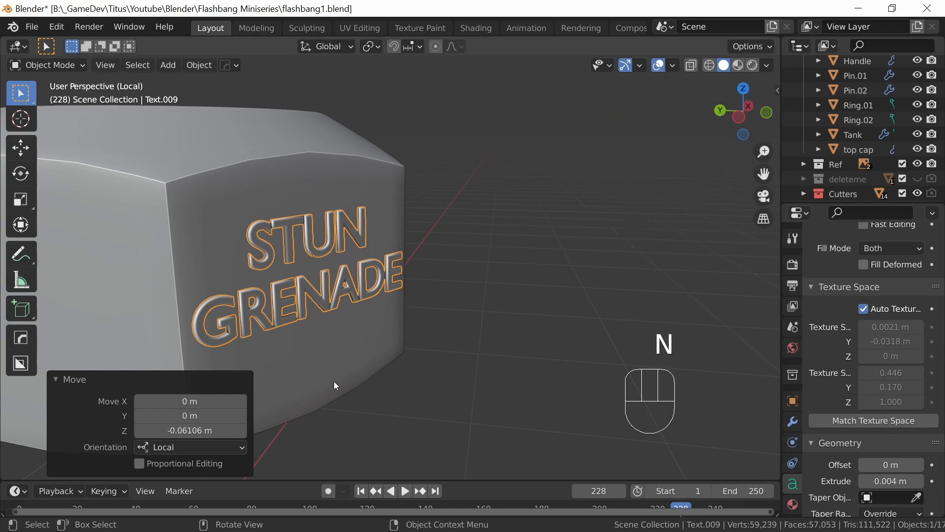
Step: Duplicate the positive X face's text in top view, offset the copy -0.2 m in X and -0.6 m in Y, and shift it another -0.1 m in X
middle_click_drag(495, 309, 517, 304)
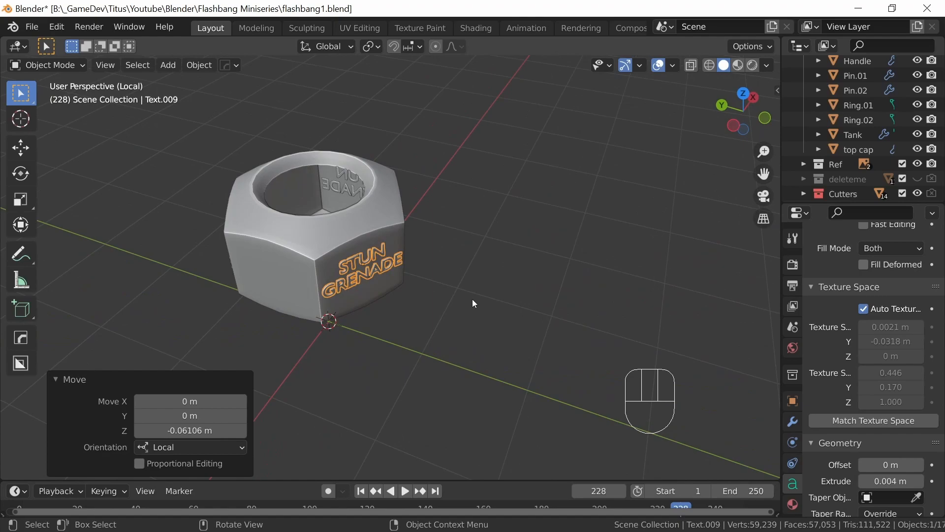
key("KP_3")
left_click(456, 277)
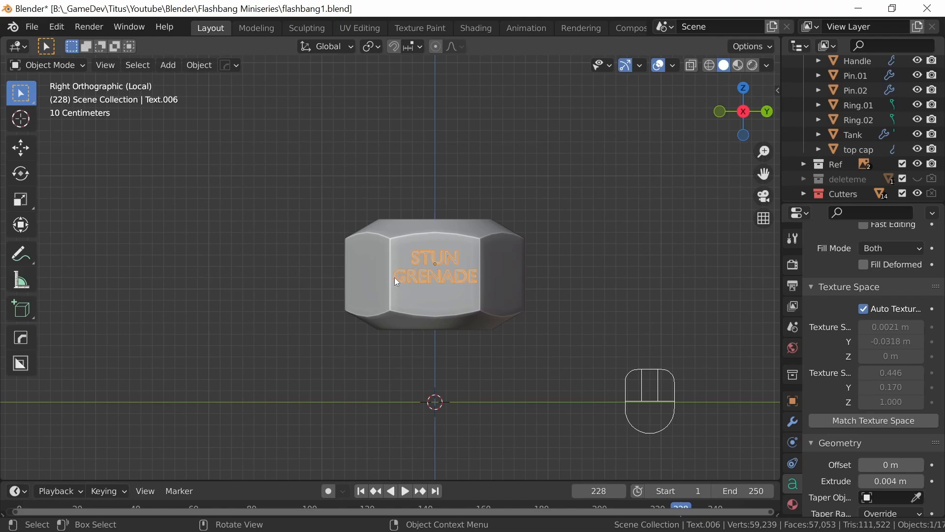
middle_click_drag(472, 297, 508, 296)
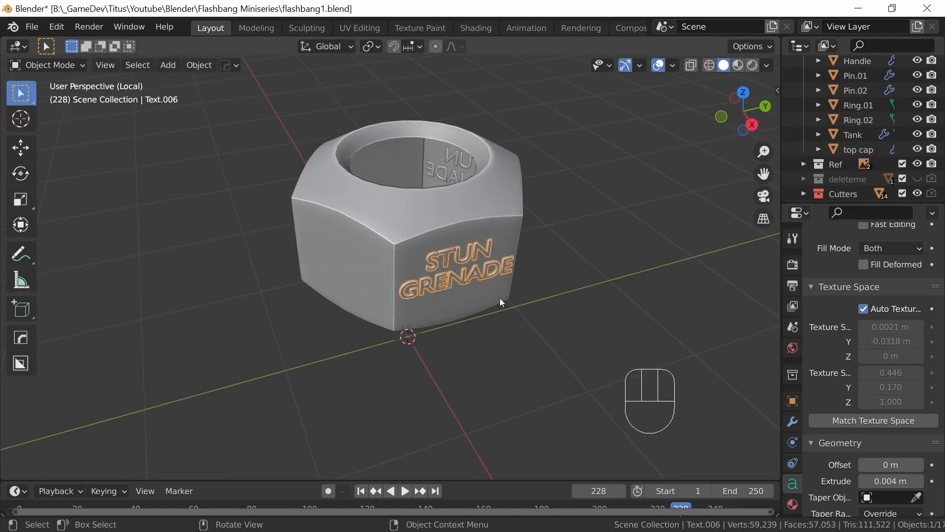
key("KP_7")
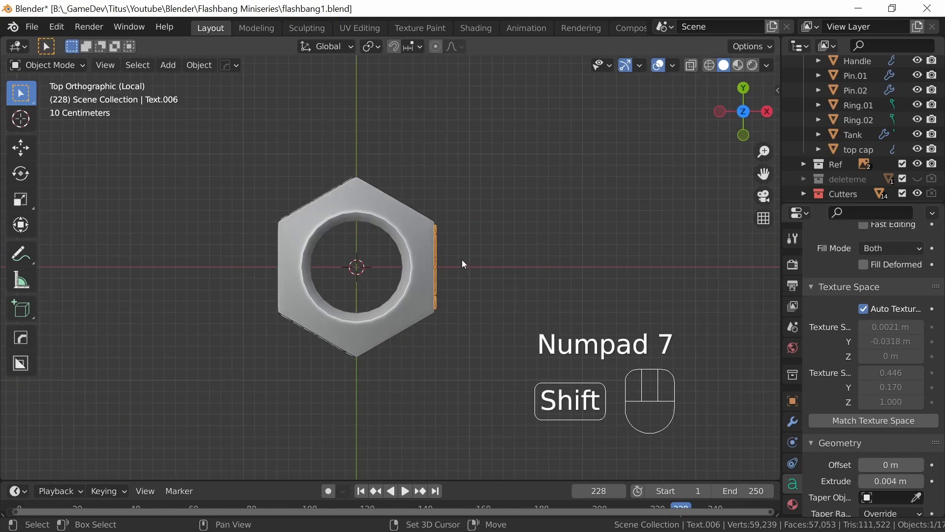
key("shift+d")
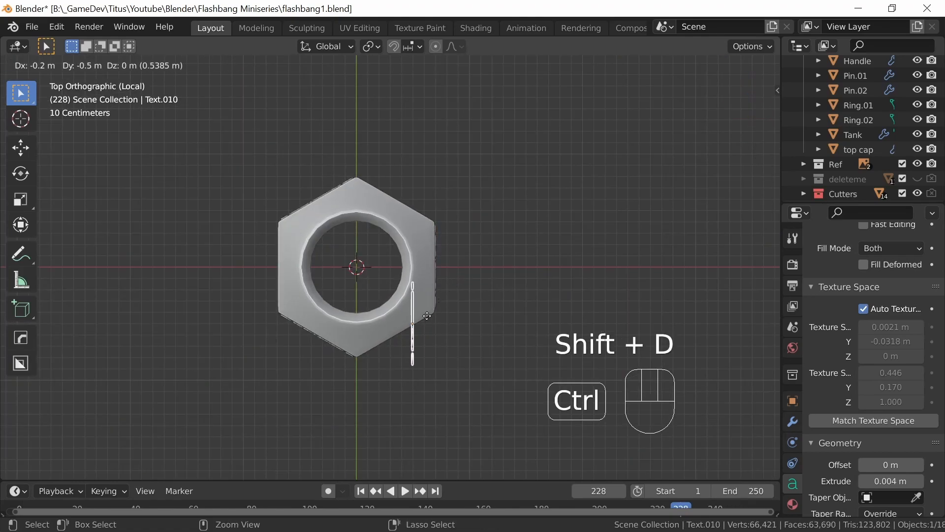
left_click(423, 323, "ctrl")
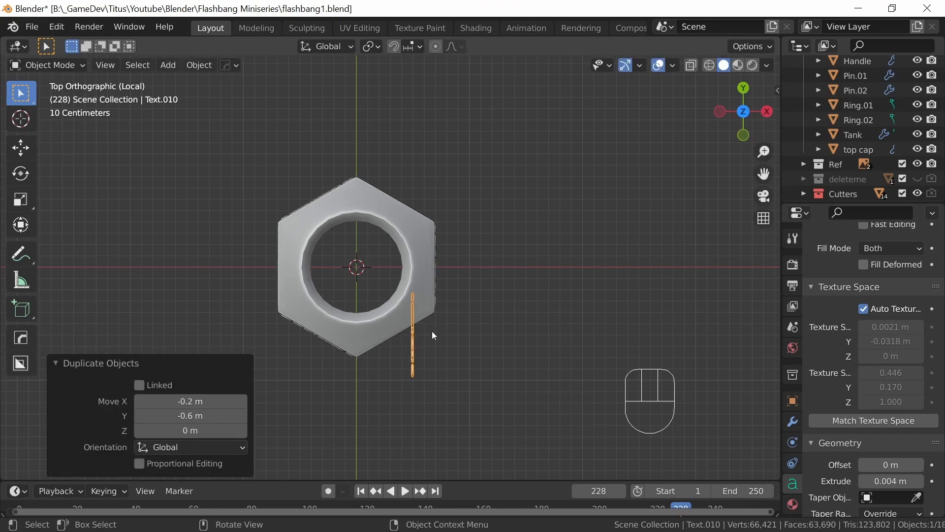
key("g")
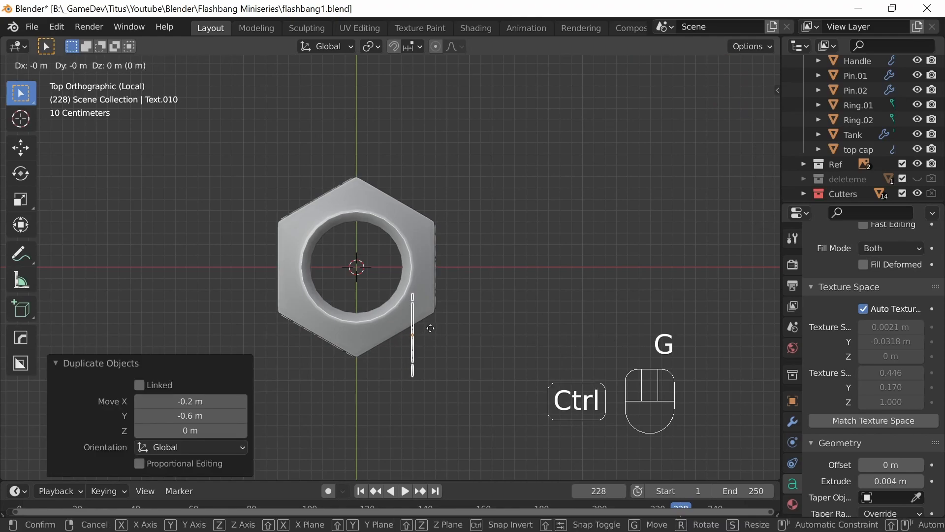
left_click(423, 329, "ctrl")
Step: Rotate the newest text copy -60° around the global Z axis to face along the cap's remaining angled side
middle_click_drag(480, 329, 497, 365)
key("r")
key("z")
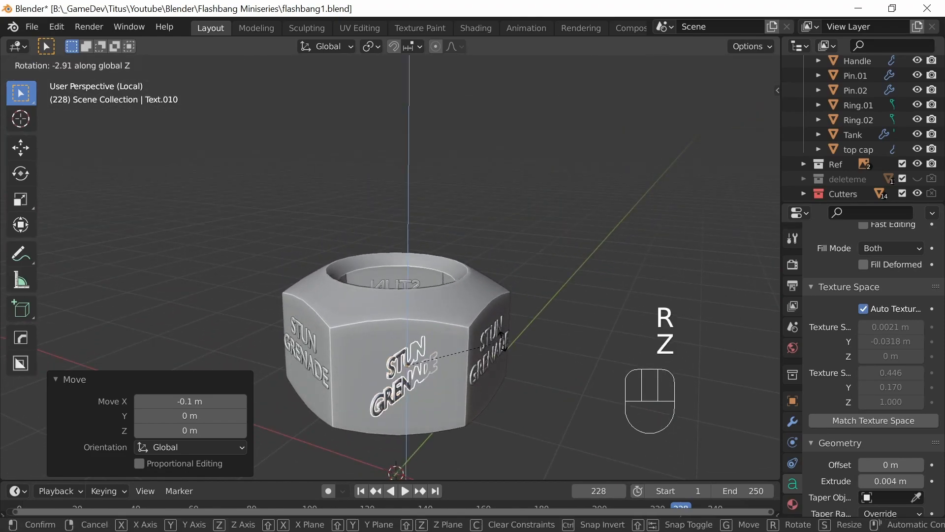
left_click(465, 422, "ctrl")
mouse_move(435, 358)
middle_mouse_down()
mouse_move(544, 373)
mouse_move(439, 372)
middle_mouse_up()
middle_click_drag(462, 418, 544, 409, "ctrl")
middle_click_drag(544, 409, 556, 365, "shift")
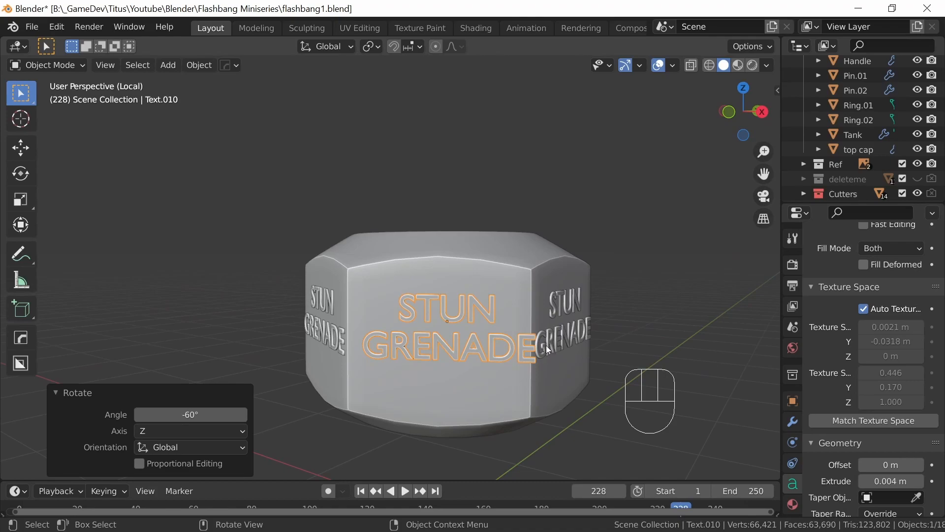
Step: Replace the newest text copy's wording with M-201A1
key("Tab")
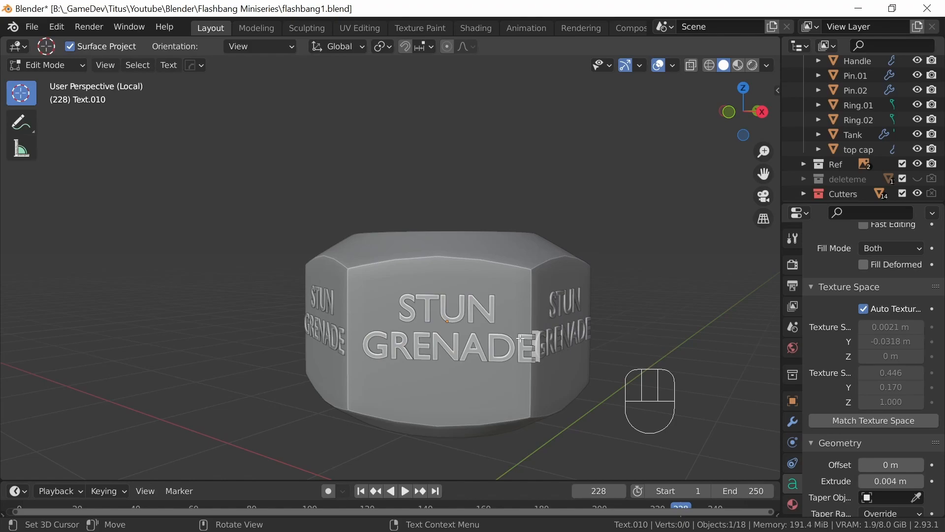
key("BackSpace")
key("BackSpace")
key("BackSpace")
key("BackSpace")
key("BackSpace")
key("BackSpace")
key("BackSpace")
key("BackSpace")
key("BackSpace")
key("BackSpace")
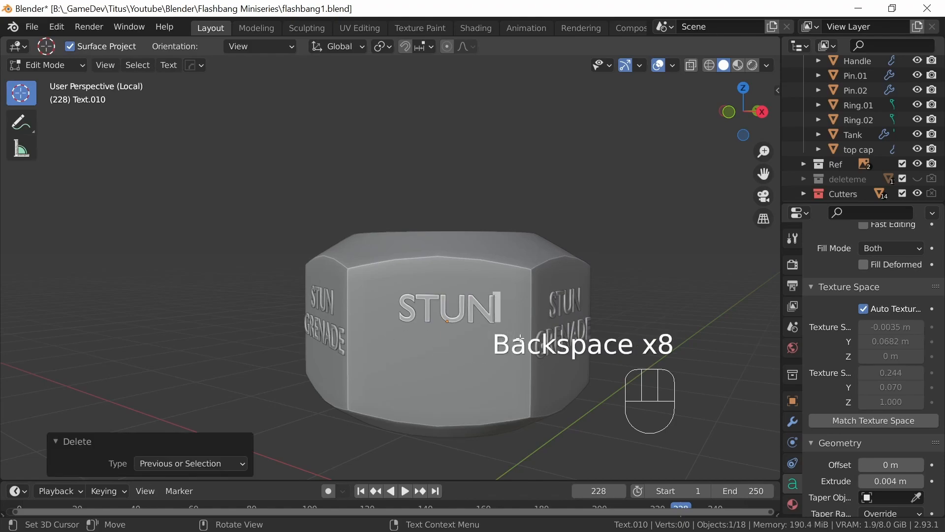
key("BackSpace")
key("BackSpace")
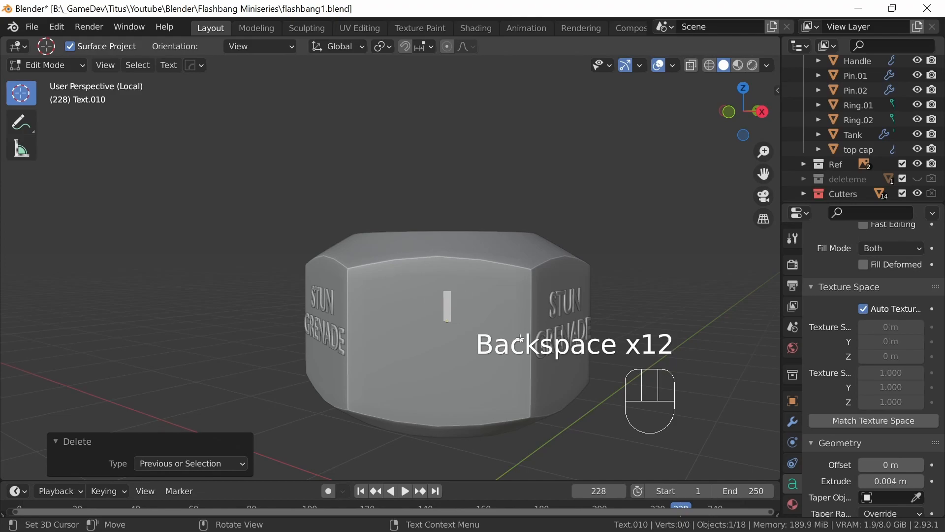
type("M")
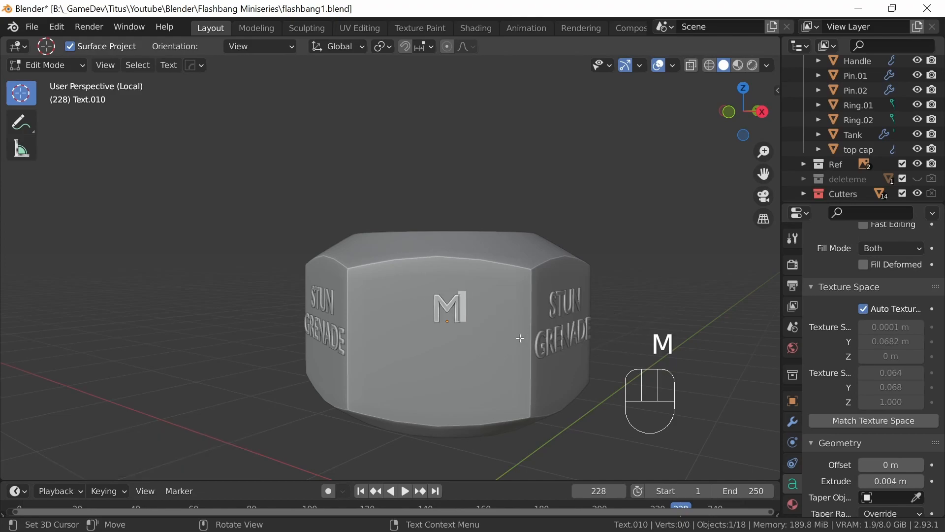
type("-201A1")
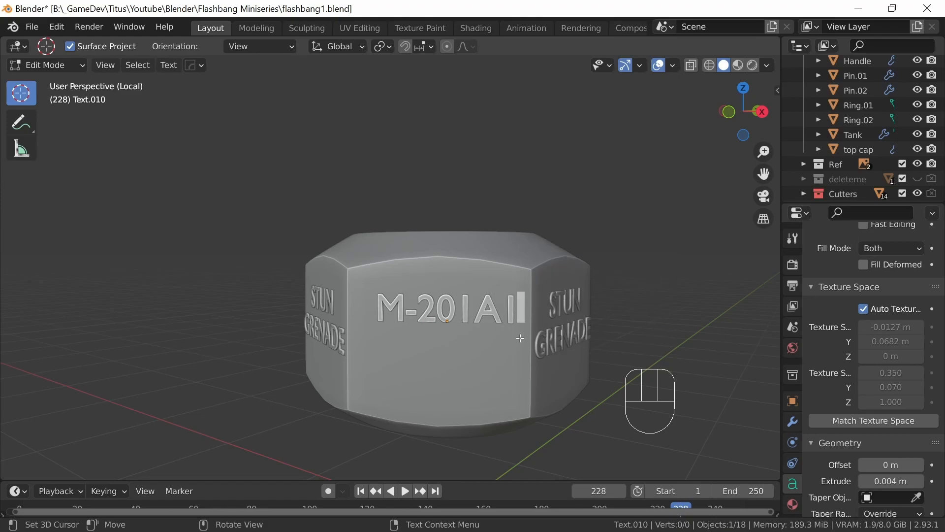
key("Tab")
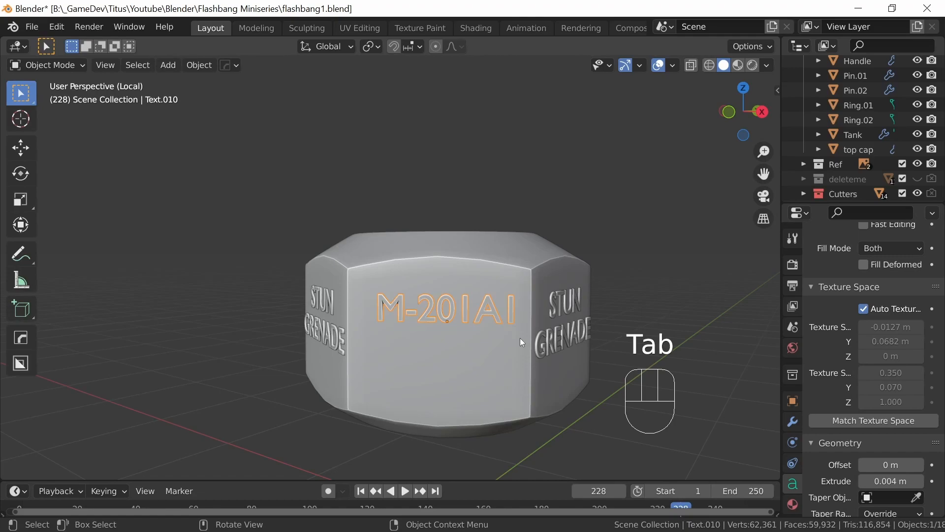
Step: Center the M-201A1 text on its cap face by moving it about -0.121 m in global Z and -0.027 m in local X
key("g")
key("z")
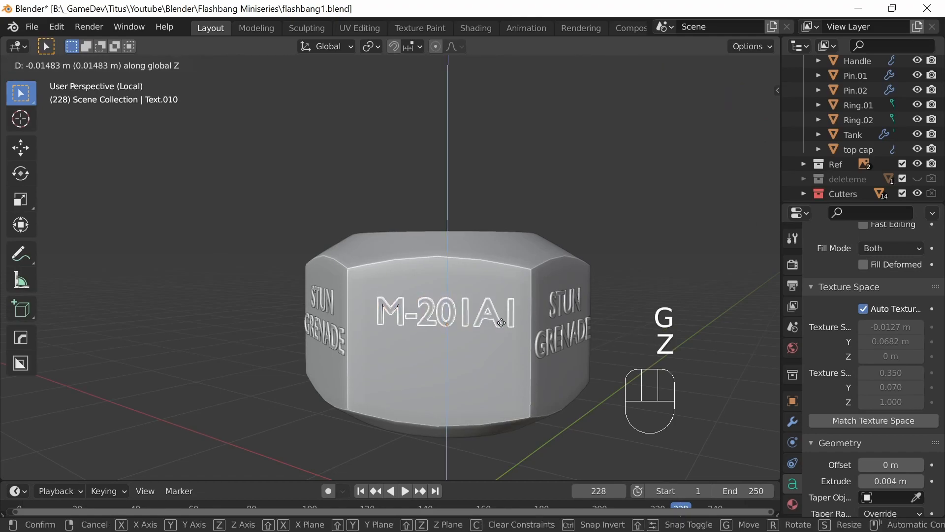
left_click(517, 343)
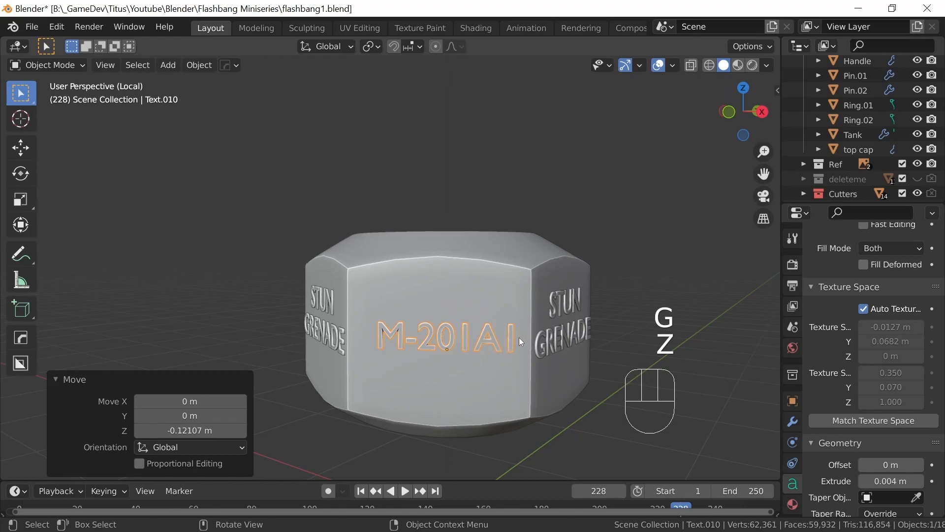
key("g")
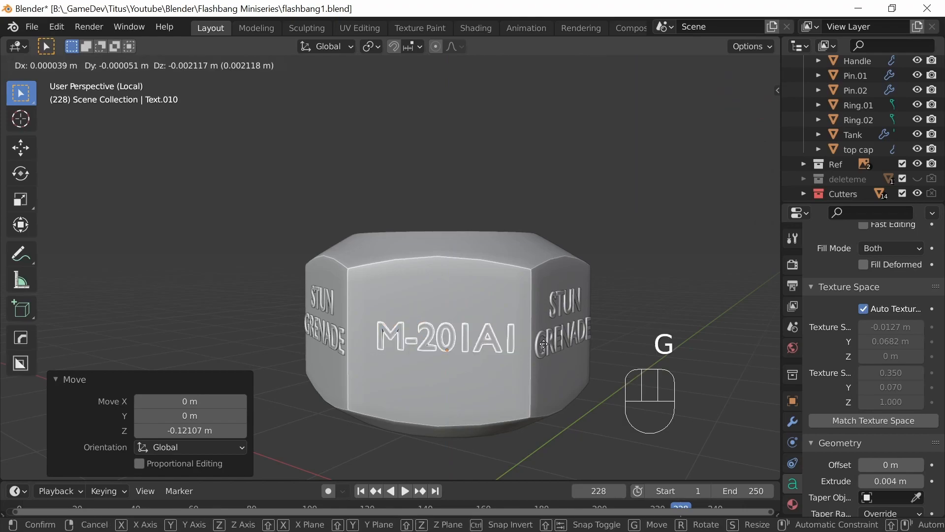
key("x")
key("x")
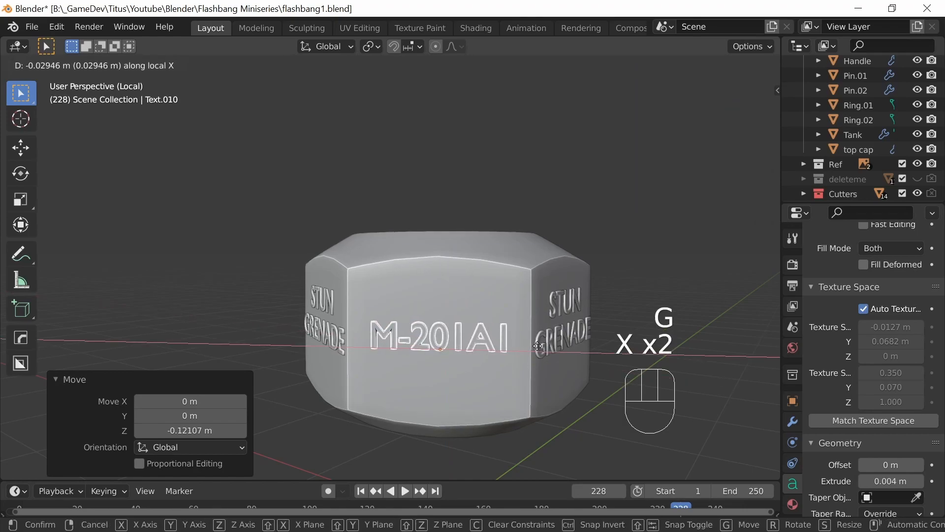
left_click(552, 347)
Step: Move the M-201A1 text about -0.019 m along its local Z axis so the letters sit against the cap face
middle_click_drag(592, 353, 489, 353)
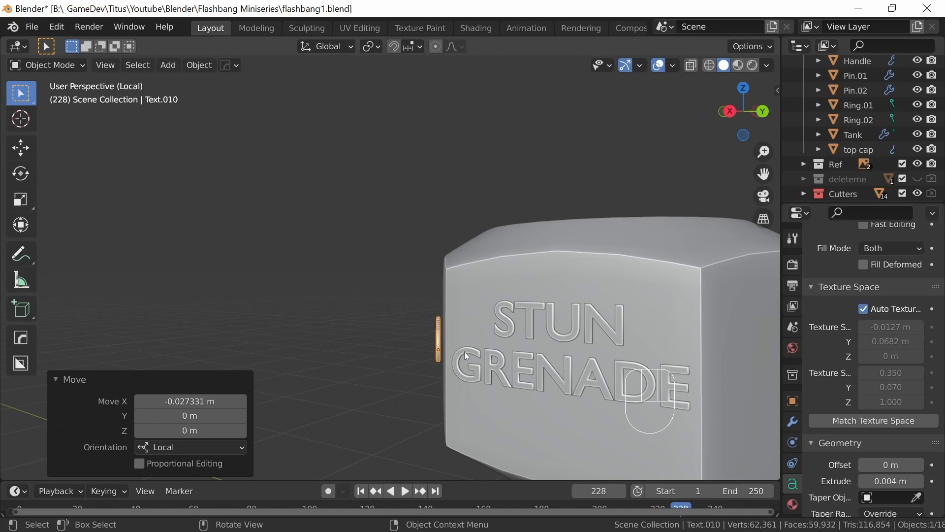
key("g")
key("z")
key("z")
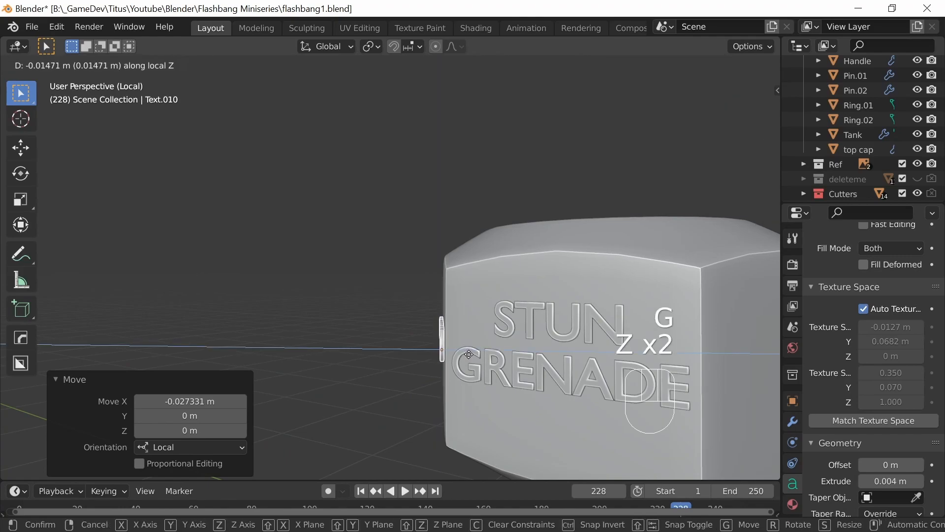
left_click(473, 360, "shift")
Step: Duplicate the positive X face's STUN GRENADE text in top view, offsetting the copy -0.3 m in X and 0.6 m in Y
middle_click_drag(473, 360, 647, 395)
middle_click_drag(626, 332, 597, 311, "ctrl")
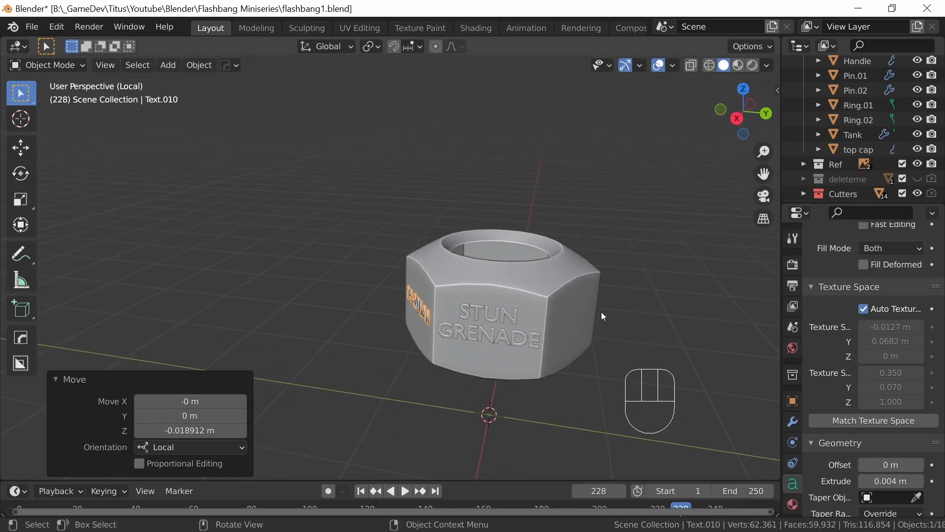
left_click(501, 334)
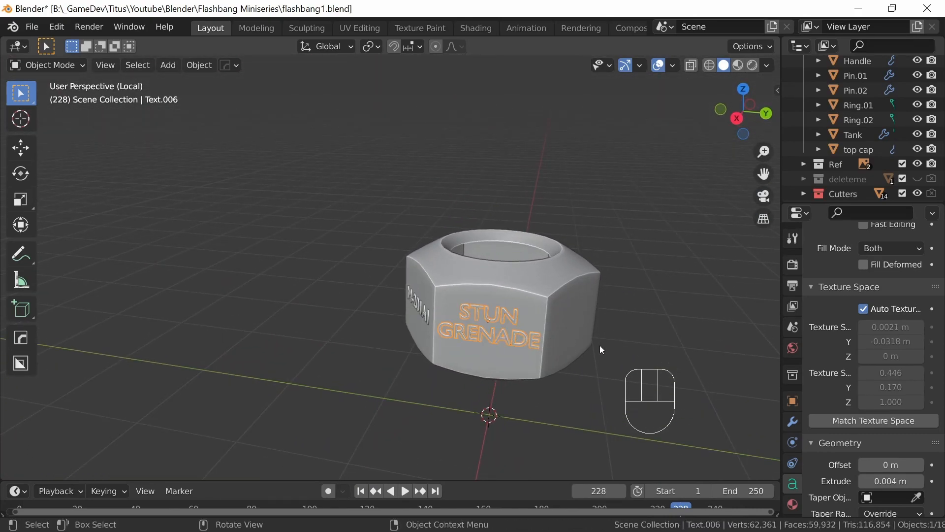
key("KP_7")
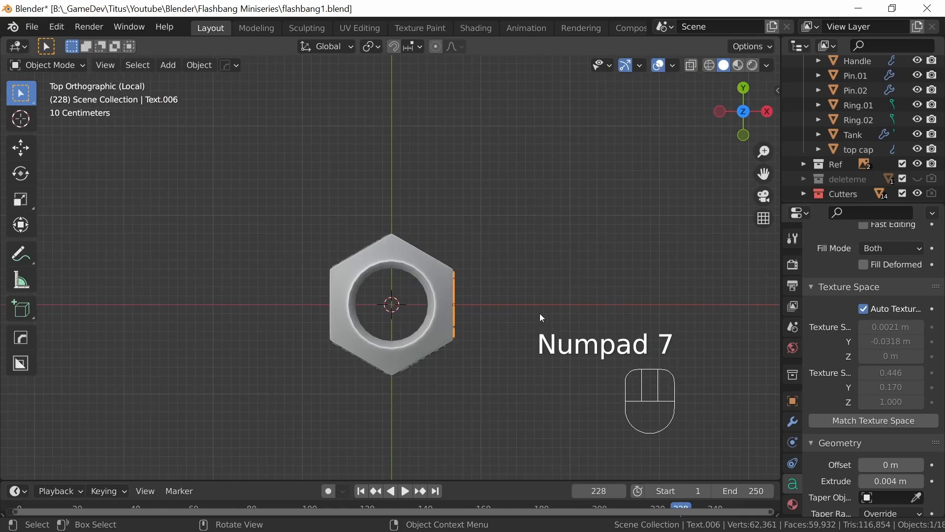
key("shift")
key("shift+d")
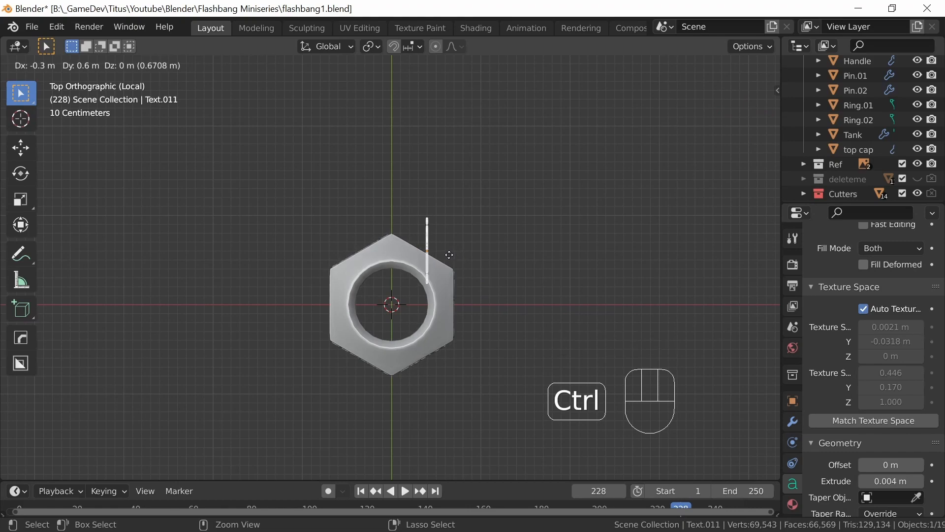
left_click(456, 253)
Step: Rotate the new text copy 60° around the global Z axis to align it with the adjacent angled face
middle_click_drag(540, 318, 520, 277)
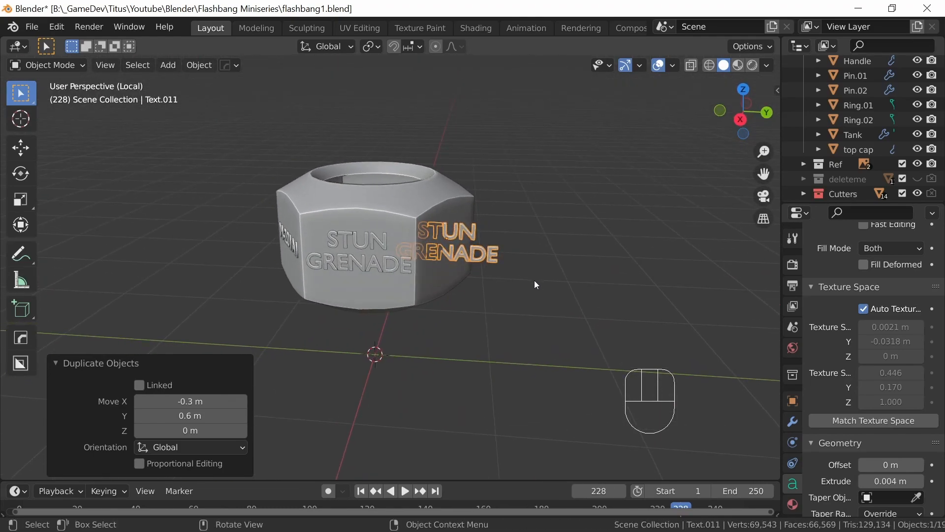
key("r")
key("z")
key("ctrl")
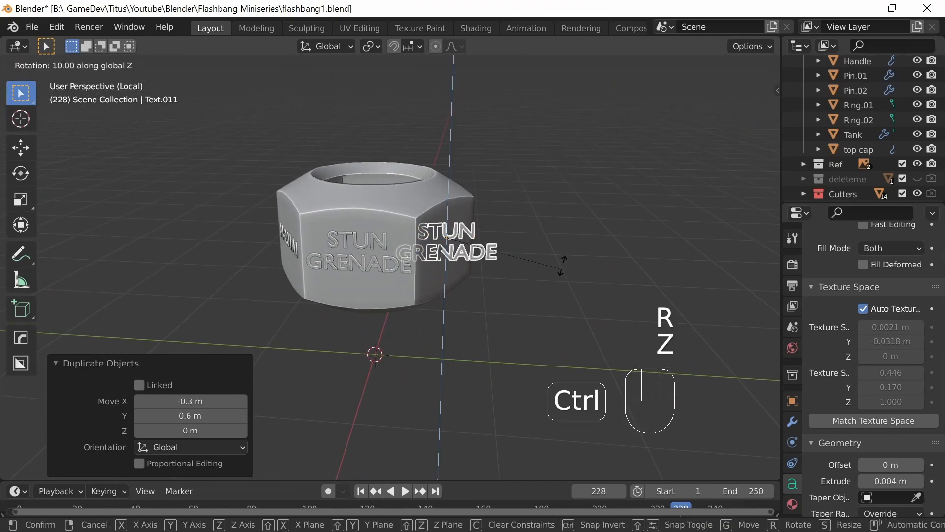
left_click(549, 175)
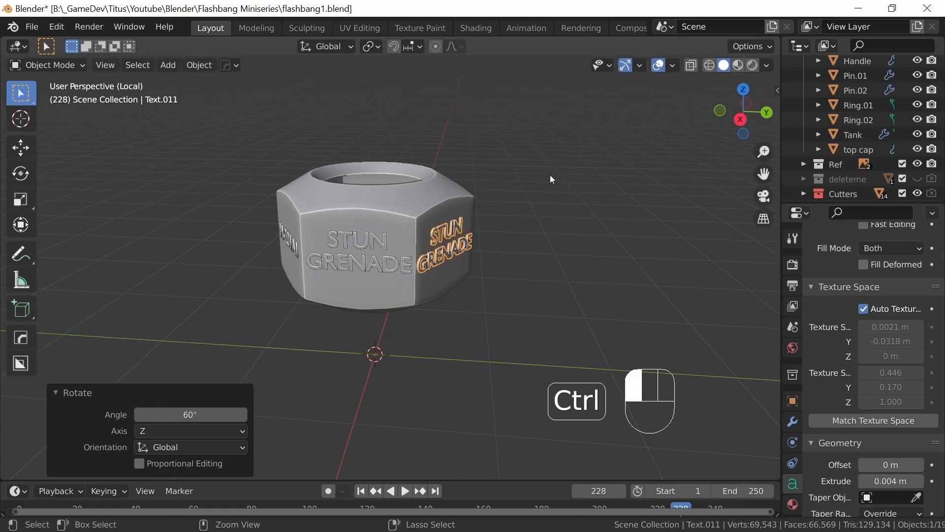
Step: Shift the rotated copy about -0.025 m in X and 0.021 m in Y to center it on its face
middle_click_drag(443, 329, 400, 313)
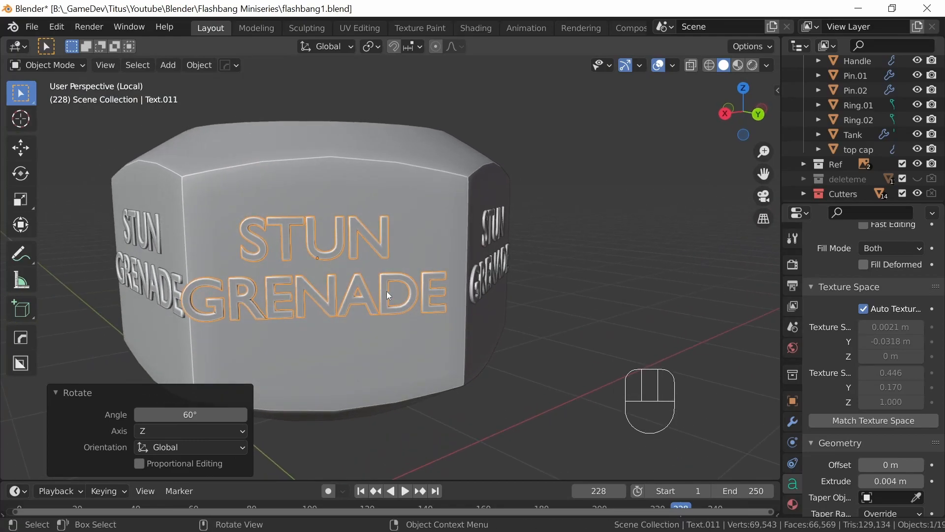
key("g")
key("g")
left_click(415, 277)
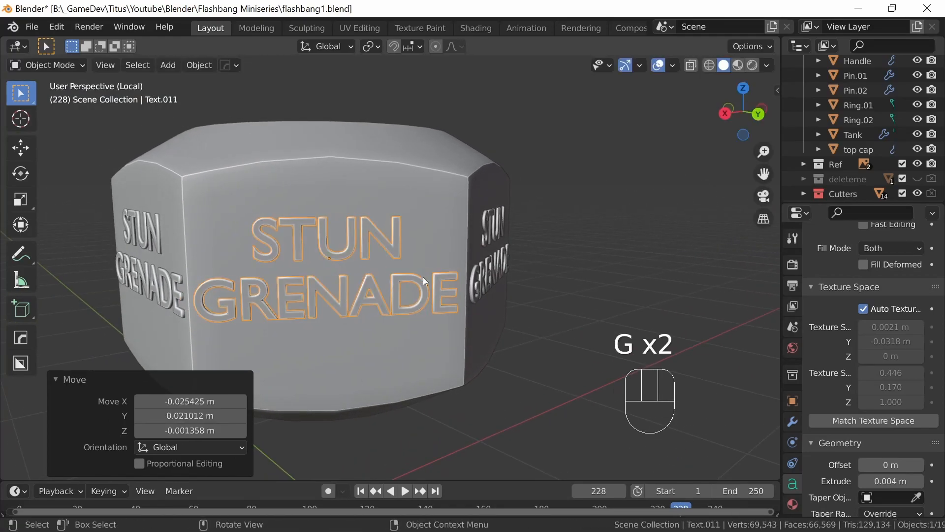
Step: Replace the rotated copy's wording with P / N on the first line and 1888-001 on the second
key("Tab")
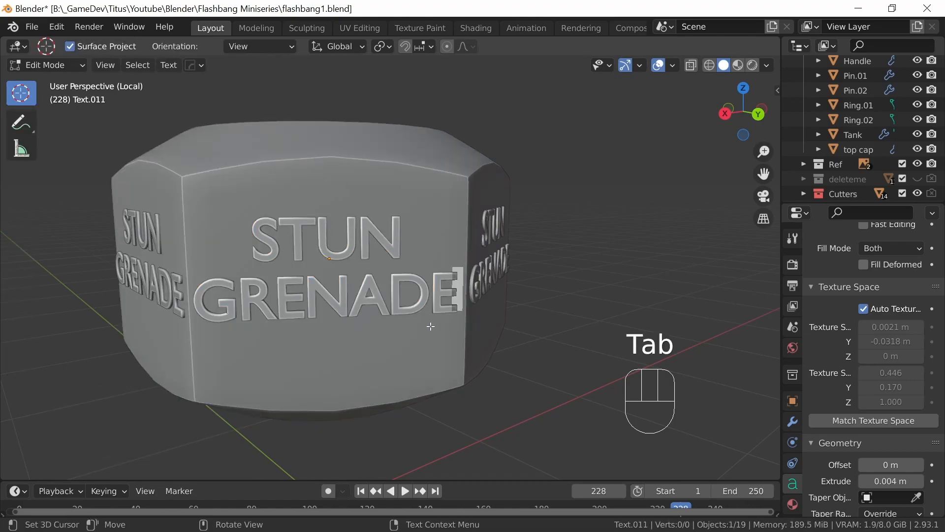
key("BackSpace")
key("BackSpace")
key("BackSpace")
key("BackSpace")
key("BackSpace")
key("BackSpace")
key("BackSpace")
key("BackSpace")
key("BackSpace")
key("BackSpace")
key("BackSpace")
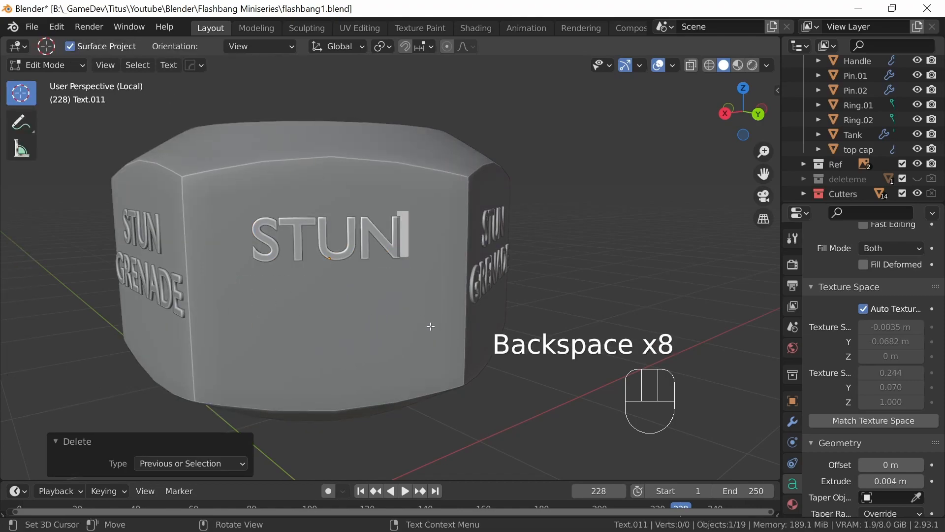
key("BackSpace")
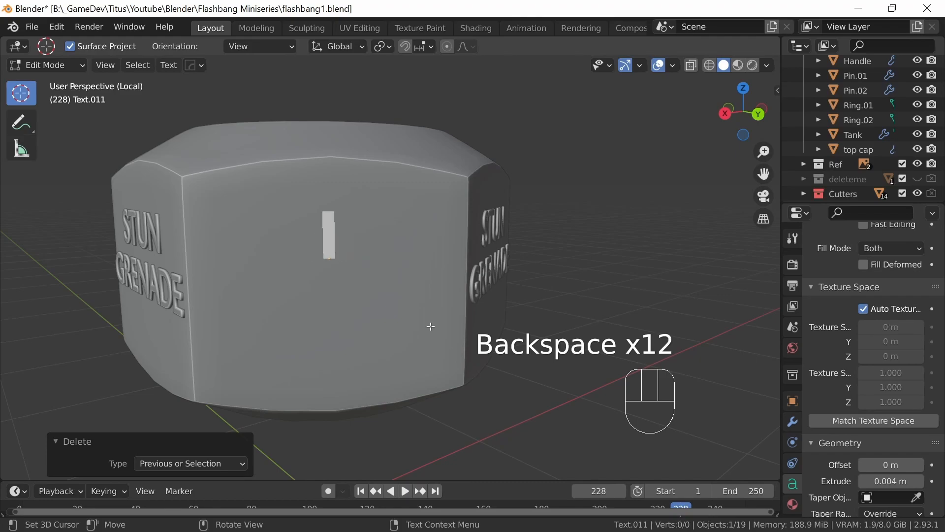
type("P/N")
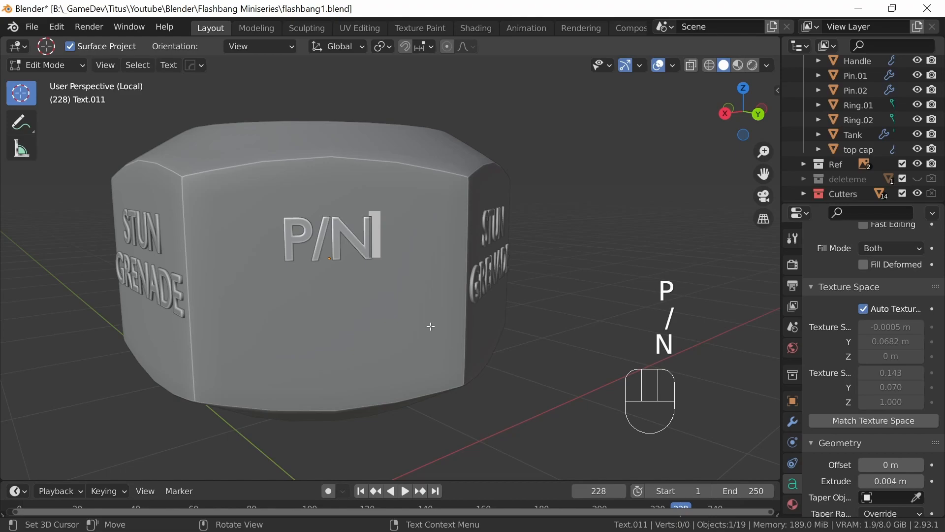
key("BackSpace")
key("BackSpace")
type("/ N")
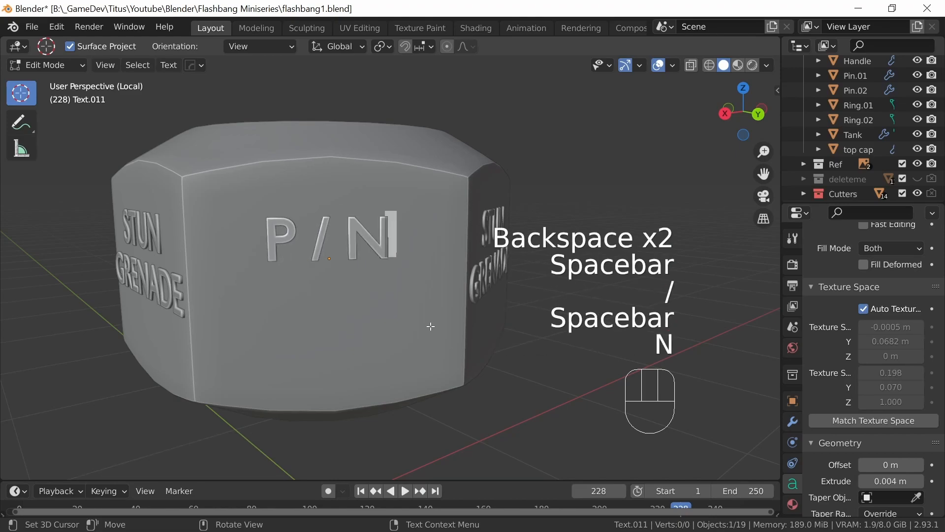
key("Return")
type("1888-00")
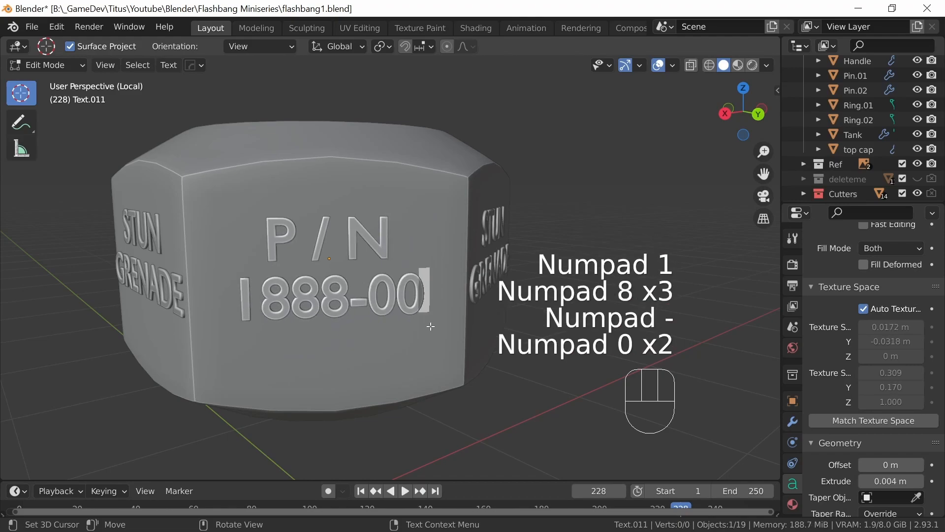
type("1")
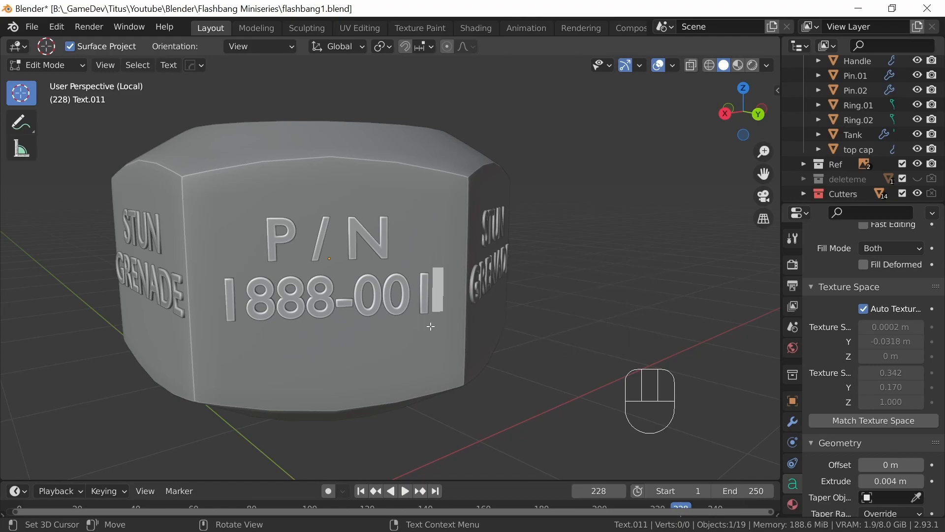
key("Tab")
Step: Move the P / N text about -0.02 m along its local Z axis so the letters sit against the cap face
middle_click_drag(421, 335, 362, 318)
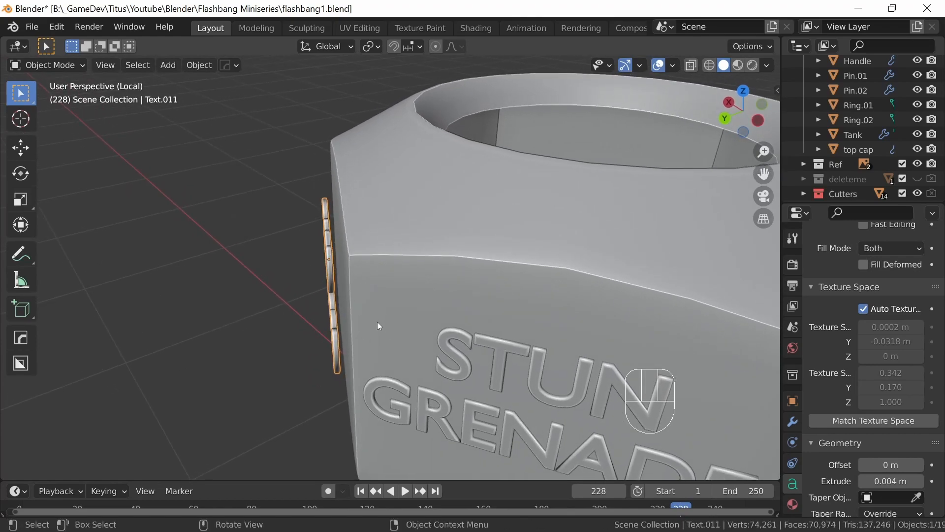
key("g")
key("z")
key("z")
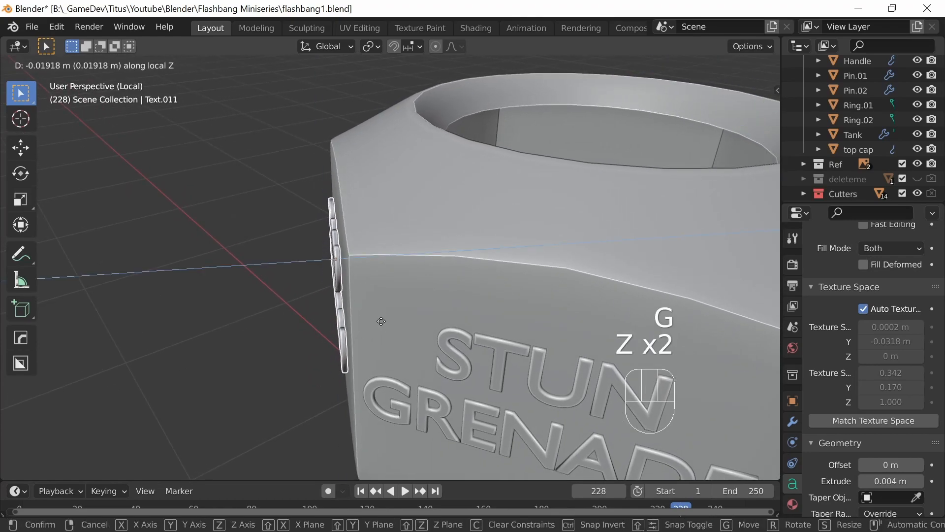
left_click(343, 350)
Step: Leave local view and, in right view, duplicate the STUN GRENADE text about -3.417 m along global Z onto the grenade's bottom cap
middle_click_drag(343, 349, 401, 311)
key("KP_Divide")
key("KP_3")
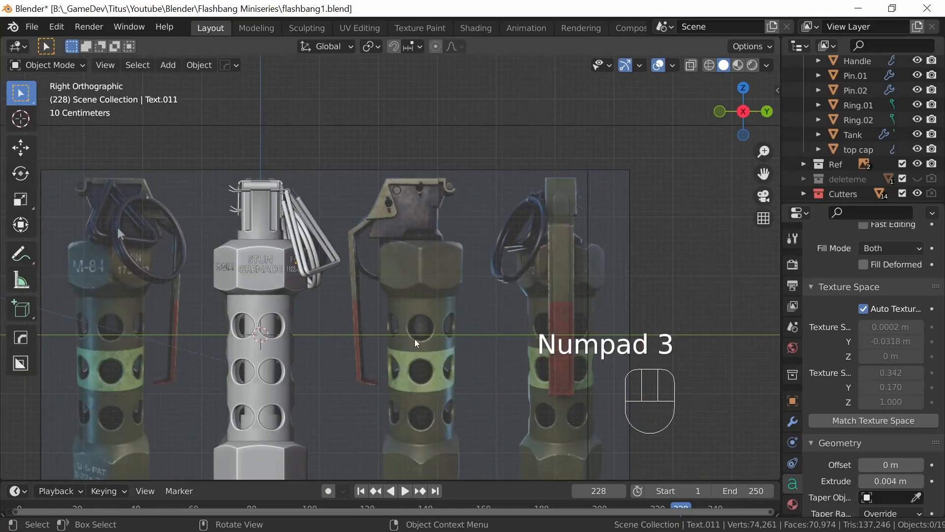
middle_click_drag(397, 359, 440, 323, "shift")
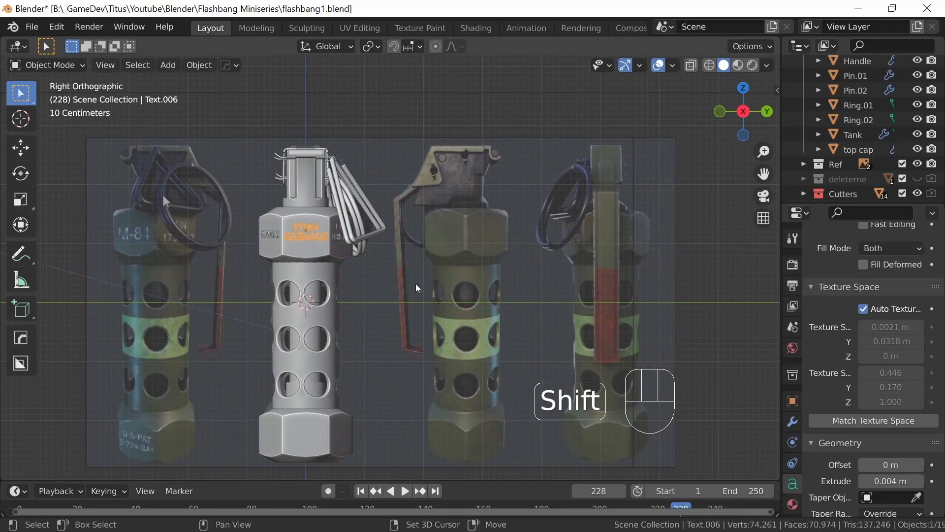
key("shift+d")
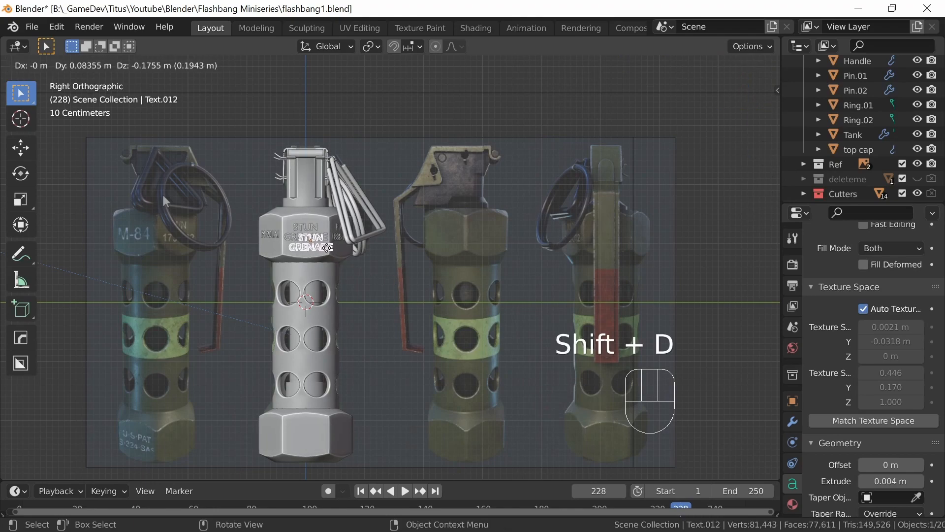
key("z")
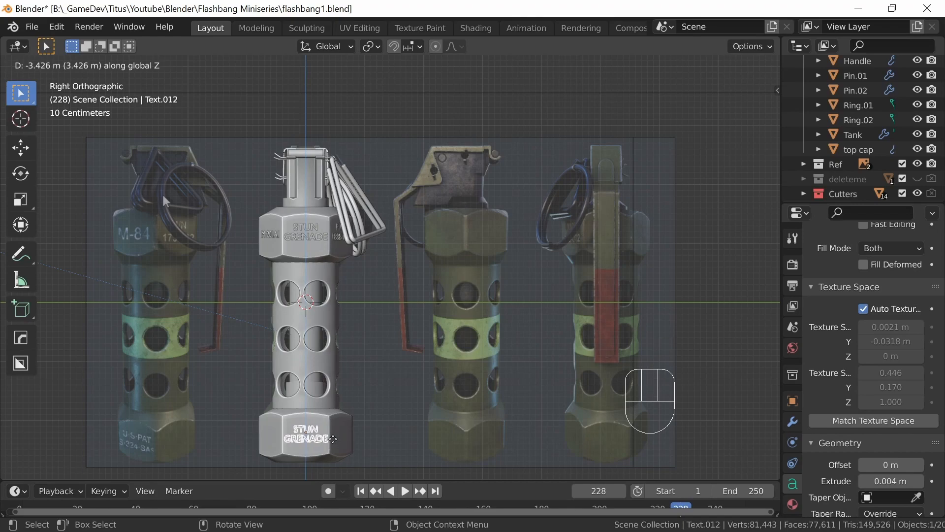
left_click(333, 438)
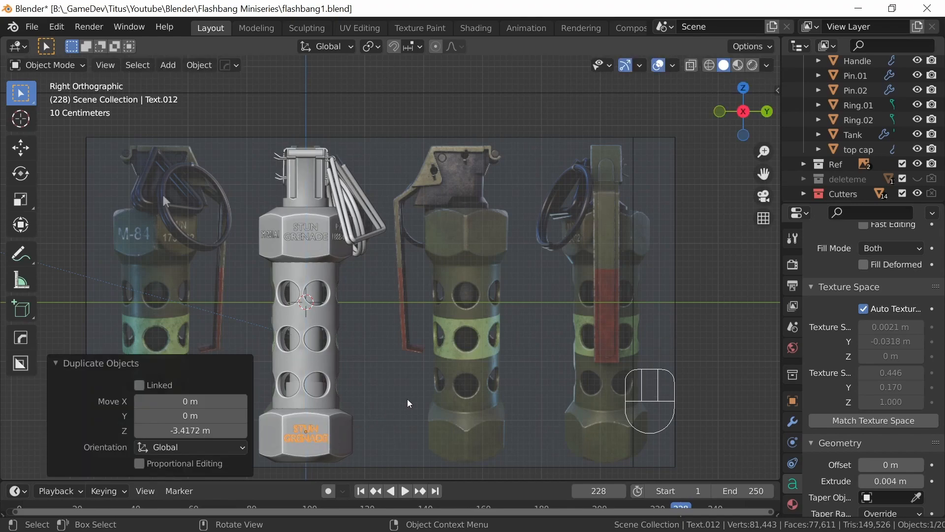
Step: Replace the wording of the bottom cap's text with U.S. PAT on the first line and 5.824.945 on the second
middle_click_drag(364, 445, 406, 367, "ctrl")
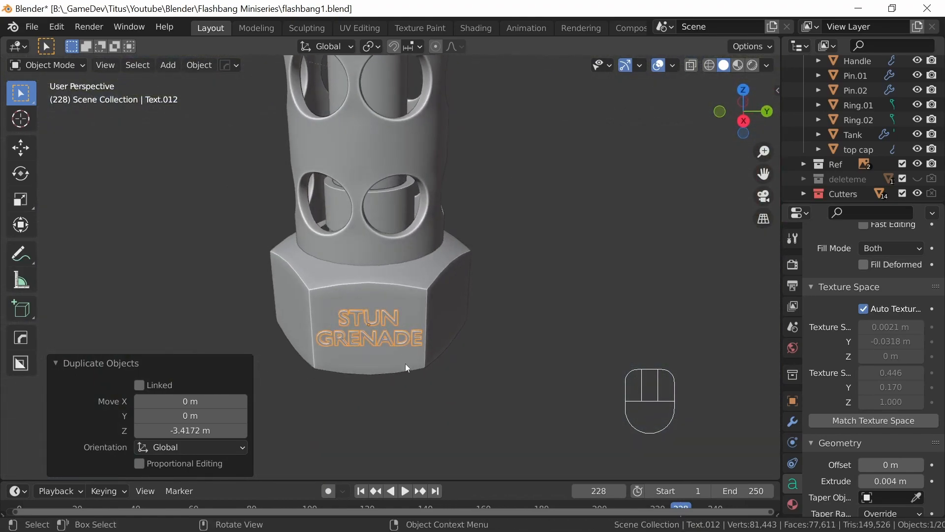
key("Tab")
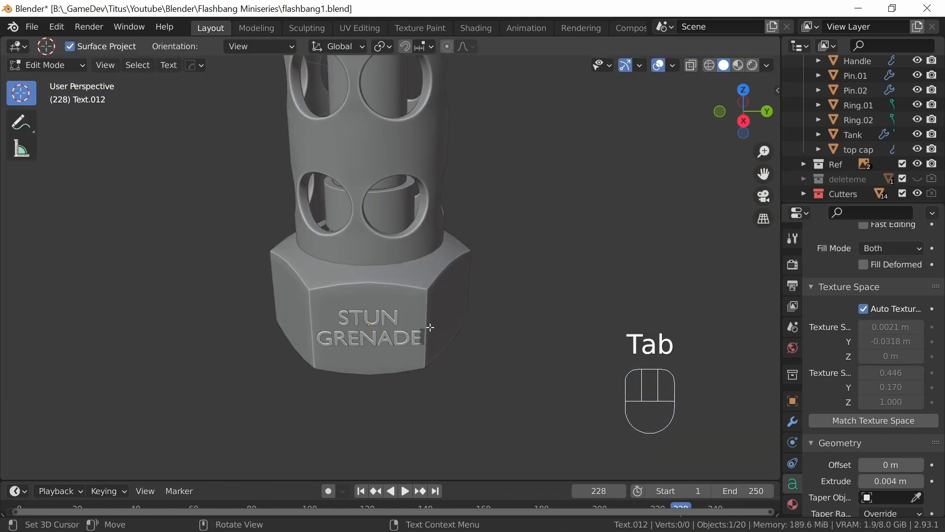
key("BackSpace")
key("BackSpace")
key("BackSpace")
key("BackSpace")
key("BackSpace")
key("BackSpace")
key("BackSpace")
key("BackSpace")
key("BackSpace")
key("BackSpace")
key("BackSpace")
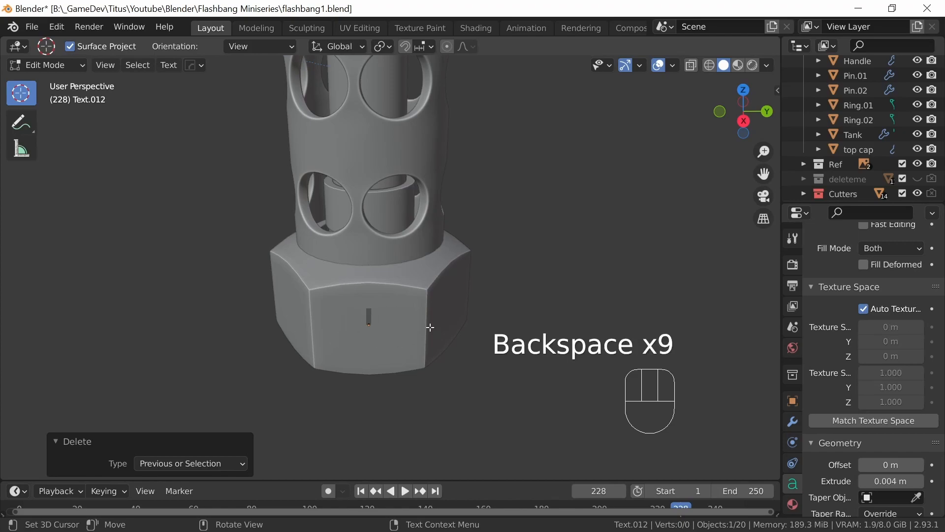
type("u")
key("BackSpace")
type("U.S.")
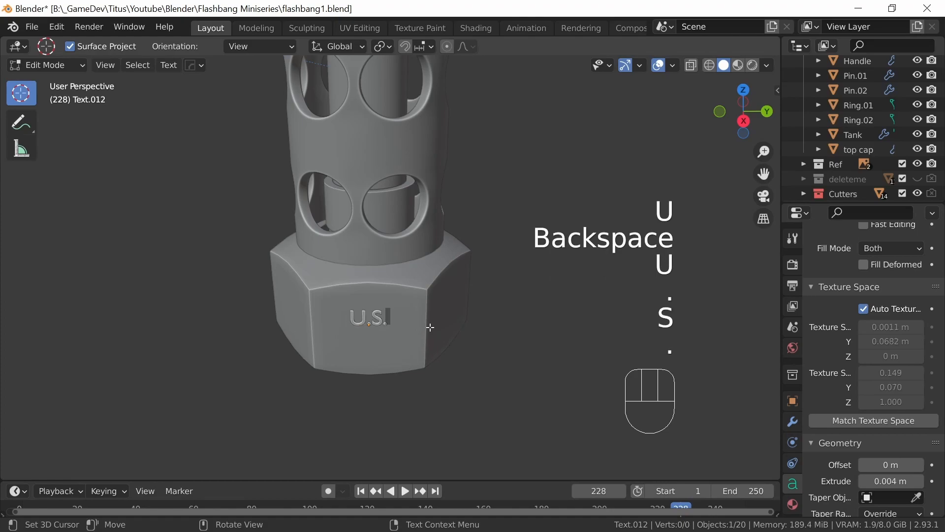
type(" PAT")
key("Return")
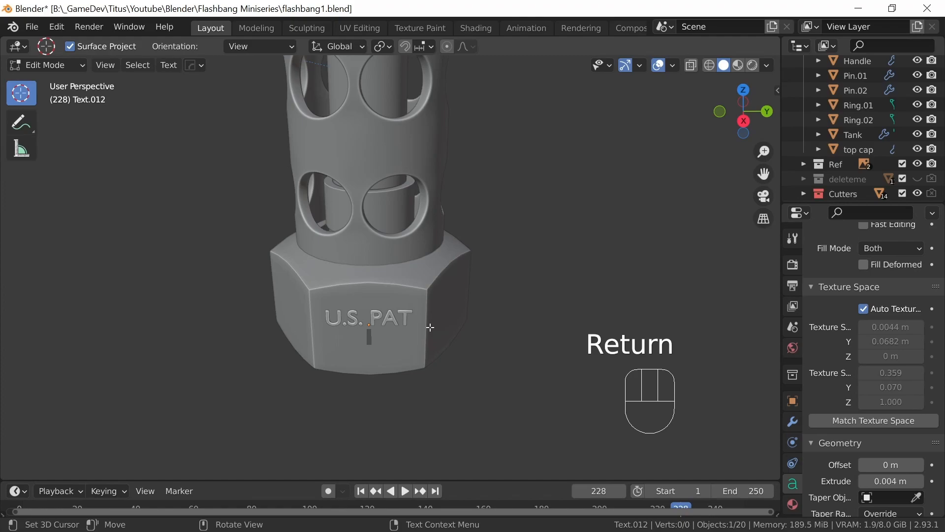
type("5.")
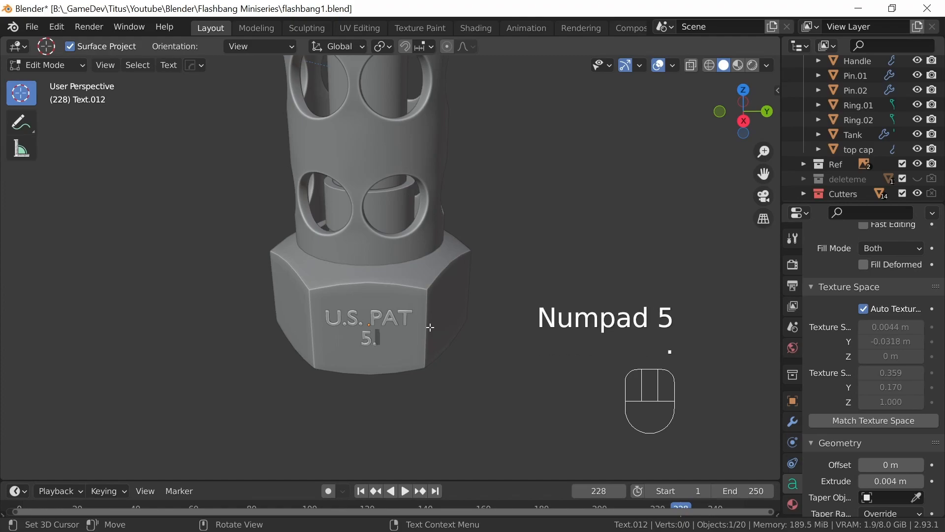
type("824.945")
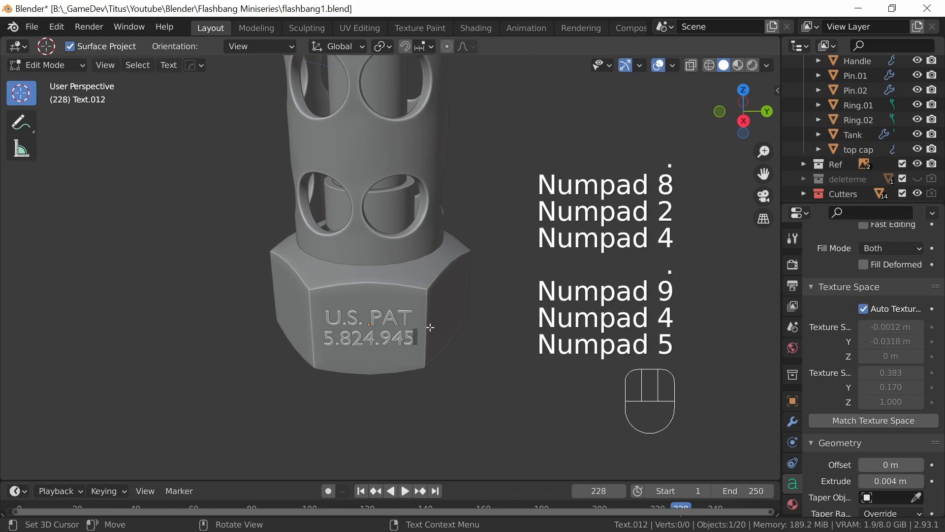
key("Tab")
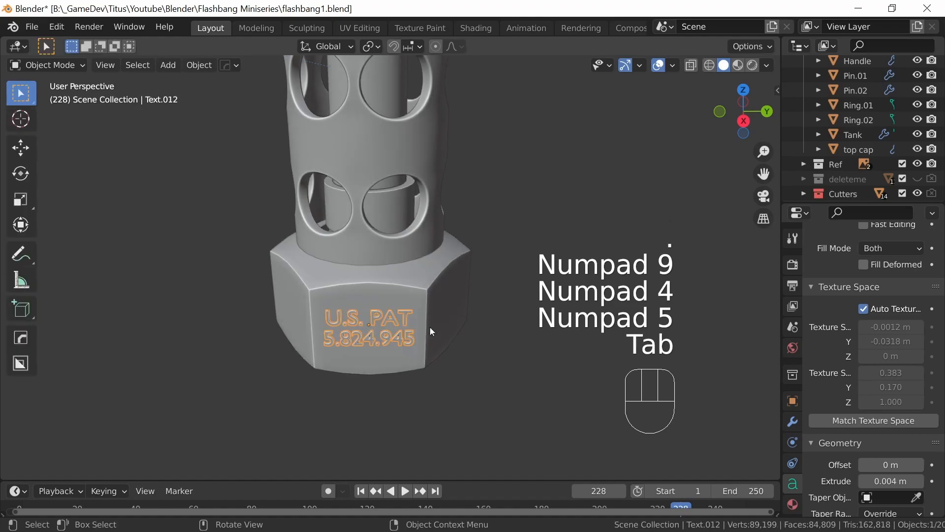
Step: Add a new text object and raise it about 2.859 m along global Z to the top of the fuze housing
middle_click_drag(431, 319, 371, 211)
left_click(373, 214)
middle_click_drag(473, 280, 429, 349)
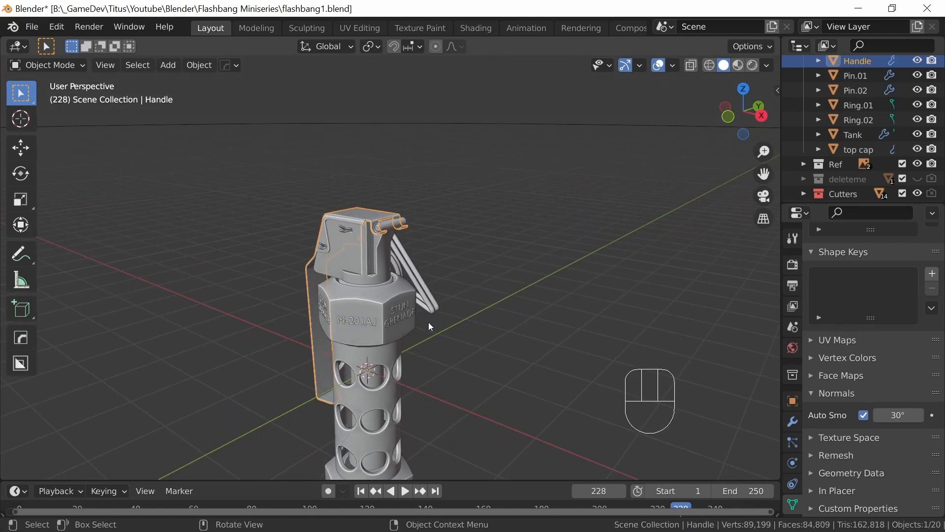
key("shift+a")
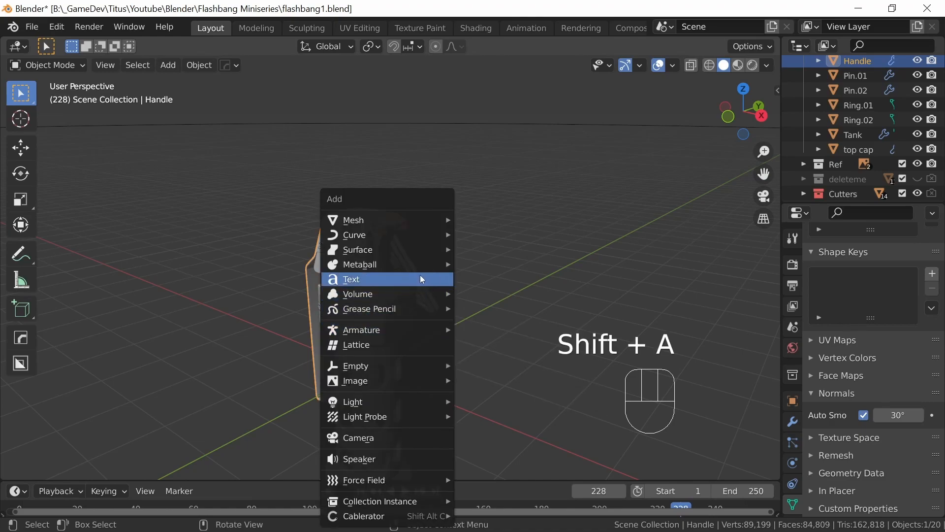
left_click(422, 279)
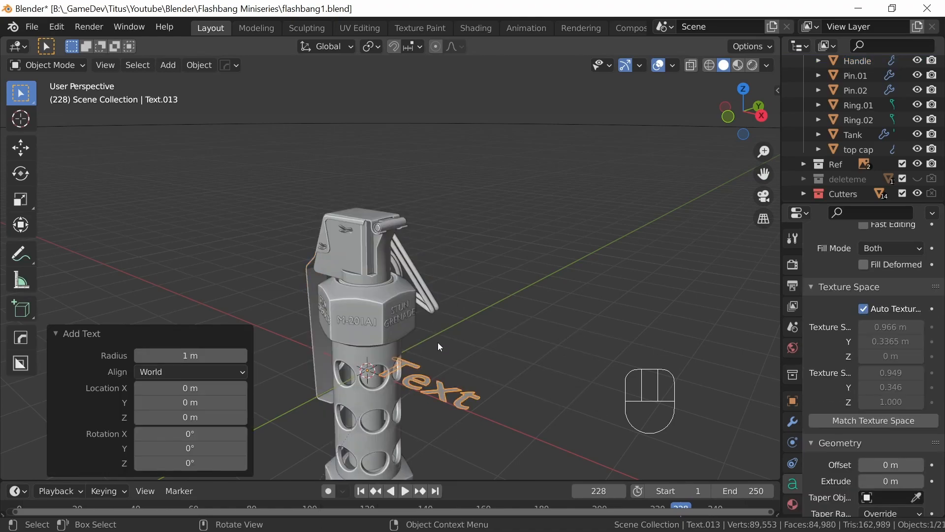
middle_click_drag(455, 342, 452, 329)
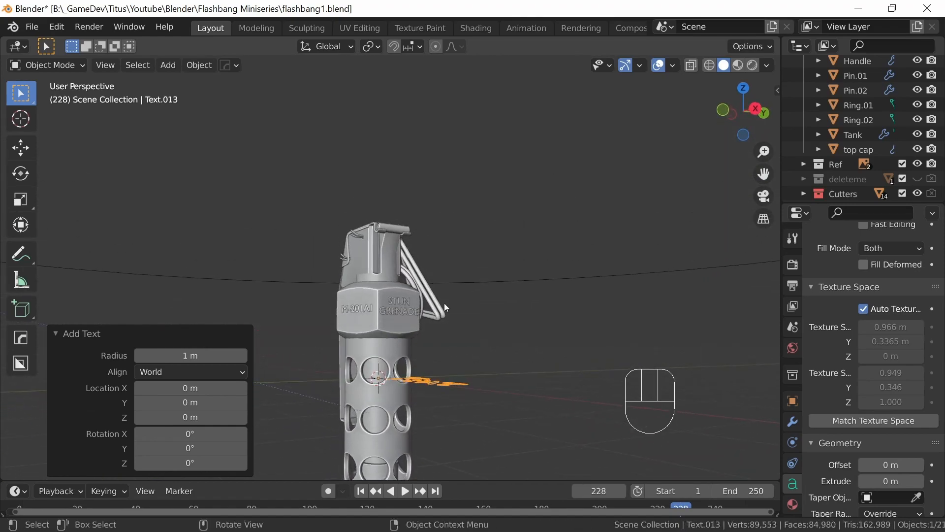
key("g")
key("z")
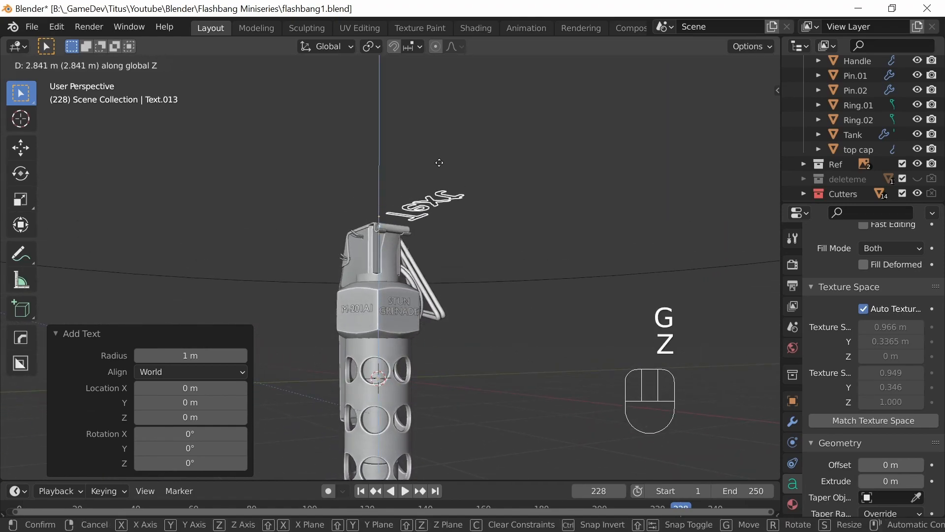
left_click(426, 255)
Step: In top view, replace the new text's wording with three lines: FUZE M-201A1, ME108A and 041-027
middle_click_drag(426, 255, 464, 298)
key("KP_7")
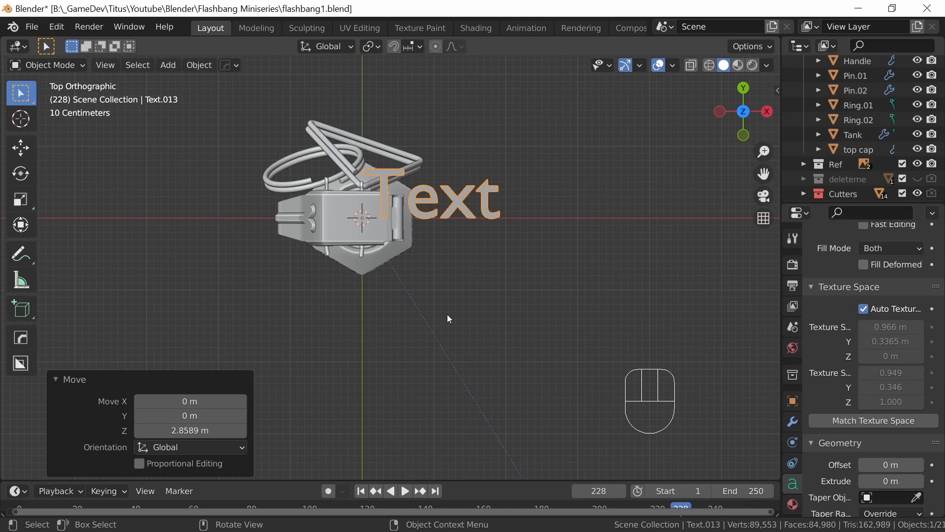
key("Tab")
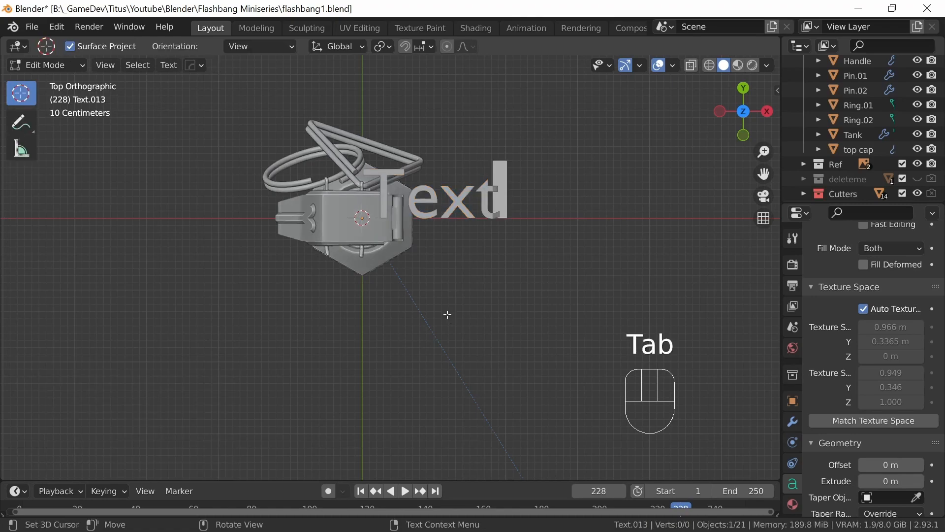
key("BackSpace")
key("BackSpace")
key("BackSpace")
key("BackSpace")
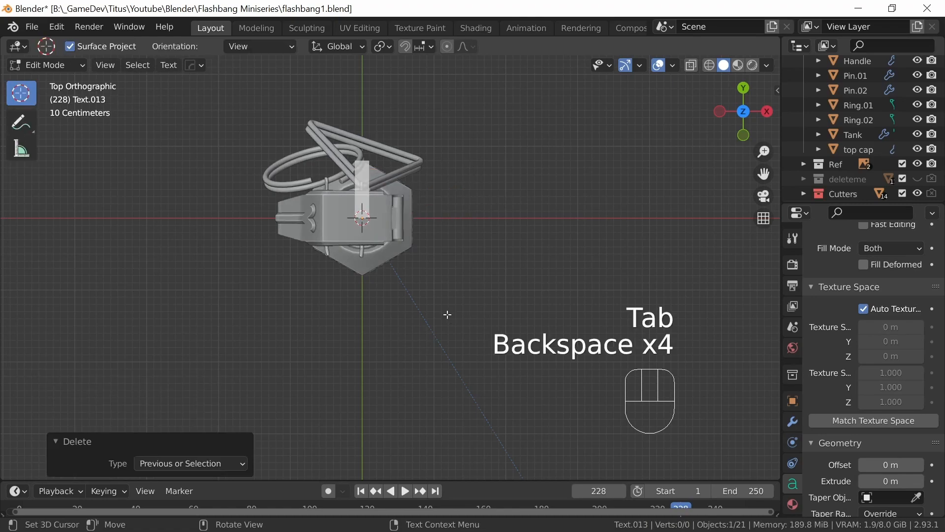
type("FUZ")
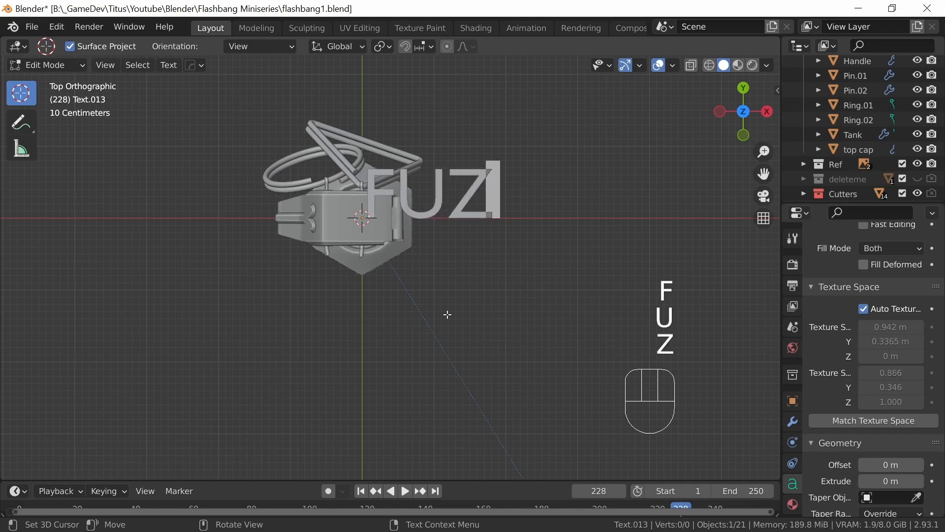
type("E M-201A1")
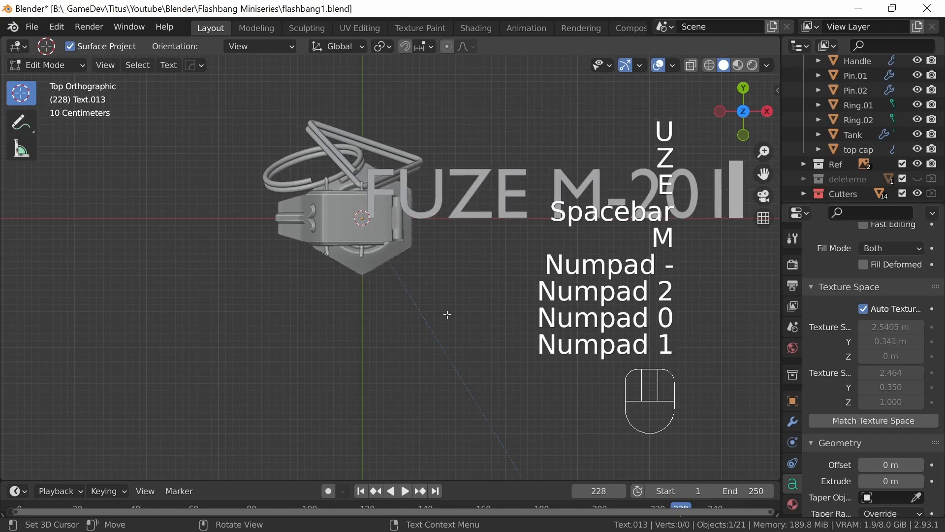
key("Return")
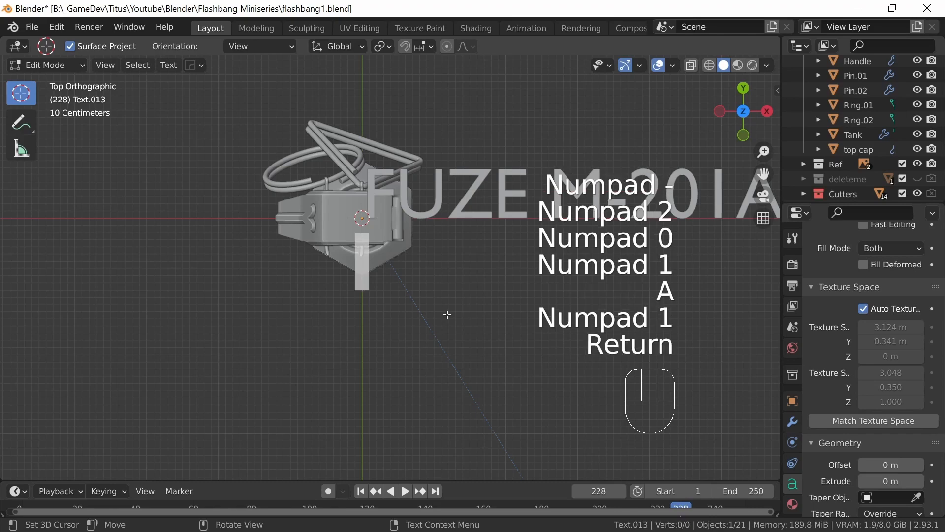
type("ME108A")
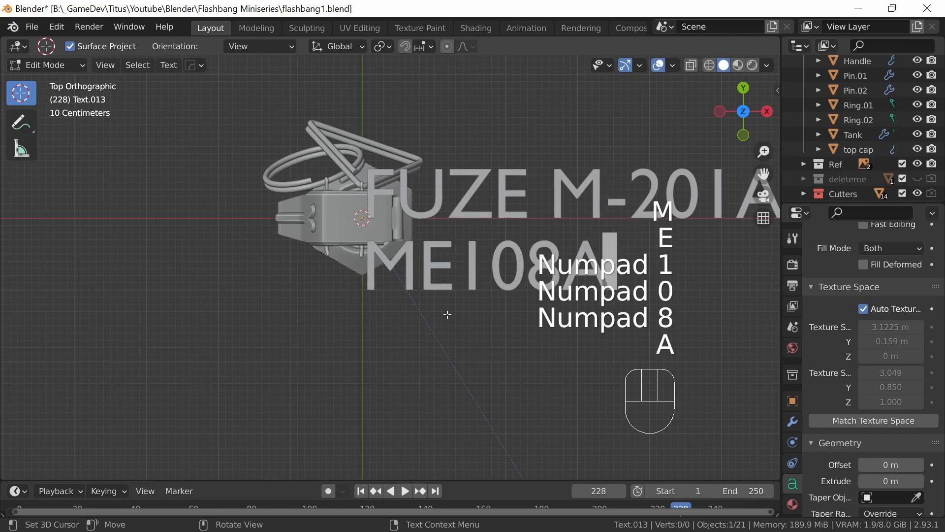
key("Return")
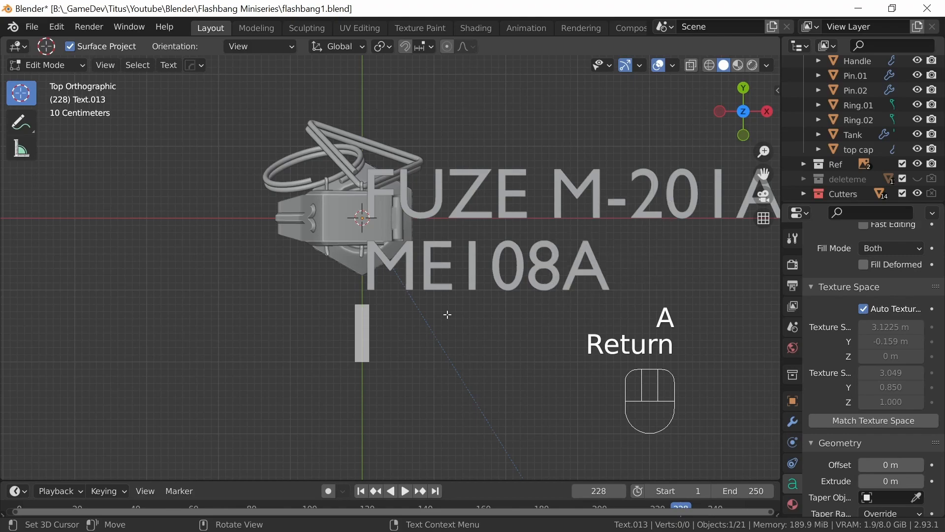
type("041-027")
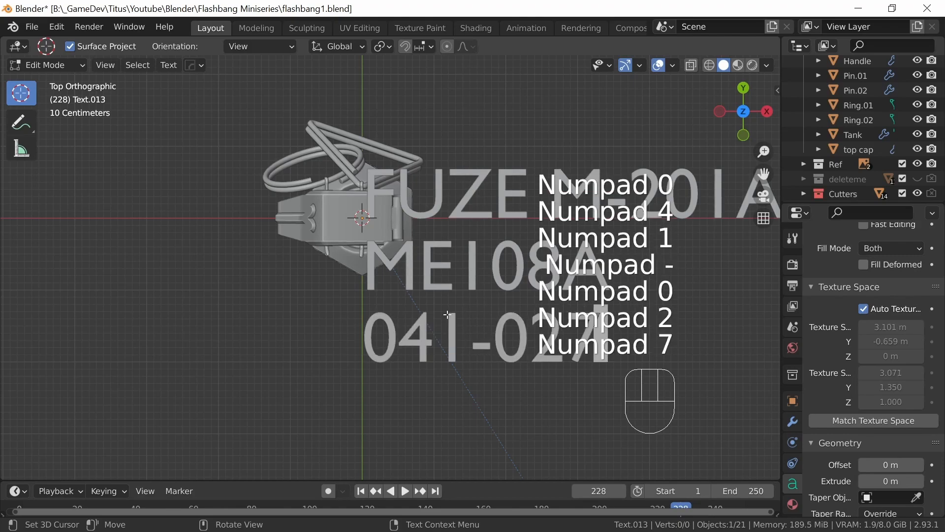
key("Tab")
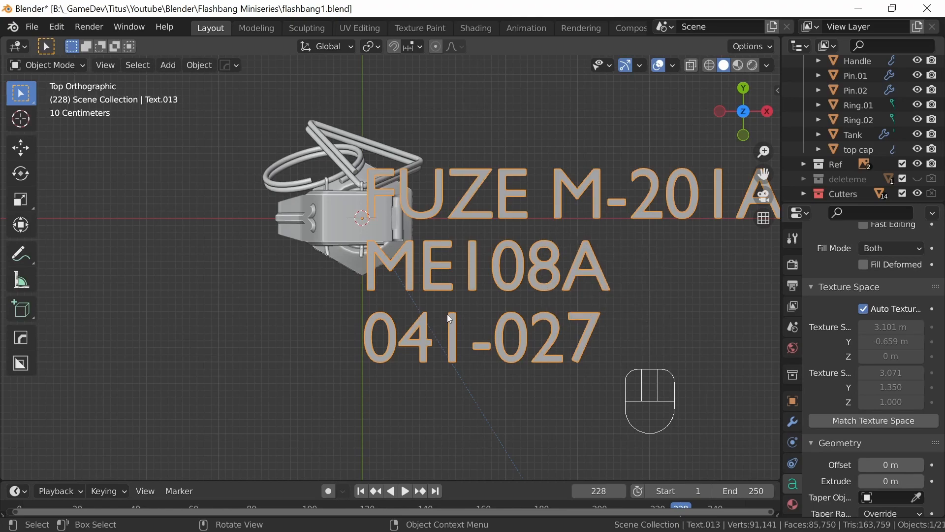
Step: Center the FUZE text's horizontal alignment and reduce its font size to 0.1
middle_click_drag(642, 350, 601, 342)
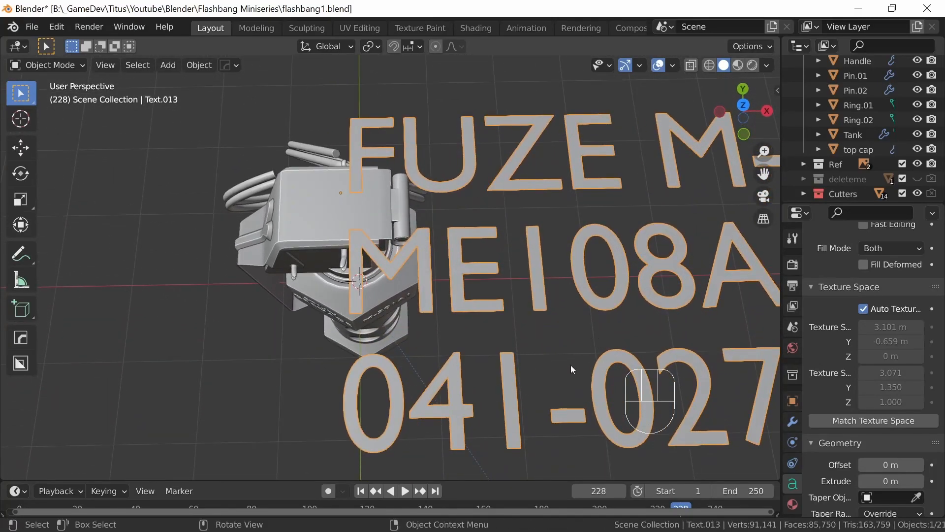
left_click_drag(942, 292, 940, 438)
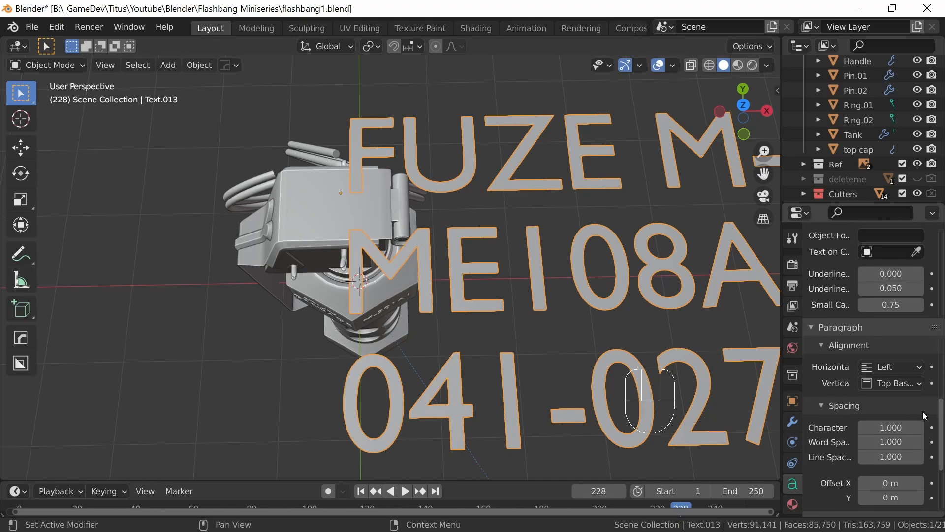
left_click(919, 369)
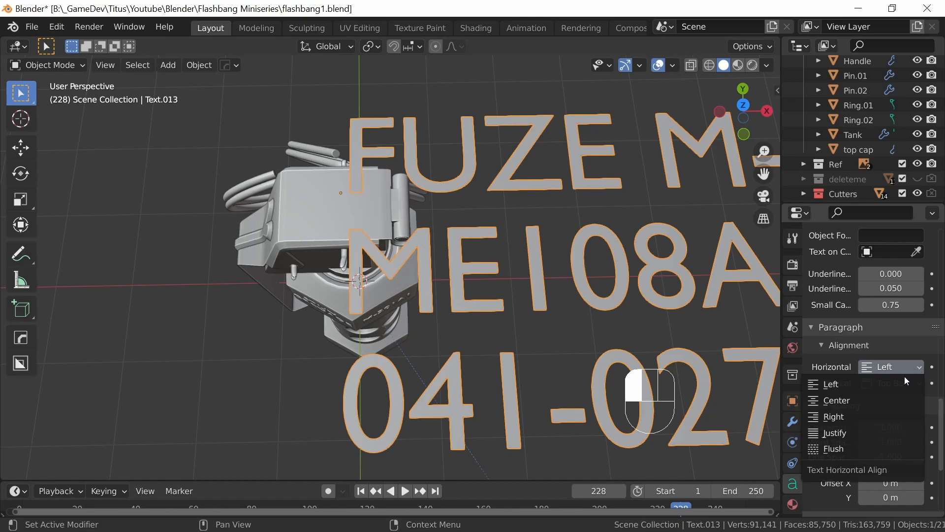
left_click(858, 397)
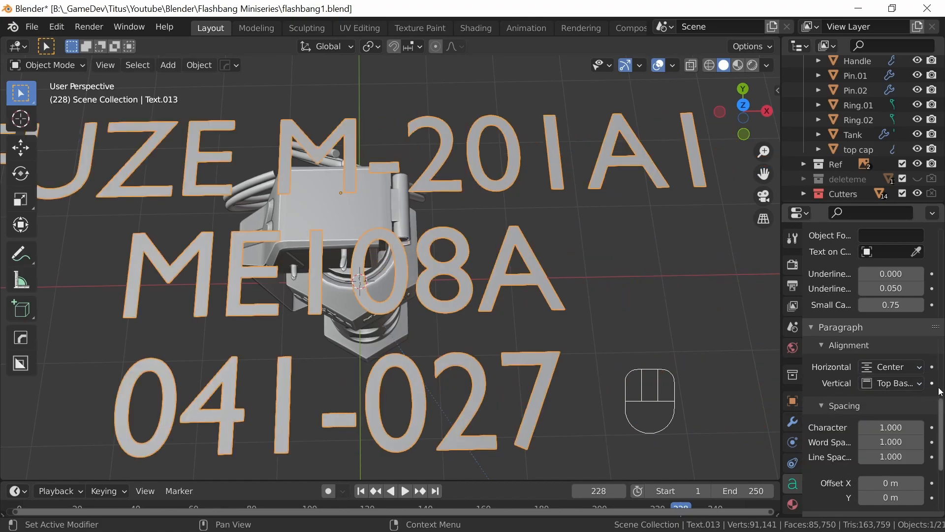
scroll(935, 394, "up", 6)
left_click(900, 367)
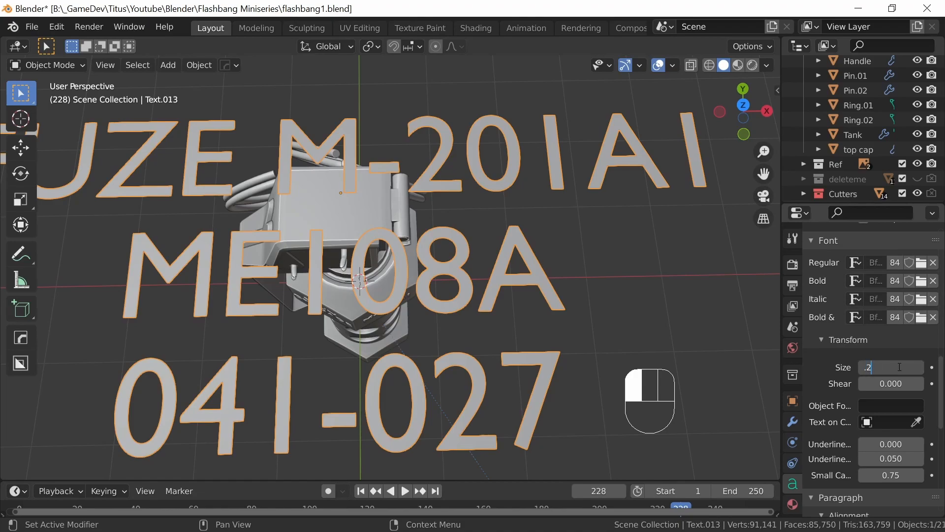
type(".2")
key("Return")
middle_click_drag(466, 311, 423, 294)
left_click(904, 372)
type(".1")
key("Return")
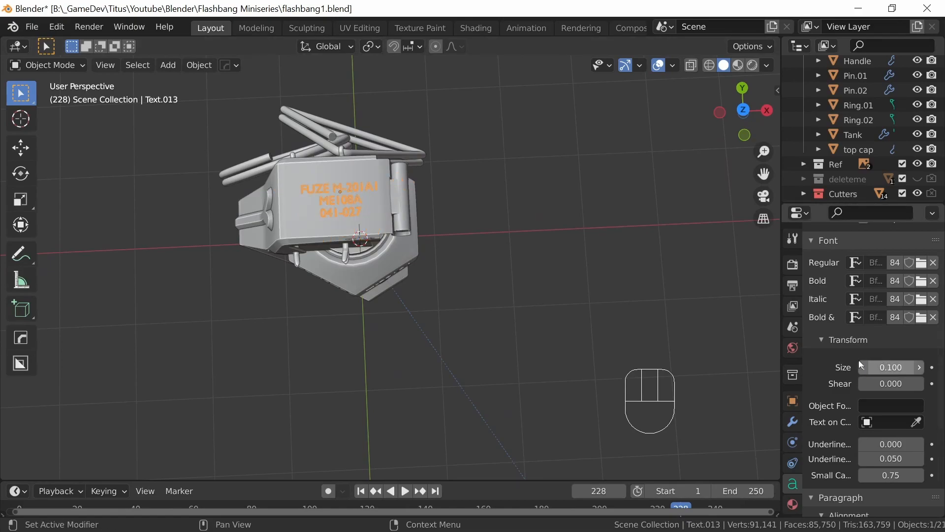
Step: In top view, move the FUZE text about -0.122 m in X and 0.083 m in Y onto the flat face above the fuze
middle_click_drag(392, 301, 481, 320, "ctrl")
key("KP_7")
middle_click_drag(454, 350, 486, 283, "ctrl")
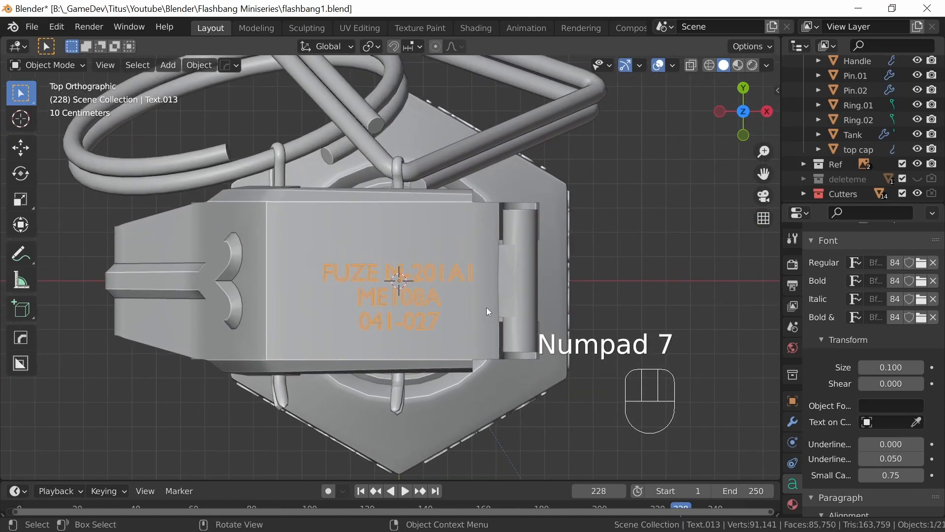
key("g")
left_click(458, 288)
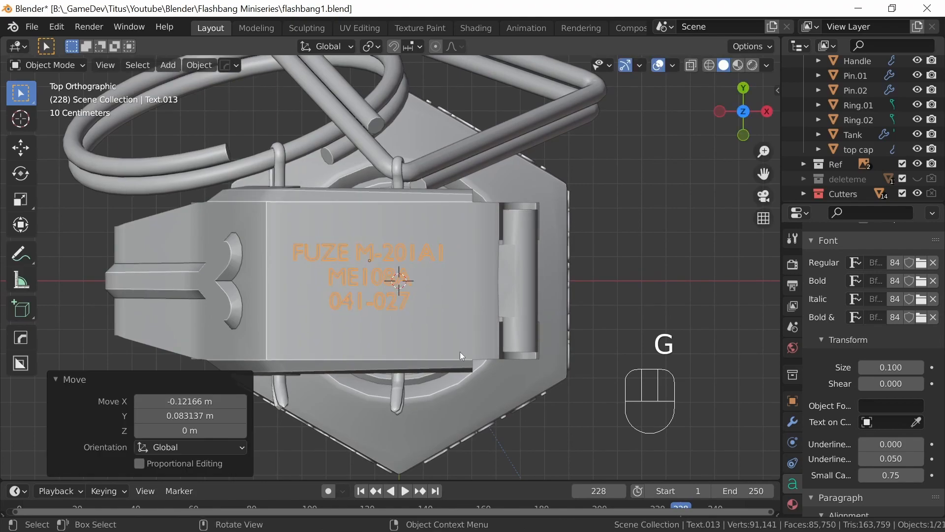
Step: Enlarge the FUZE text to a font size of 0.14 so it fits the flat face
double_click(908, 367)
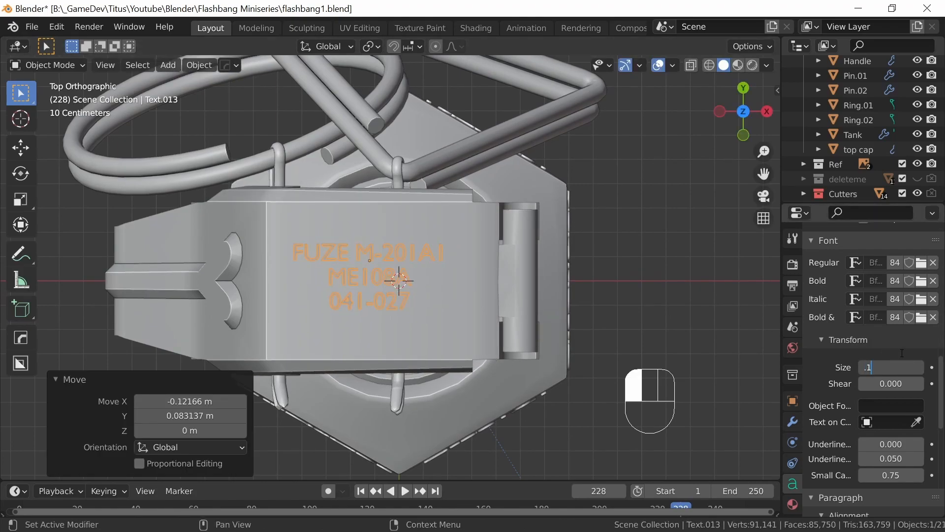
type(".15")
left_click(902, 352)
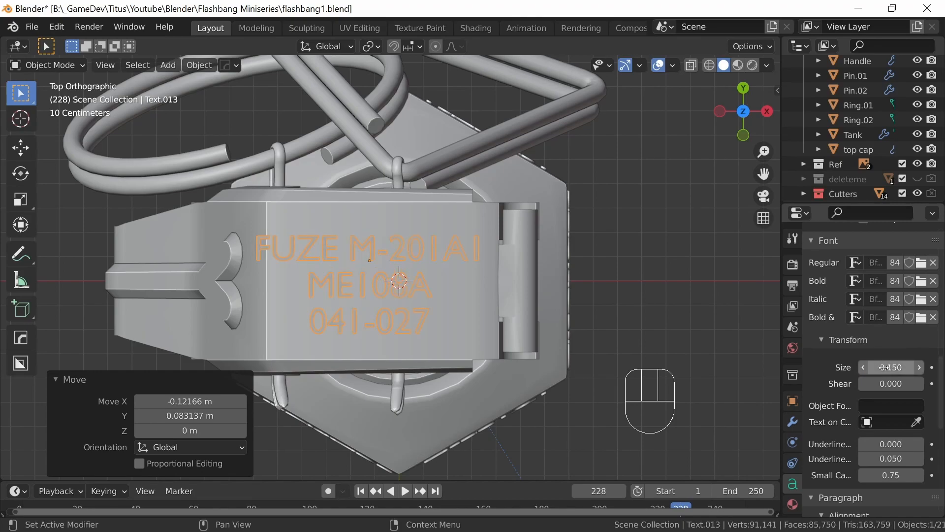
left_click(900, 367)
type(".14")
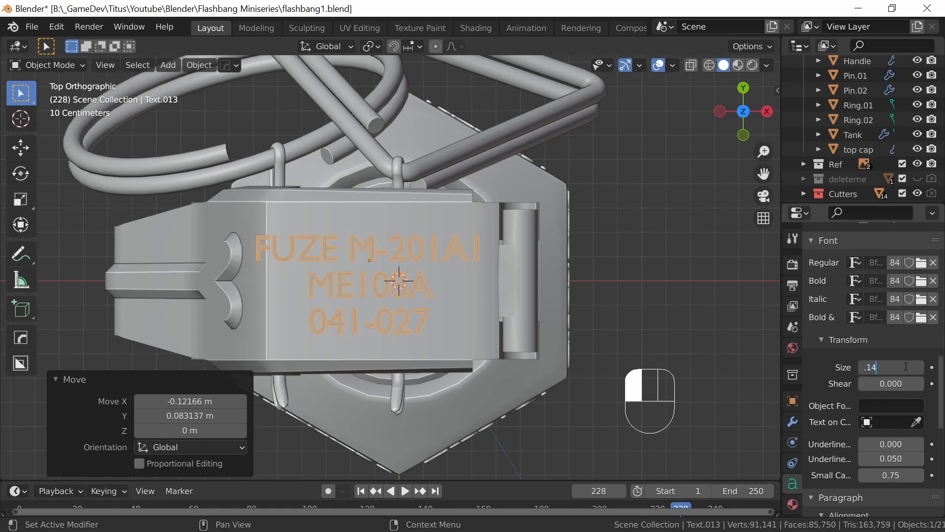
key("Return")
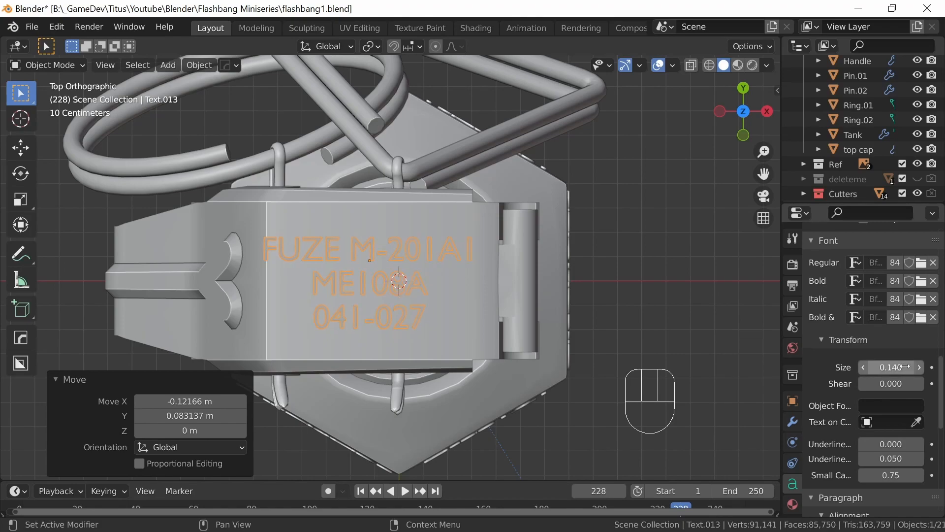
Step: Set the FUZE text's font size to 0.13
left_click(895, 365)
type("1")
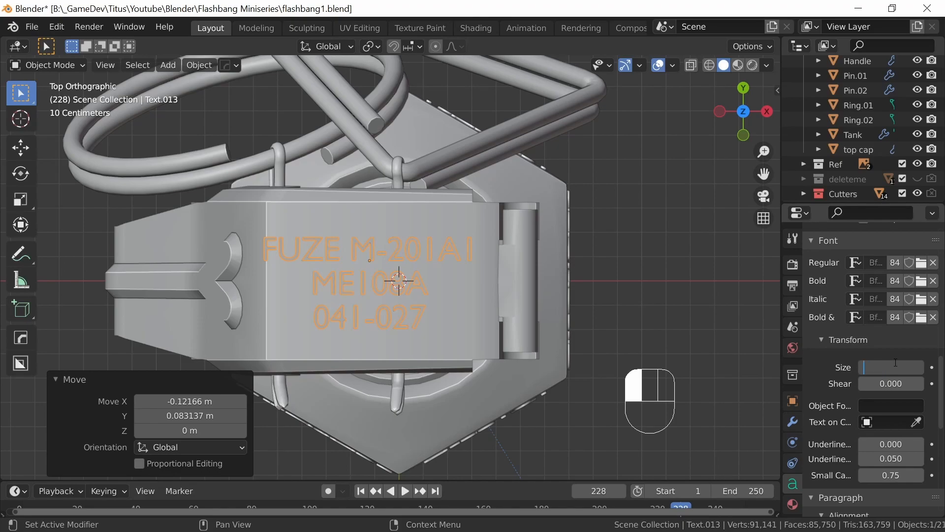
type("3")
key("Return")
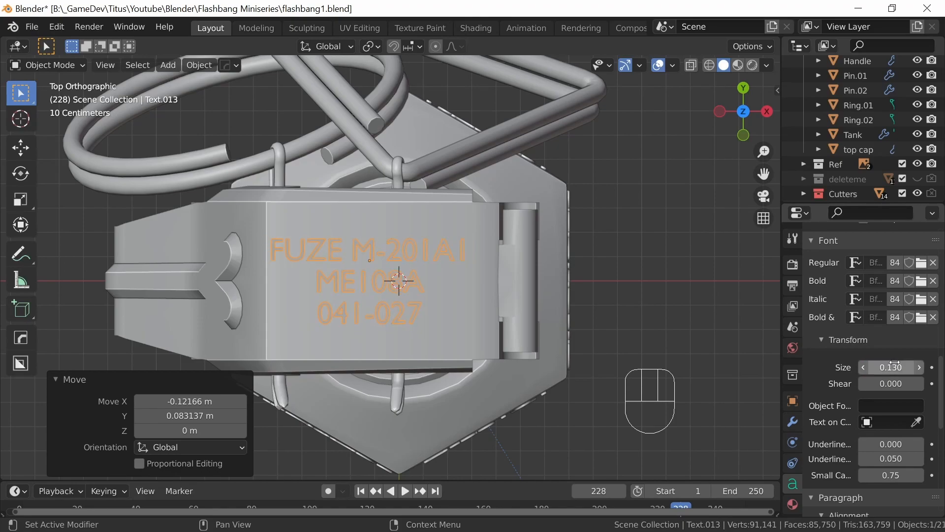
middle_click_drag(442, 353, 462, 361)
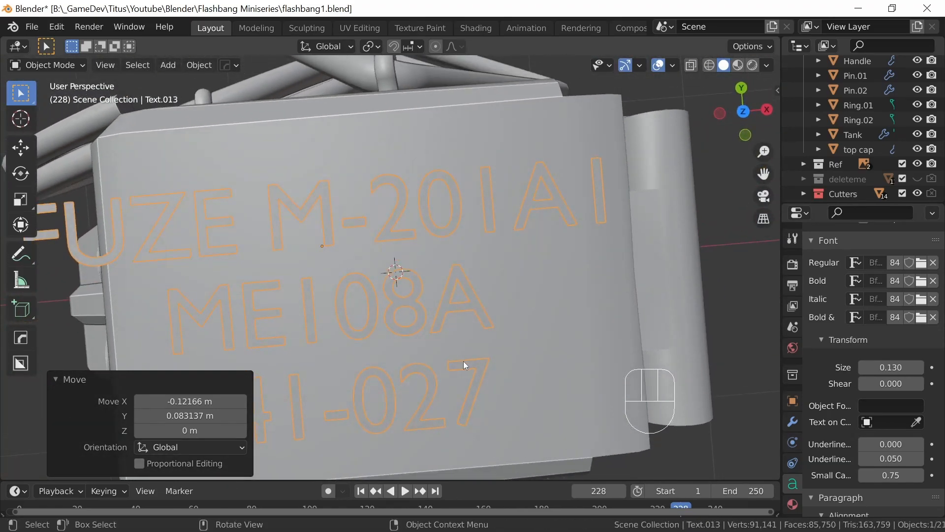
Step: In top view, scale the FUZE text uniformly to about 0.942
key("KP_7")
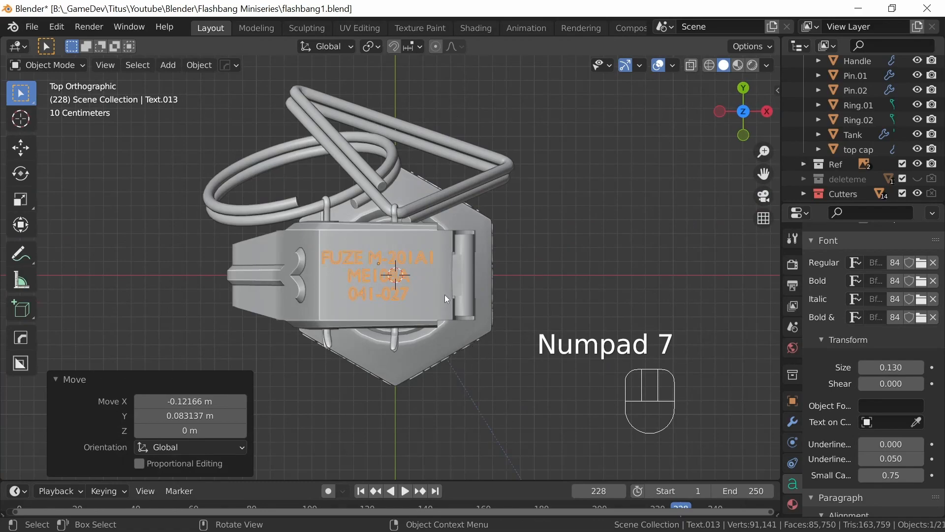
key("s")
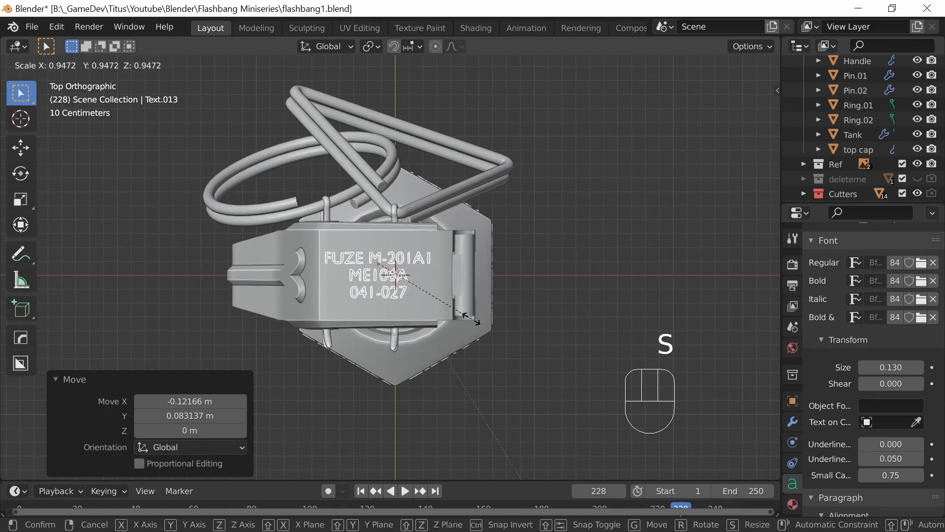
left_click(471, 320)
Step: Convert the FUZE text to a mesh and select all of its faces to examine the letters' topology
scroll(471, 320, "up", 5)
middle_click_drag(471, 320, 512, 294)
middle_click_drag(578, 271, 544, 280, "shift")
right_click(355, 238)
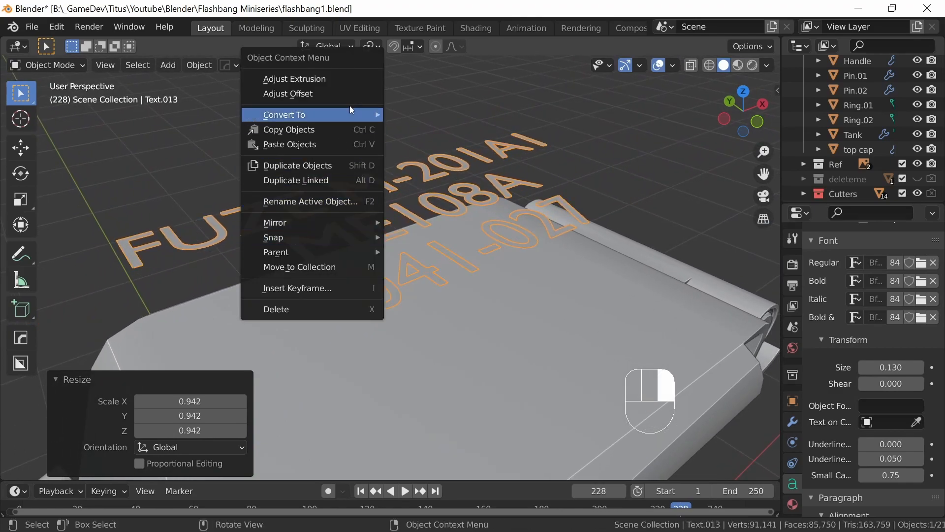
mouse_move(371, 109)
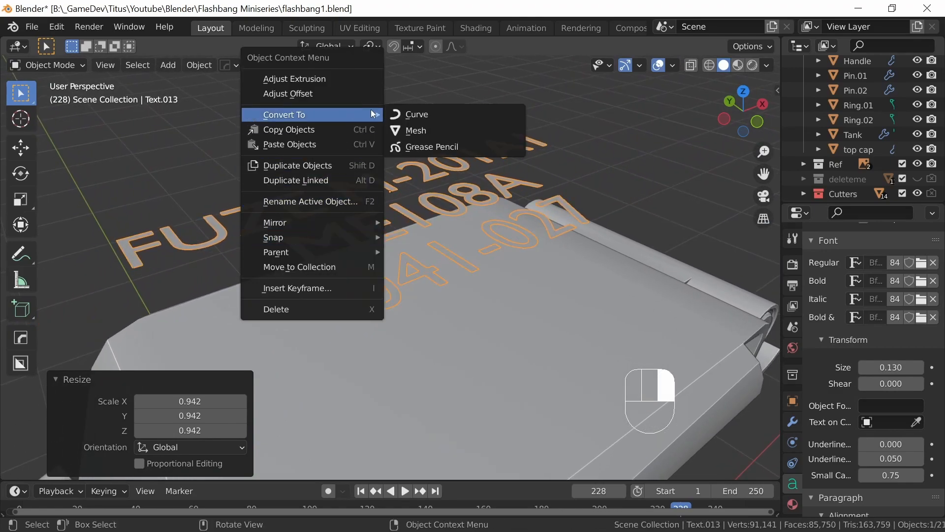
left_click(435, 131)
scroll(495, 252, "up", 3)
key("Tab")
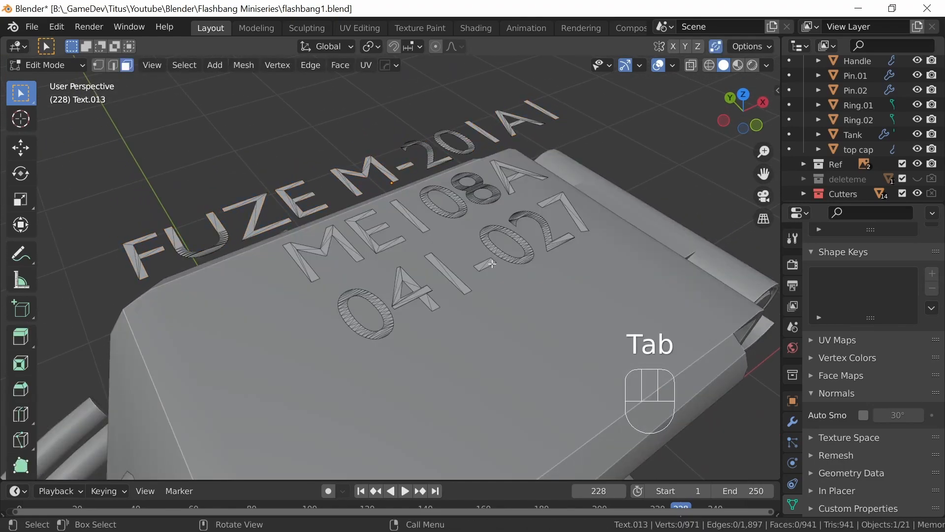
key("a")
middle_click_drag(500, 288, 482, 329)
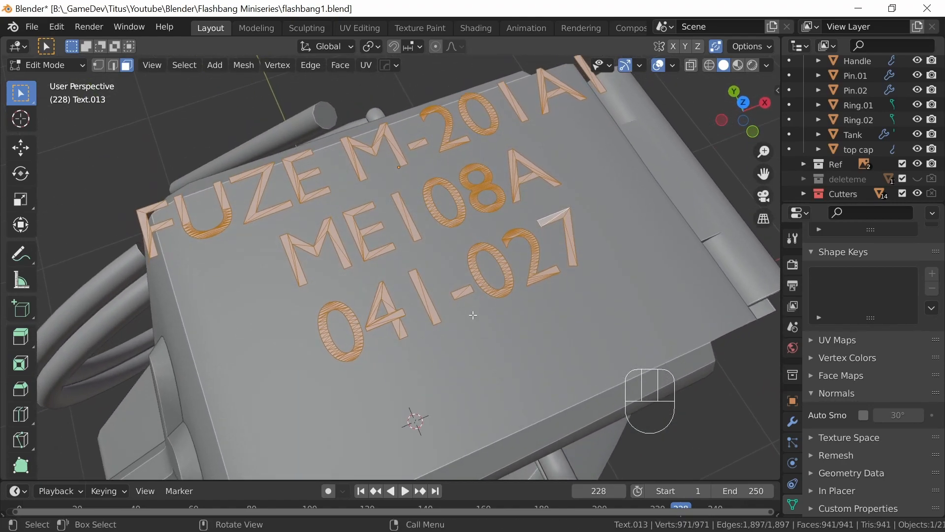
key("Tab")
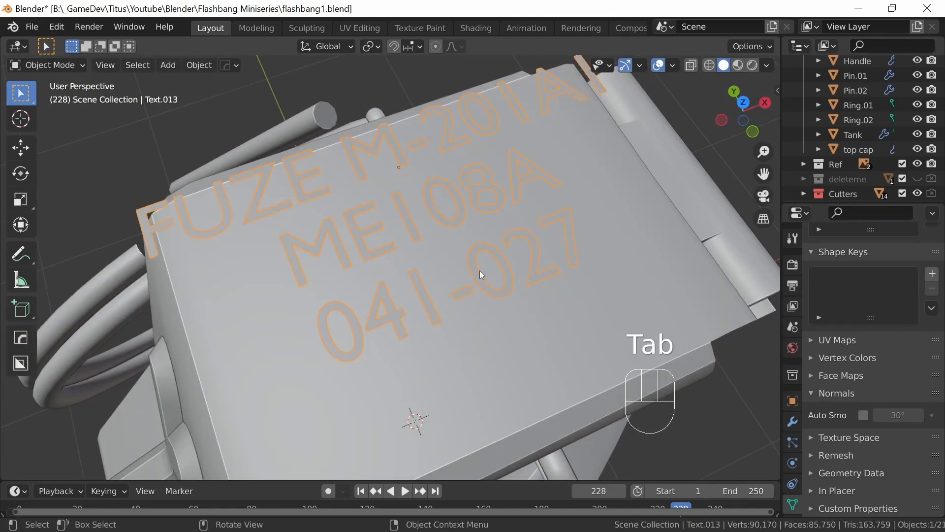
Step: Undo the FUZE text's conversion to a mesh so it is editable text again
key("ctrl")
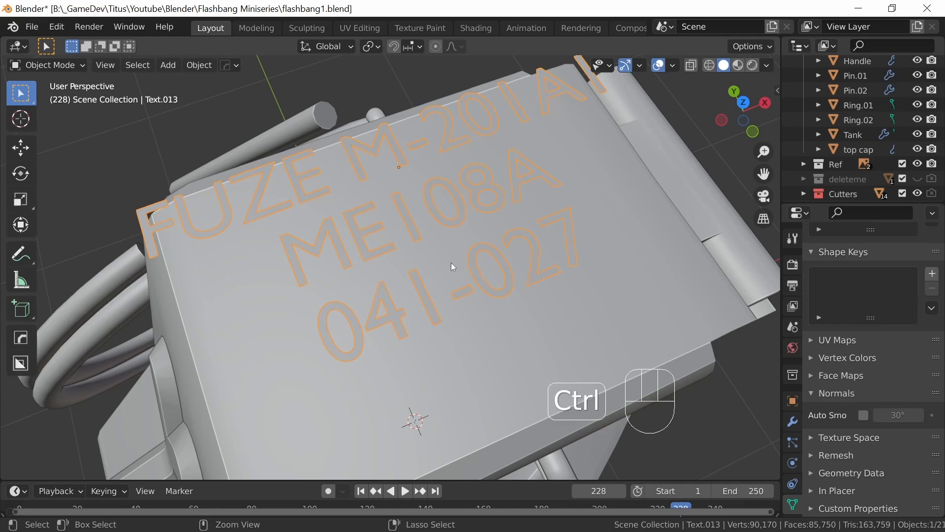
key("ctrl+z")
key("ctrl+z")
key("ctrl+z")
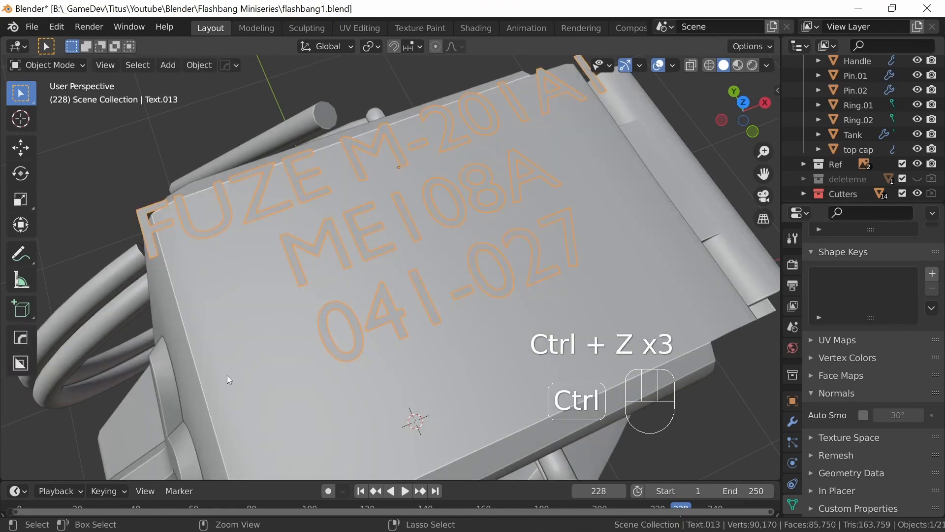
key("ctrl+z")
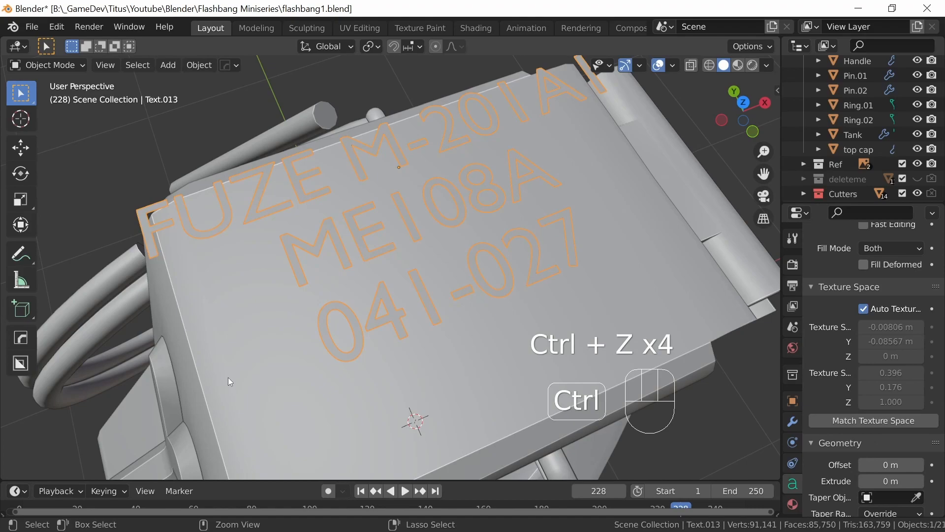
Step: Change the FUZE text's regular font to OctinPrisonRg-Regular
right_click(363, 240)
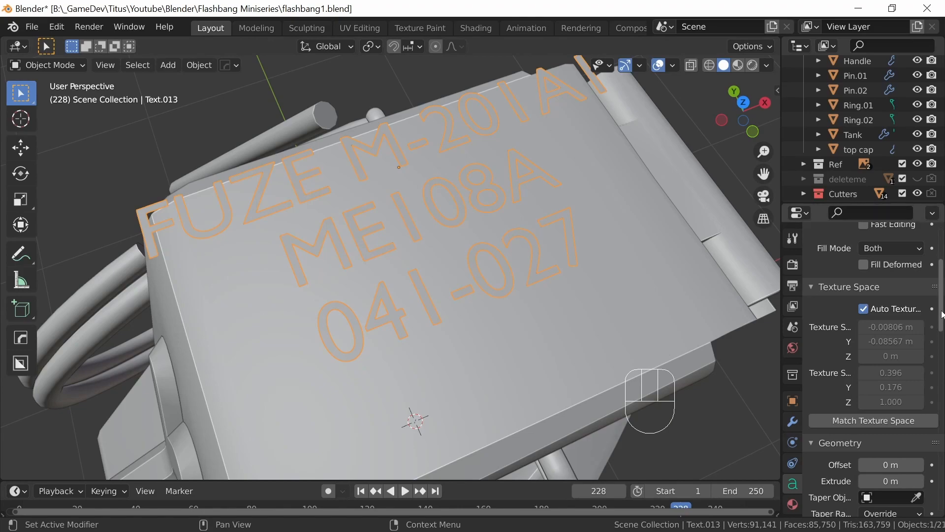
scroll(943, 315, "down", 10)
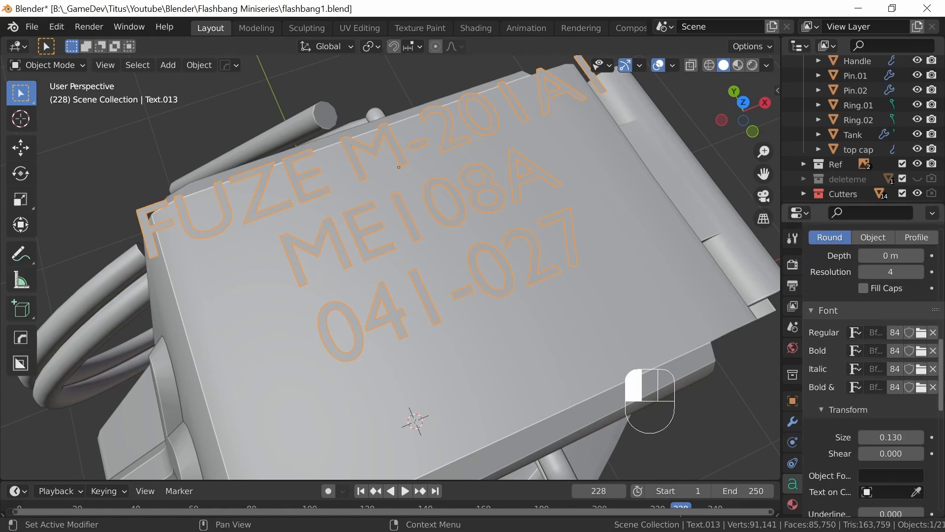
scroll(864, 310, "down", 1)
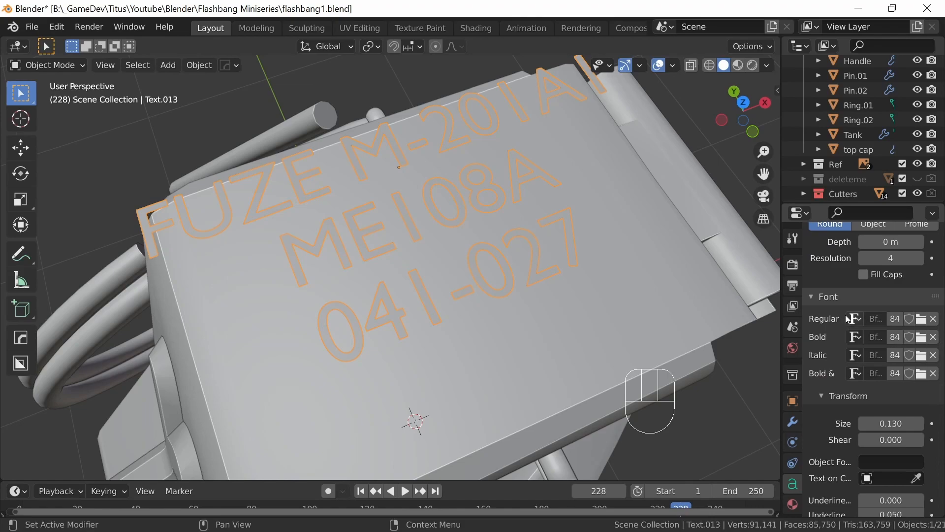
left_click(921, 320)
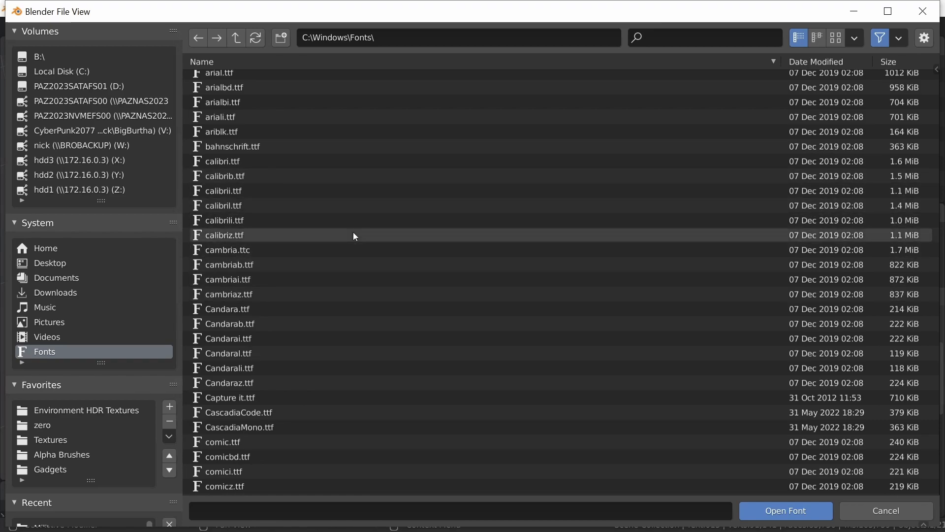
left_click(882, 510)
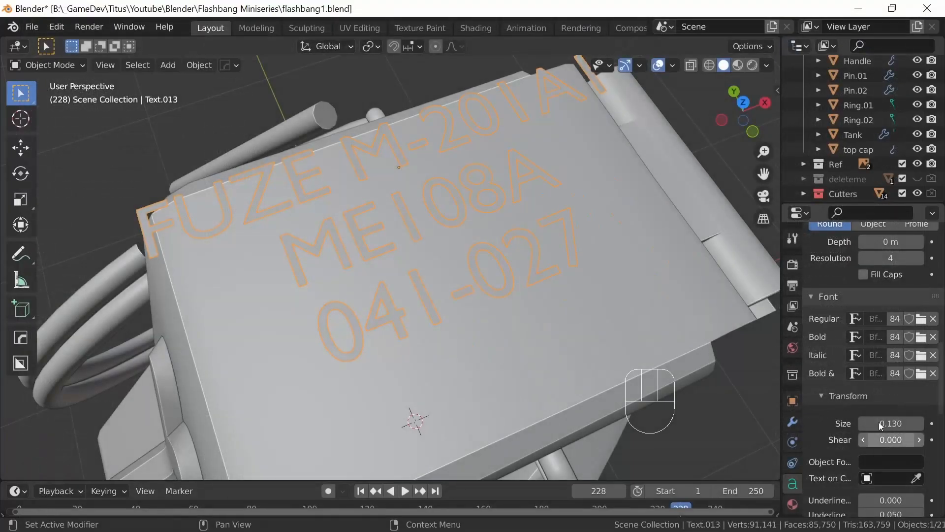
left_click(860, 318)
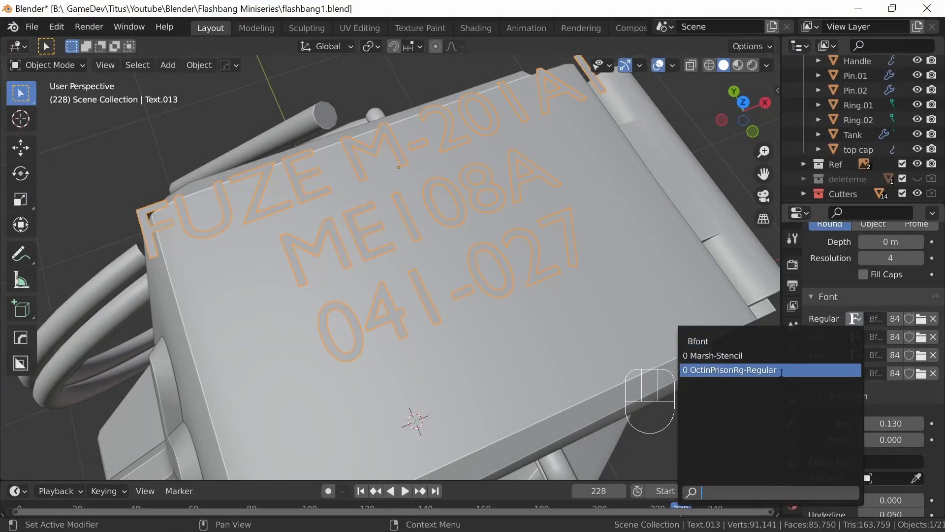
left_click(742, 371)
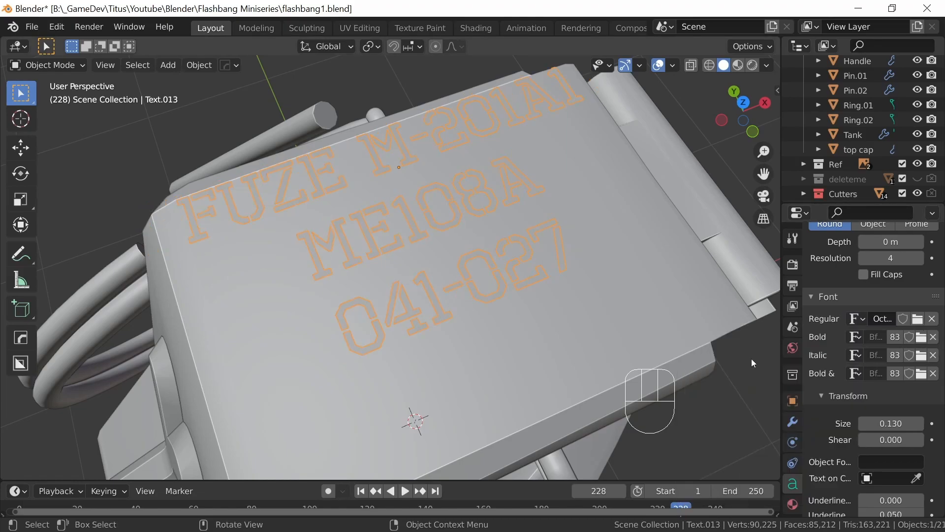
Step: Convert the FUZE text in its stencil font to a mesh and enter Edit Mode on it
middle_click_drag(530, 277, 378, 250)
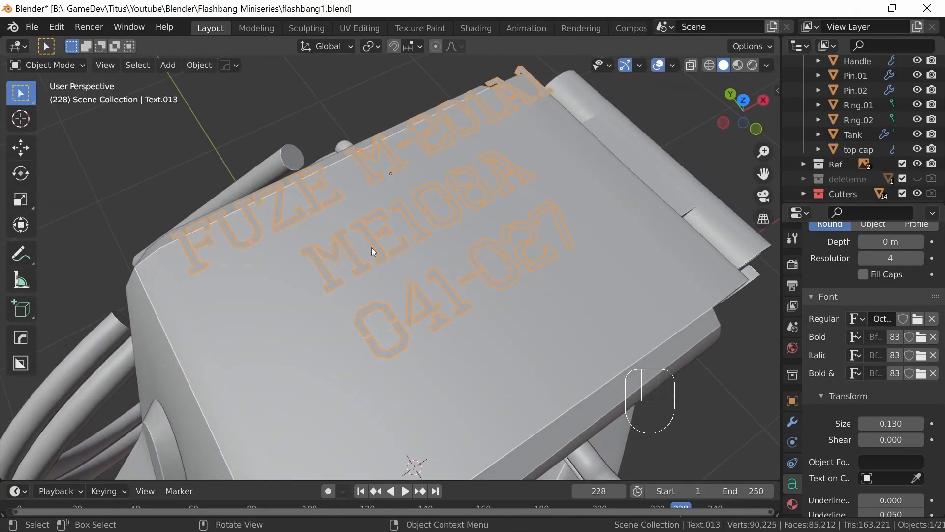
right_click_drag(347, 251, 421, 264)
key("Tab")
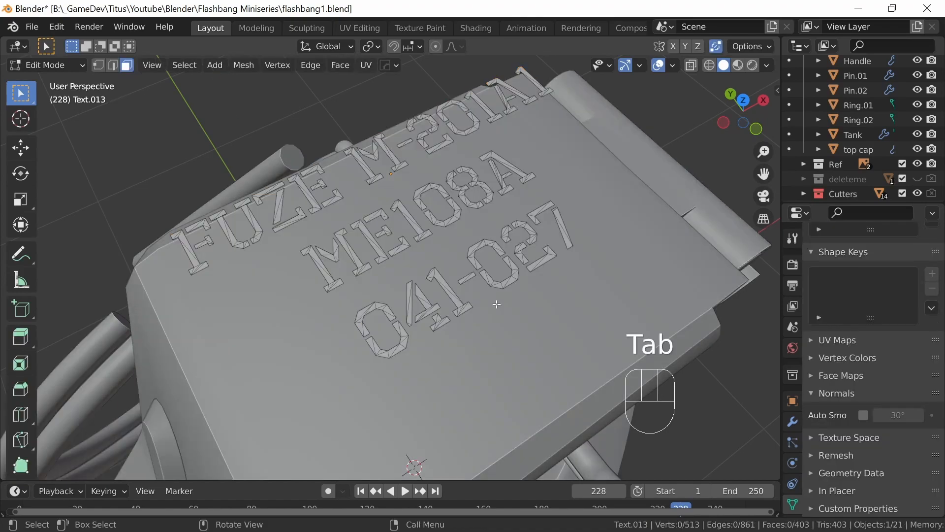
Step: Inset all letter faces with a thickness of about 0.0028 m and a depth of about -0.0037 m to form beveled lettering
key("a")
mouse_move(514, 257)
middle_mouse_down()
mouse_move(498, 328)
mouse_move(523, 261)
mouse_move(511, 262)
middle_mouse_up()
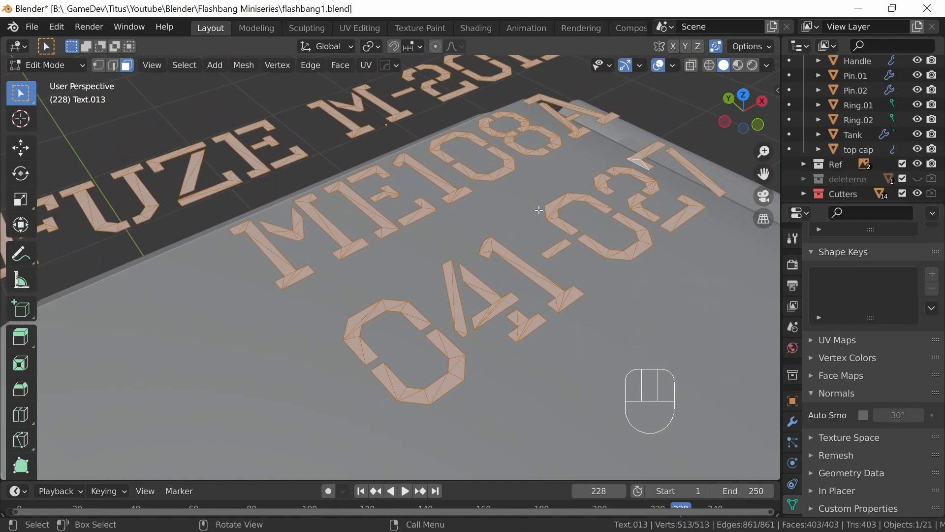
key("i")
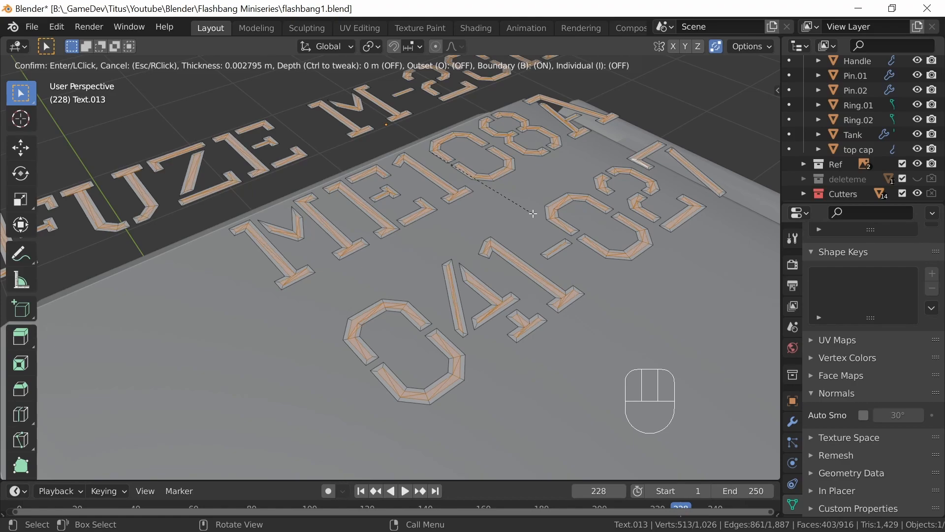
key("ctrl")
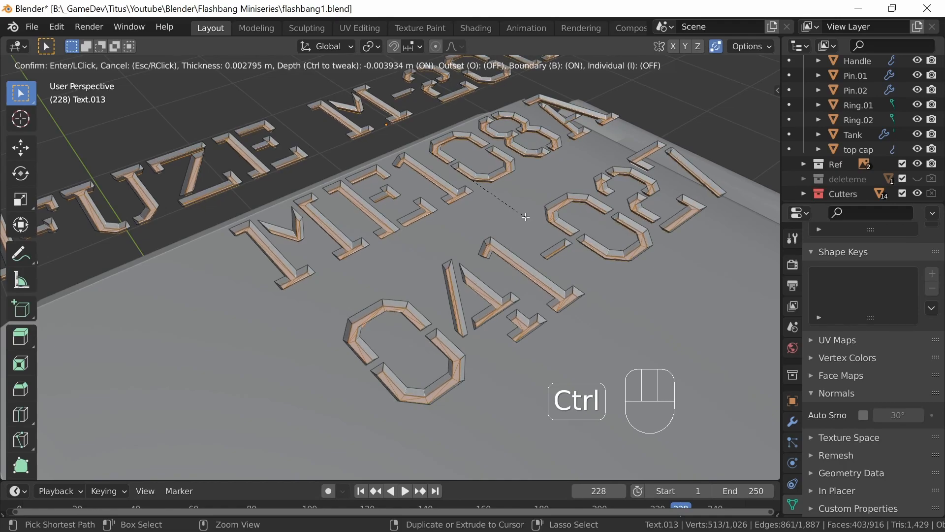
left_click(526, 217)
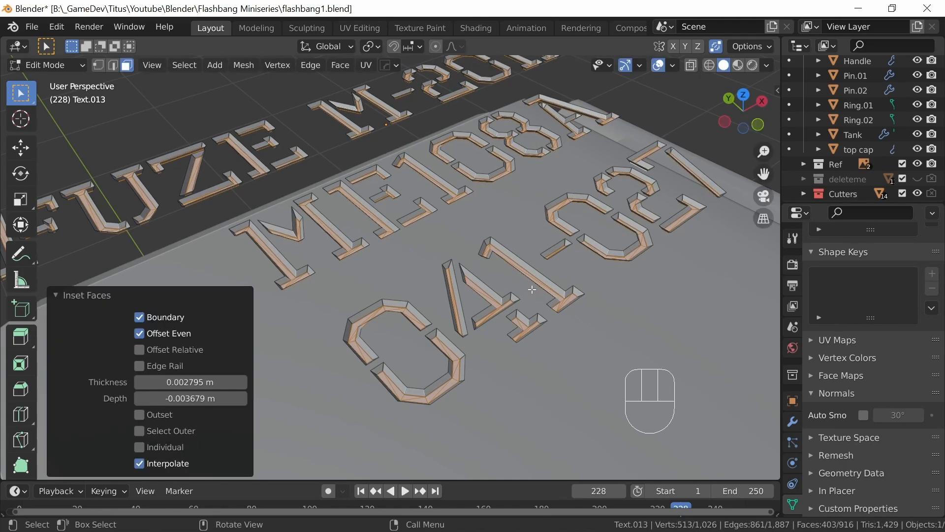
key("Tab")
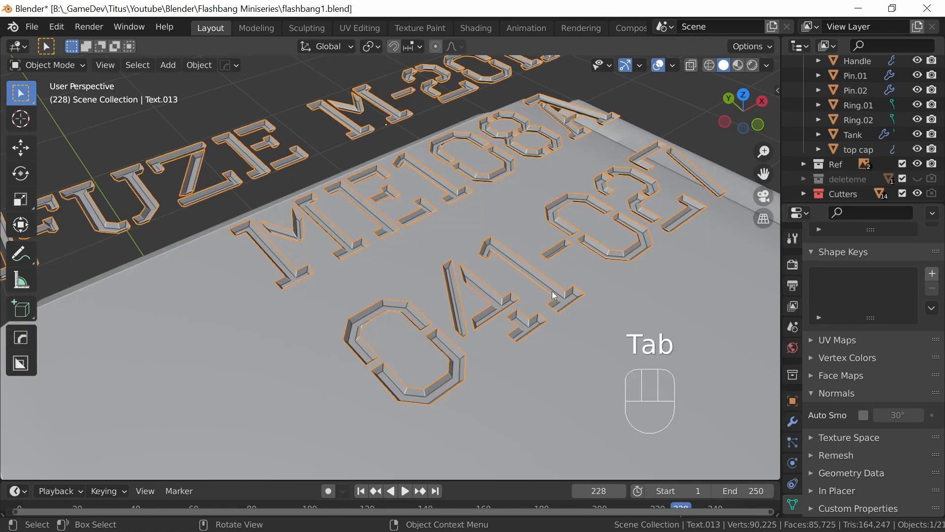
Step: Isolate the FUZE lettering, shade it smooth and enable Auto Smooth at 30°
key("KP_Divide")
middle_click_drag(462, 348, 366, 269, "ctrl")
right_click(361, 267)
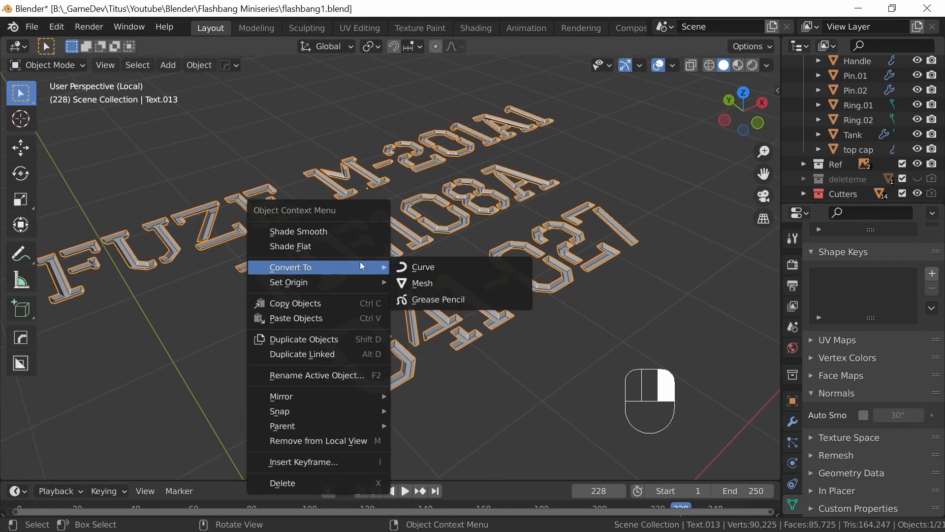
left_click(364, 232)
mouse_move(433, 292)
middle_mouse_down()
mouse_move(453, 388)
mouse_move(465, 397)
mouse_move(428, 188)
middle_mouse_up()
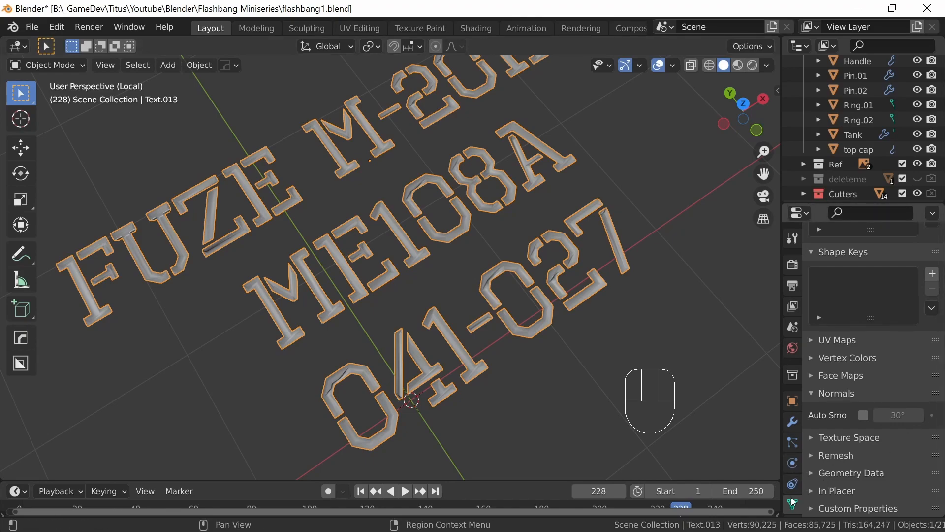
left_click(863, 415)
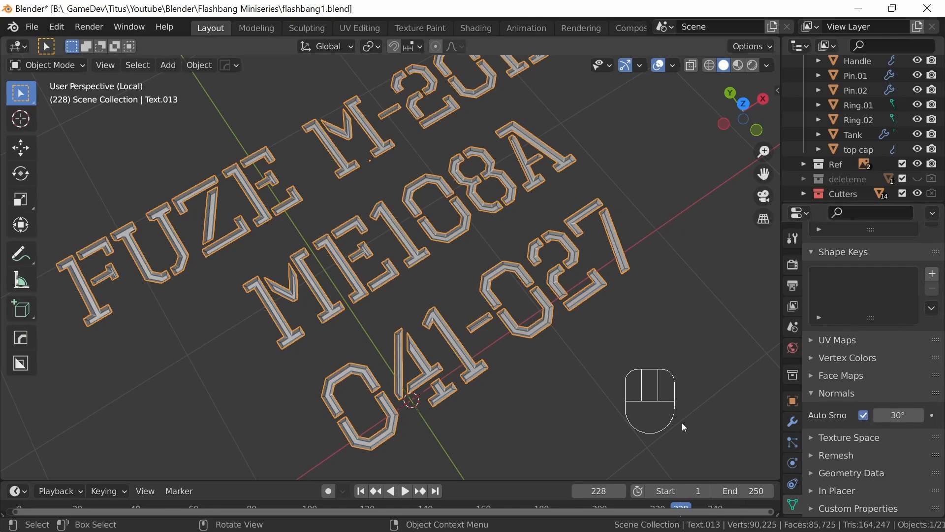
middle_click_drag(398, 343, 614, 334)
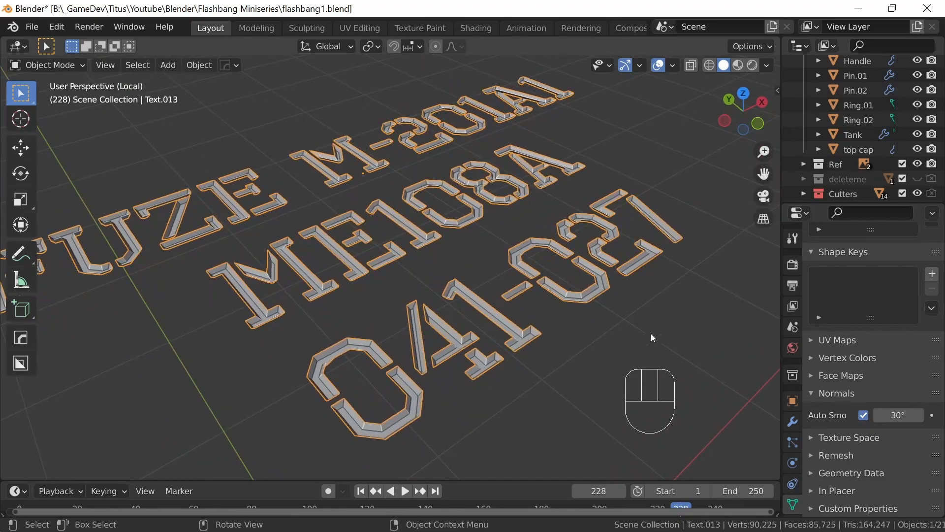
middle_click_drag(406, 323, 471, 264)
Step: Leave the isolated view and lower the FUZE lettering about 0.245 m along Z onto the fuze's top face
key("slash")
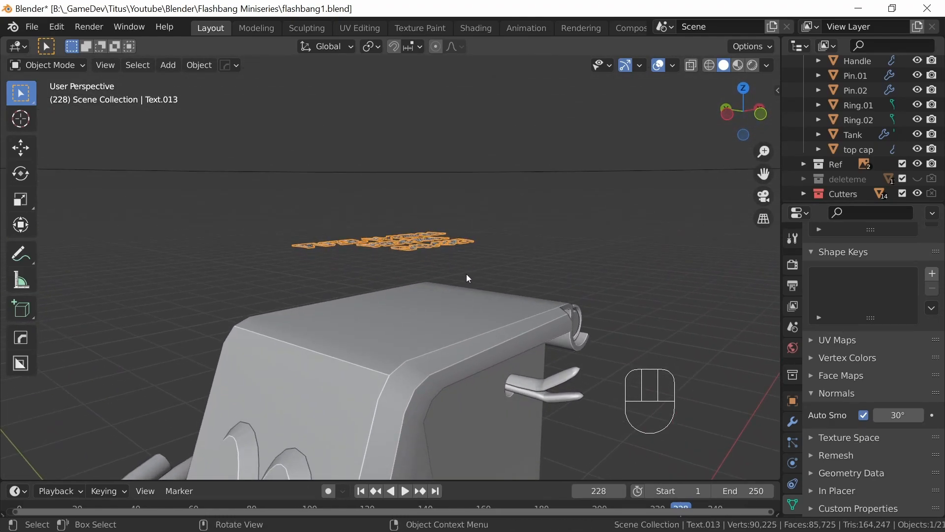
key("g")
key("z")
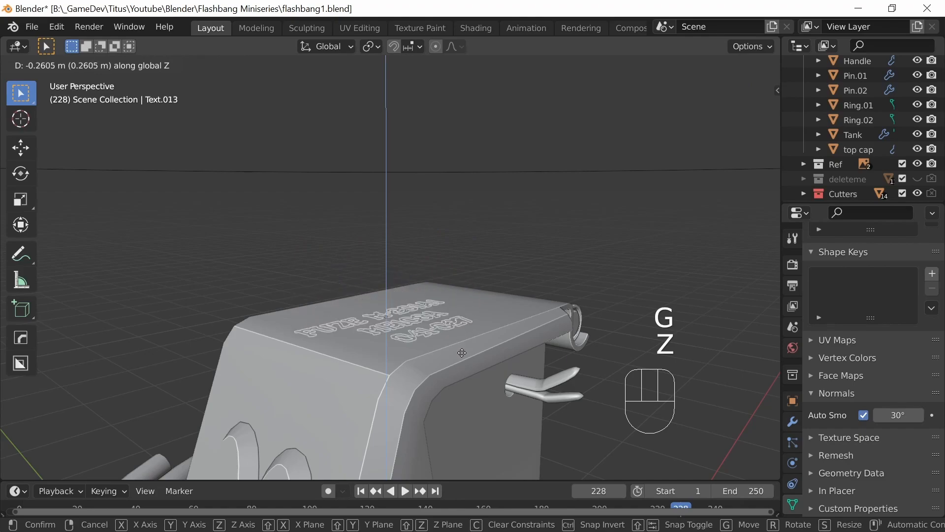
left_click(463, 349)
middle_click_drag(463, 347, 505, 282)
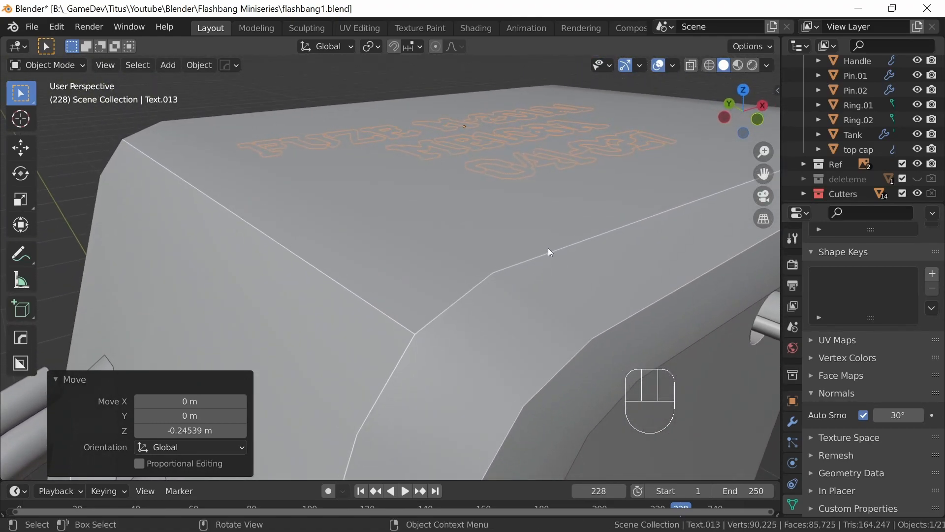
Step: Raise the FUZE lettering along Z by about 0.0088 m and by another 0.005 m so it stands out of the fuze's top face
key("g")
key("z")
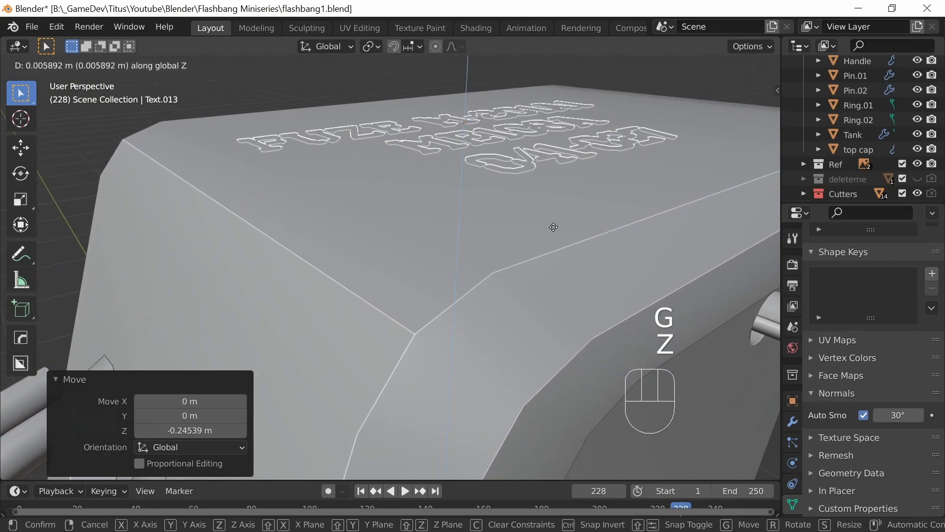
key("shift")
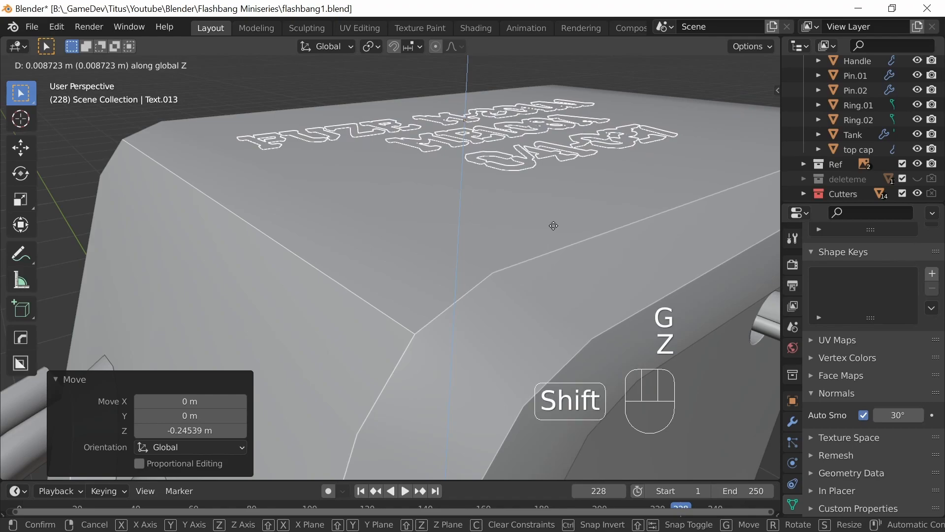
left_click(553, 226)
middle_click_drag(577, 232, 565, 205)
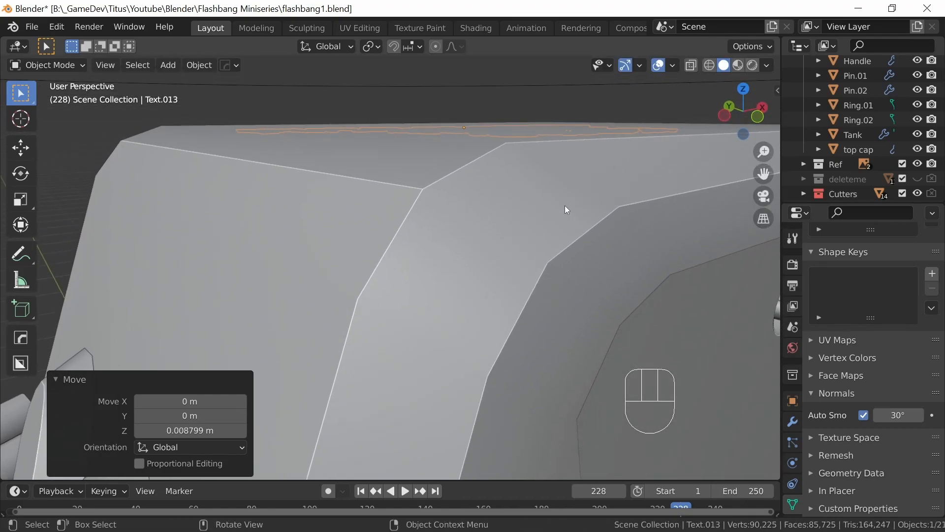
key("g")
key("z")
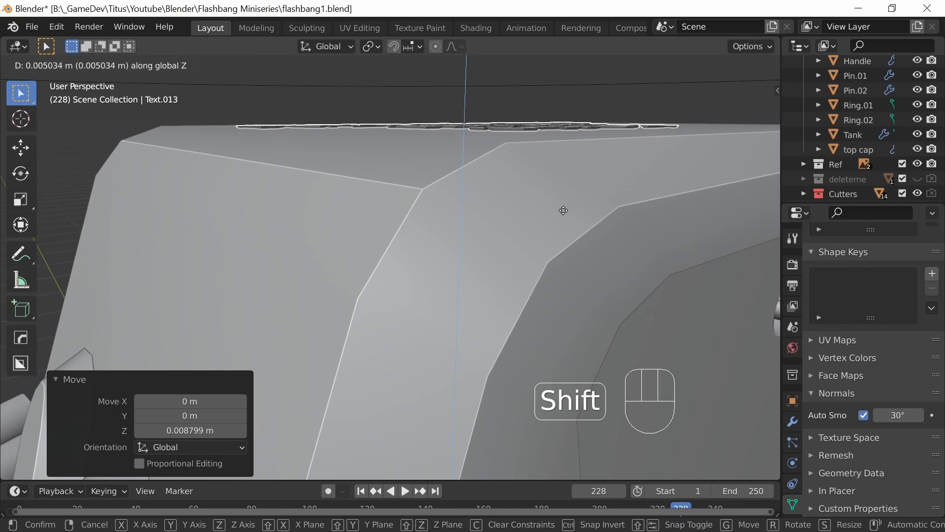
left_click(564, 211)
Step: Fine-tune the FUZE lettering's height up close, moving it about 0.00003 m along Z
middle_click_drag(566, 211, 477, 235)
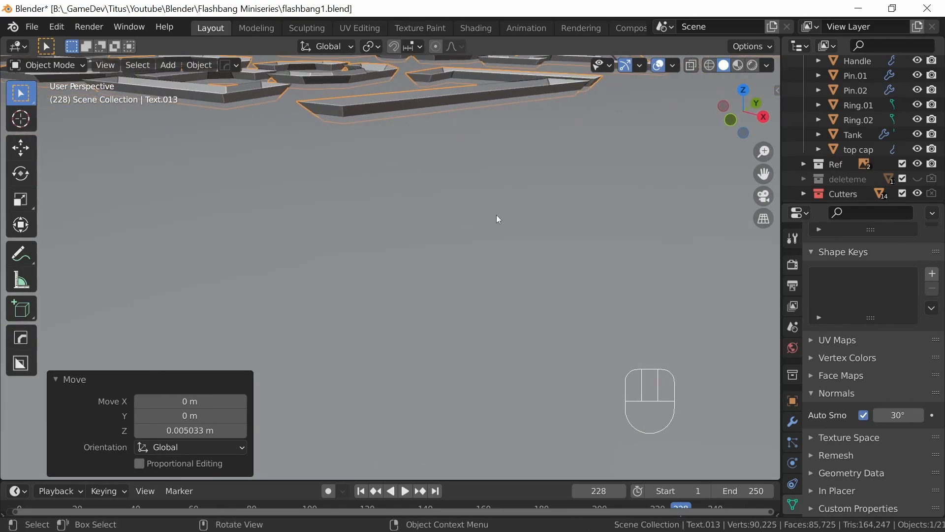
key("g")
key("z")
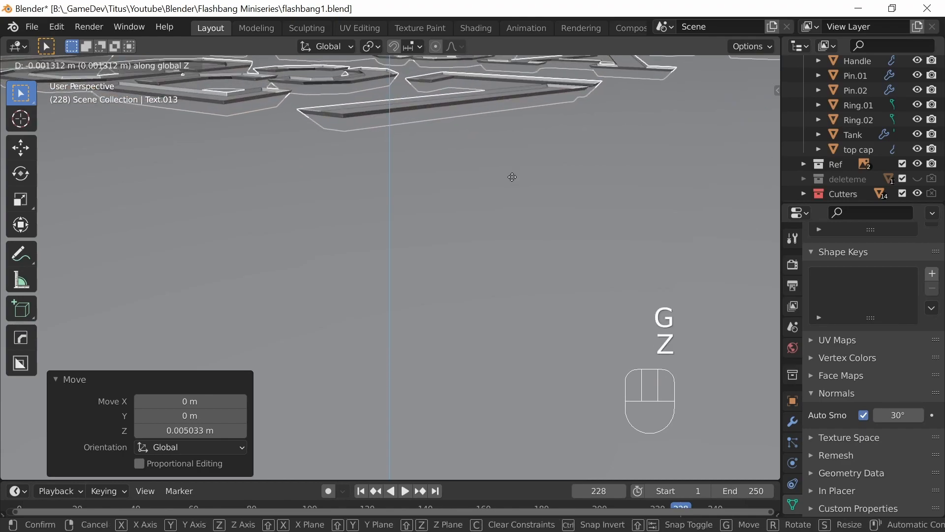
key("shift")
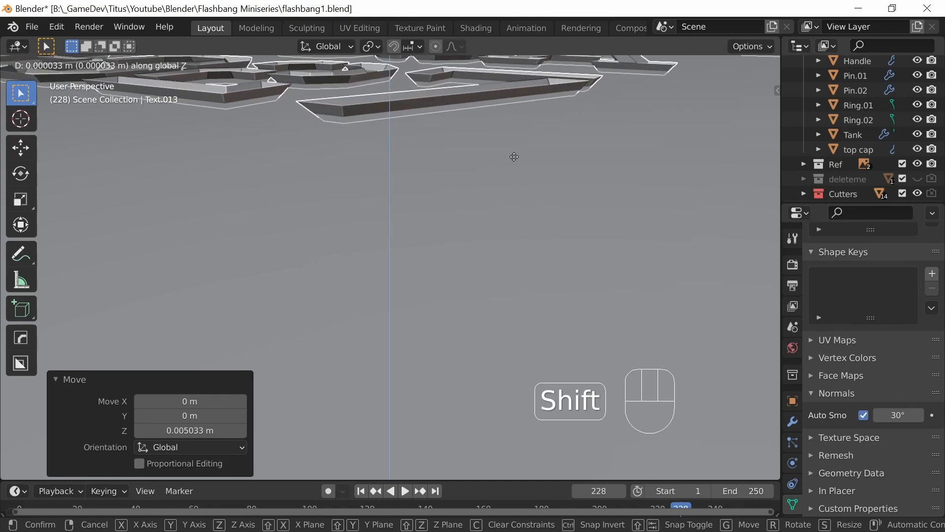
left_click(514, 158)
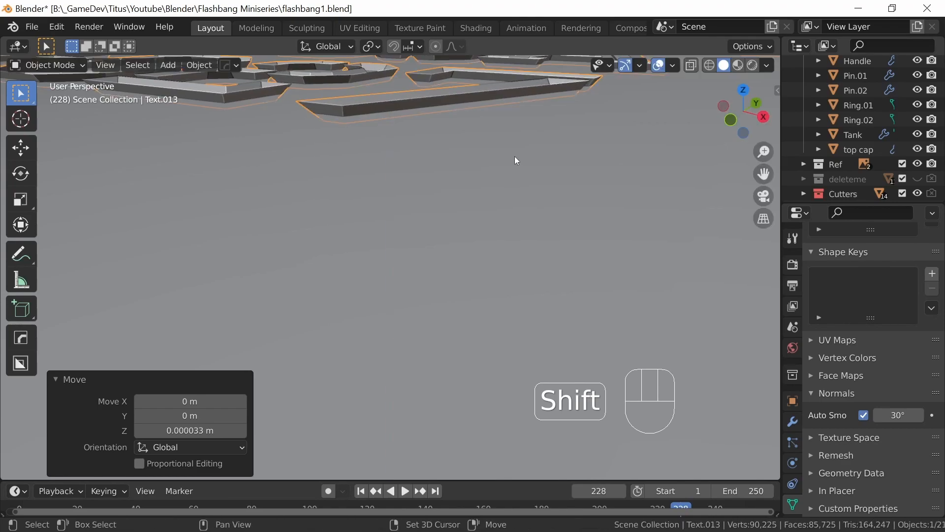
Step: Deselect the FUZE lettering and examine the markings on the fuze top and hexagonal caps from several sides
middle_click_drag(475, 211, 501, 302)
left_click(542, 261)
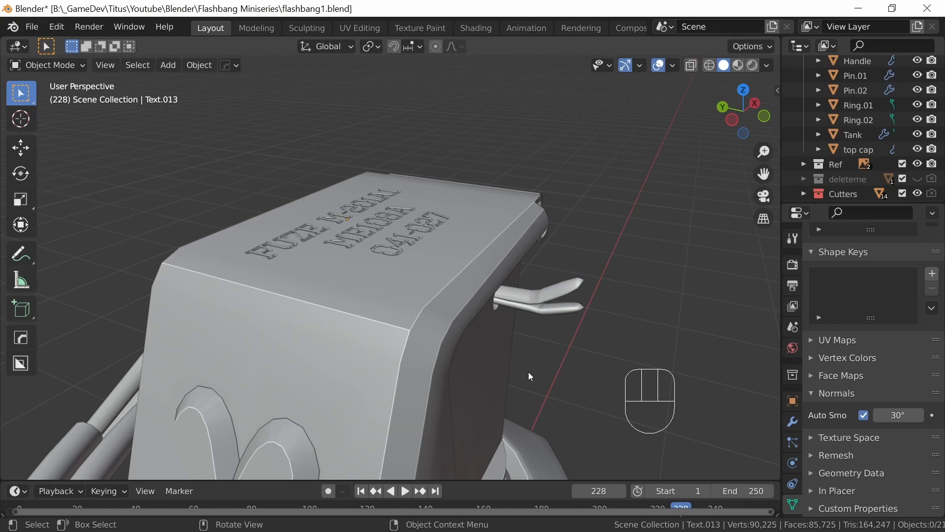
middle_click_drag(527, 369, 489, 321)
middle_click_drag(558, 331, 522, 330)
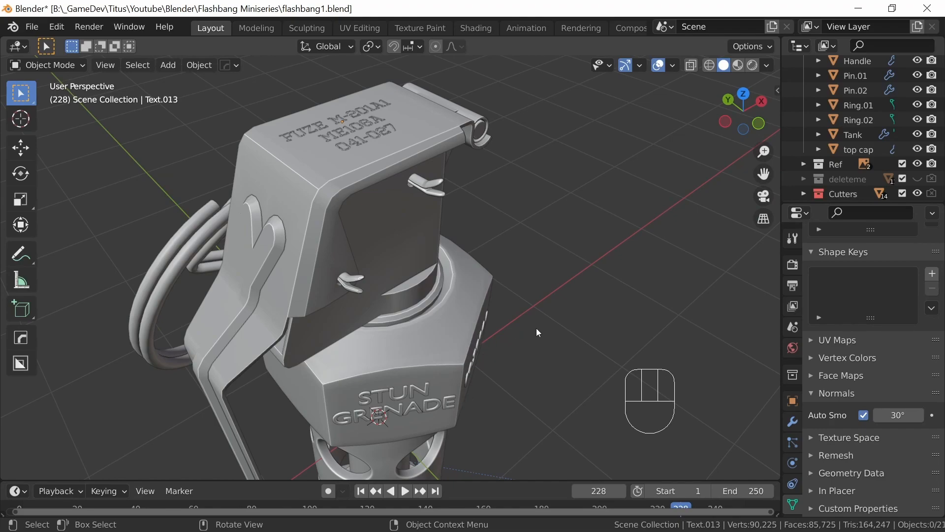
middle_click_drag(568, 315, 478, 345)
mouse_move(478, 346)
middle_mouse_down("shift")
mouse_move(474, 307)
mouse_move(460, 346)
middle_mouse_up("shift")
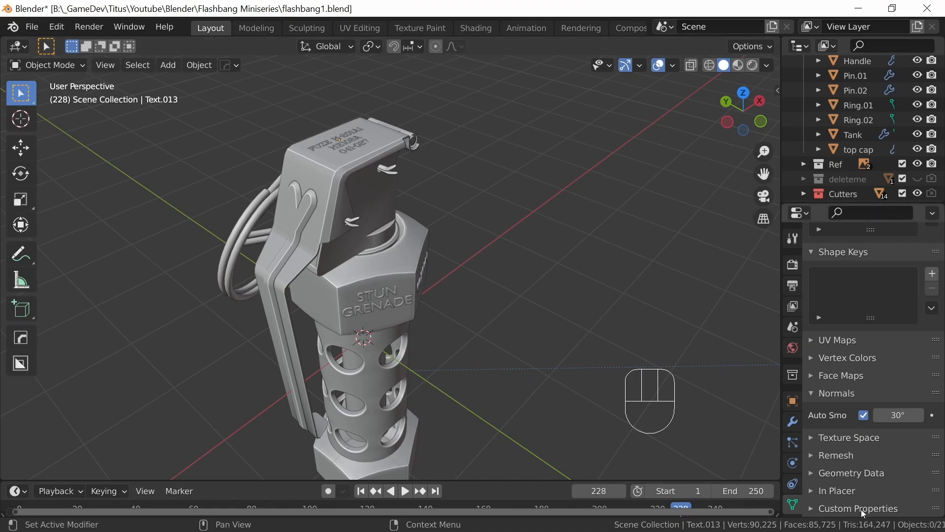
middle_click_drag(530, 296, 458, 349)
middle_click_drag(407, 280, 456, 314)
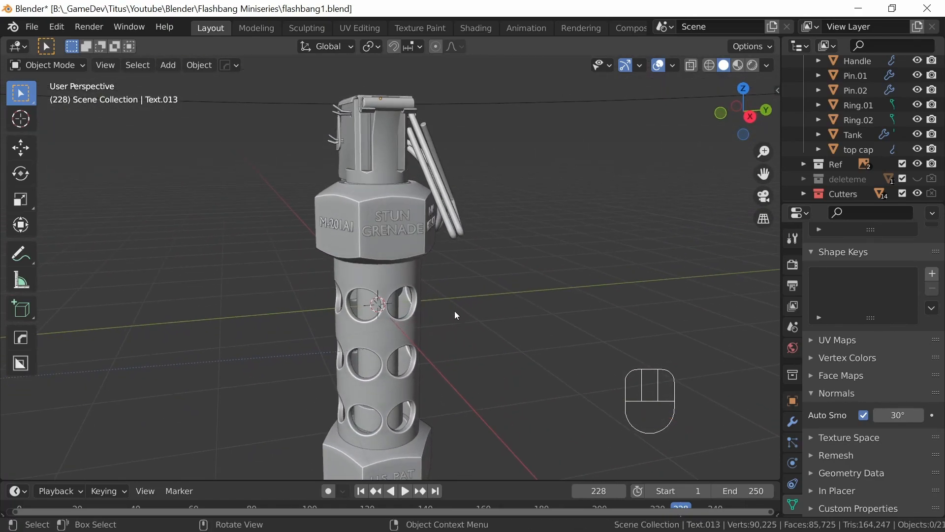
Step: Set the viewport lighting to MatCap with the two-tone grey sphere and view the playing animation through the camera
left_click(768, 67)
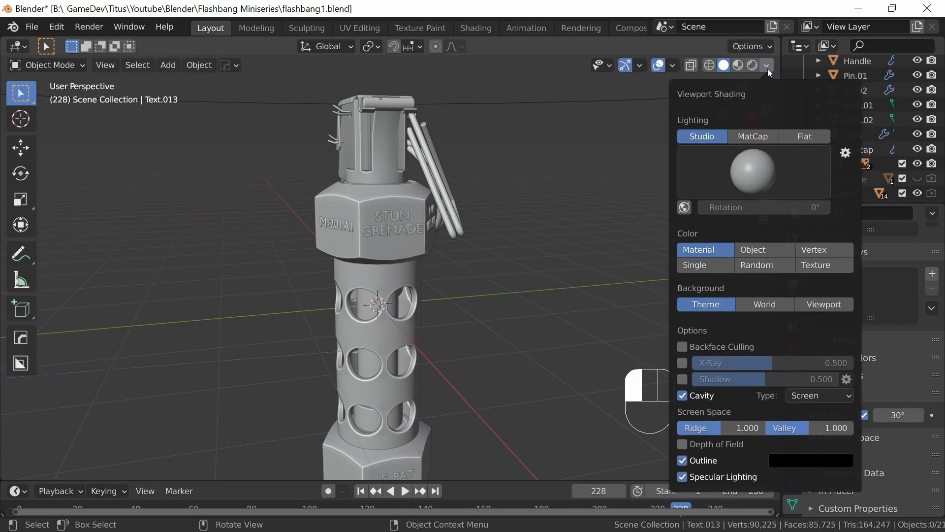
left_click(756, 136)
left_click(770, 166)
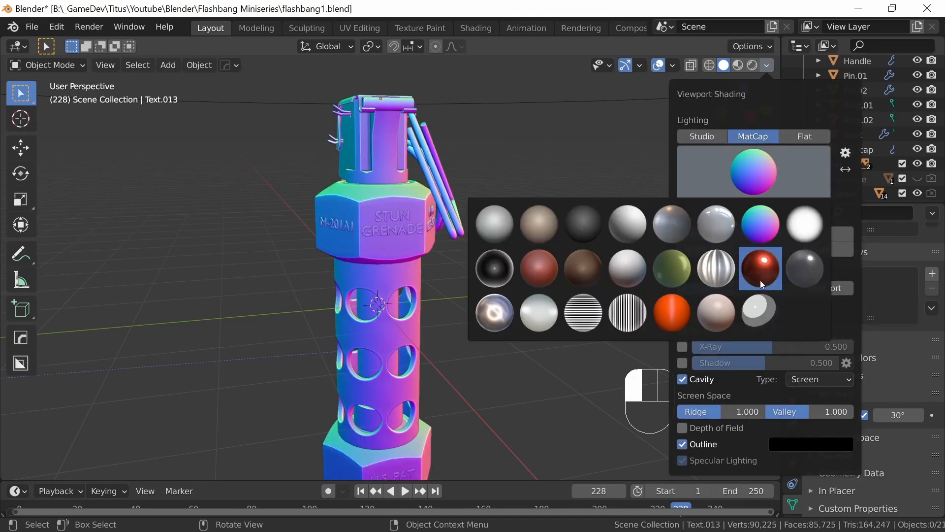
left_click(761, 309)
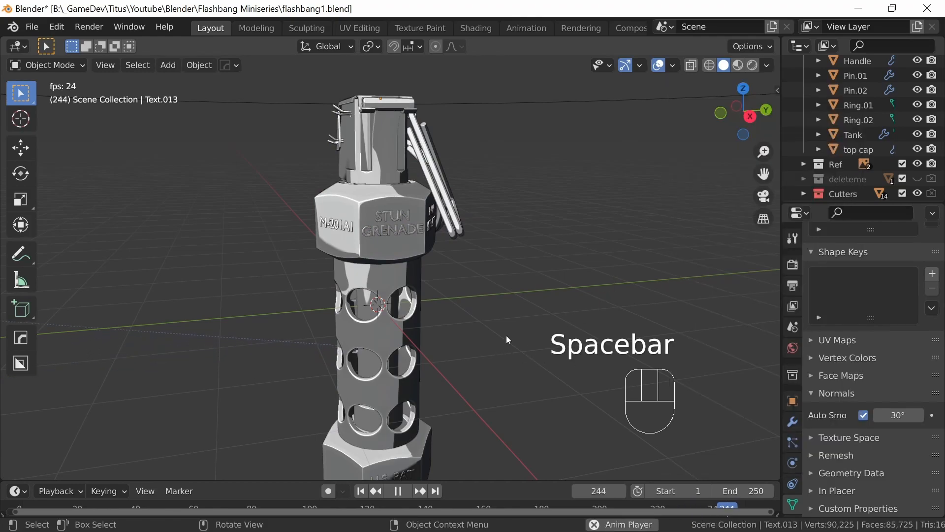
key("KP_0")
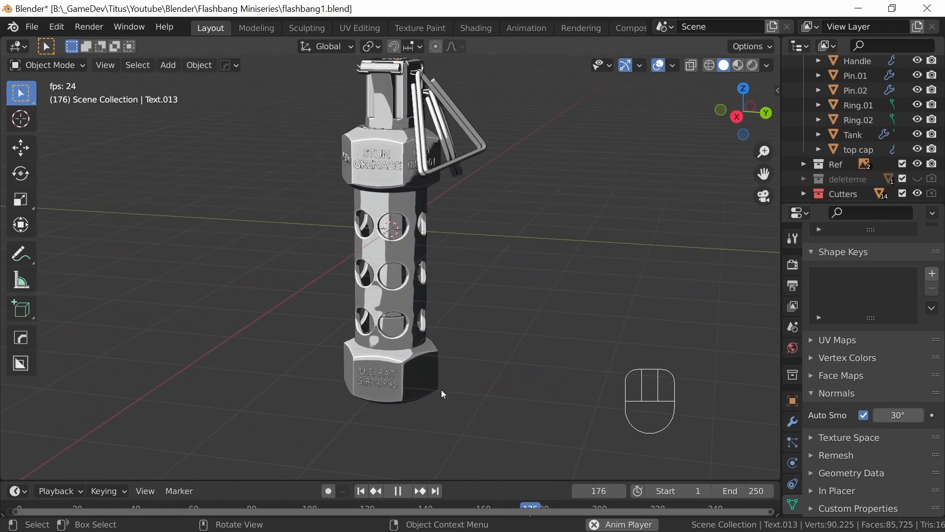
Step: Try the glossy red and pale pink matcaps on the grenade during animation playback
left_click(767, 65)
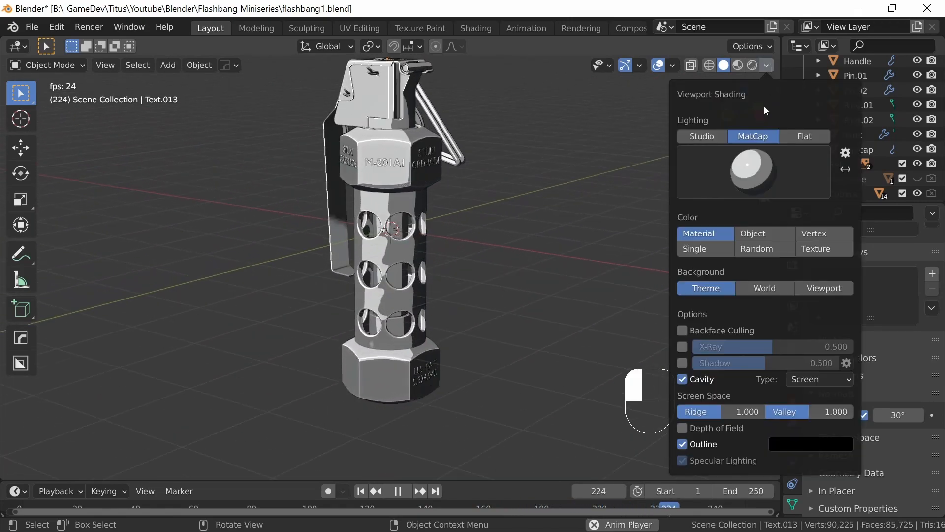
left_click(759, 163)
left_click(759, 314)
left_click(758, 171)
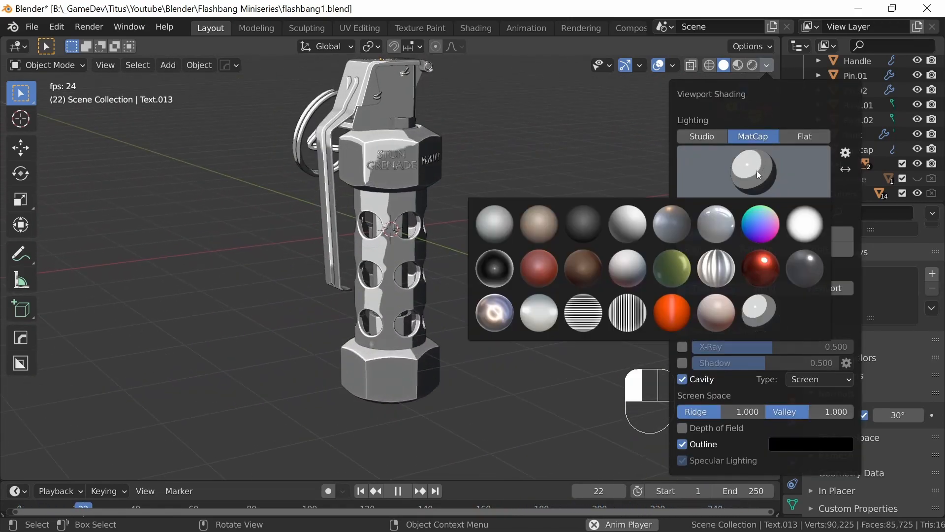
left_click(761, 269)
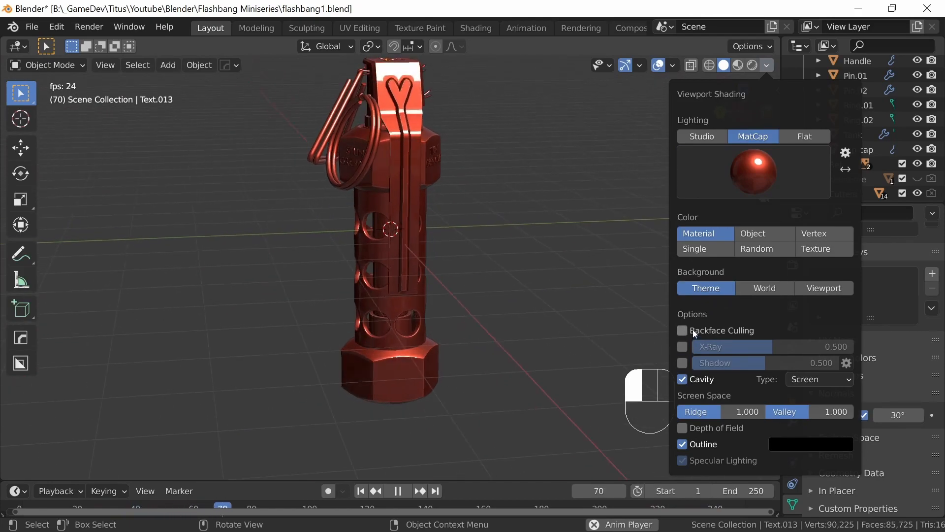
left_click(771, 169)
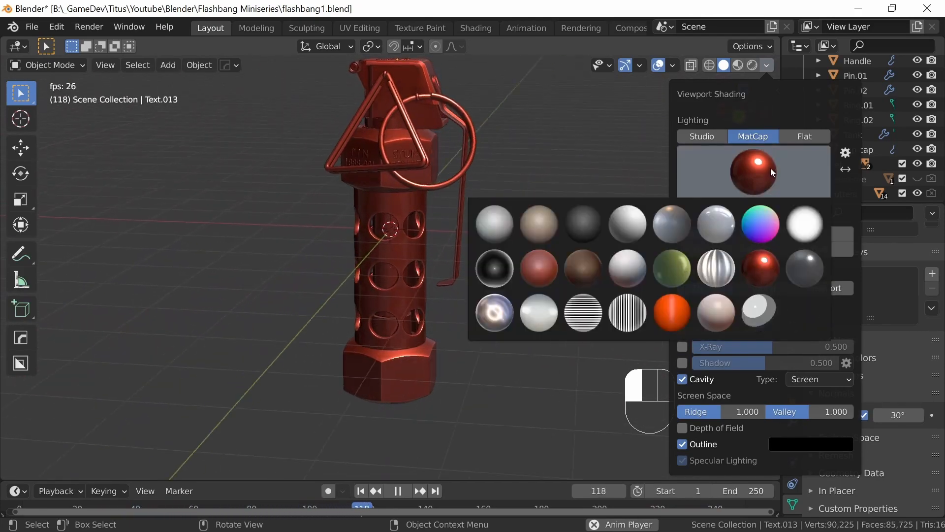
left_click(722, 310)
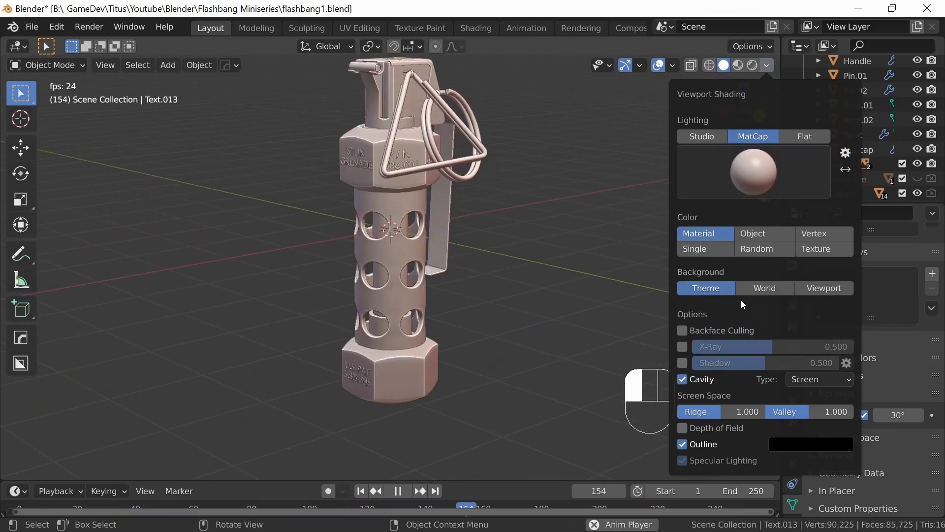
Step: Try the shiny metallic matcap on the grenade, and apply the multicoloured normal matcap
left_click(780, 176)
left_click(538, 315)
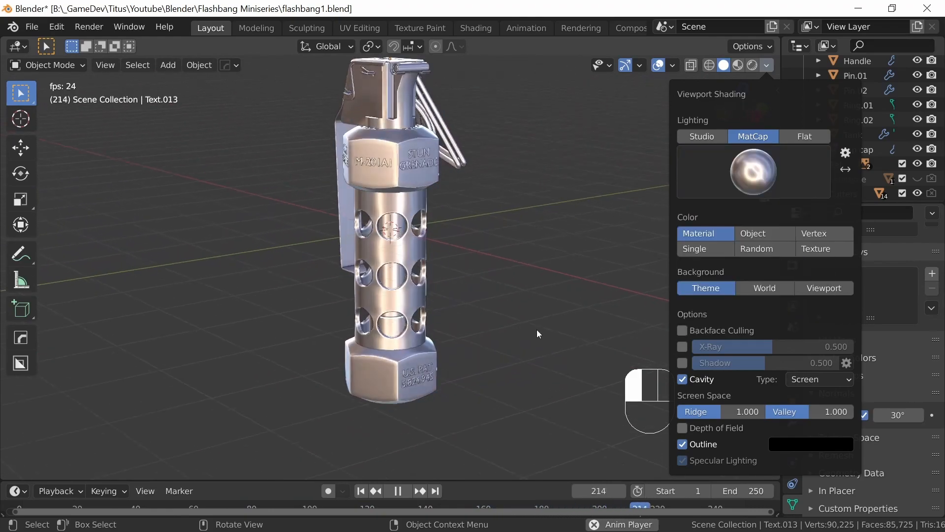
left_click(774, 178)
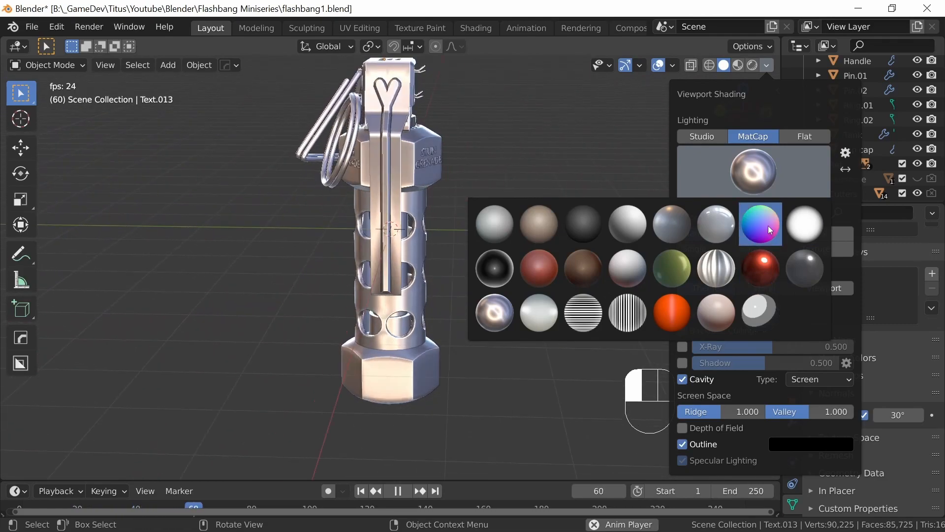
left_click(761, 225)
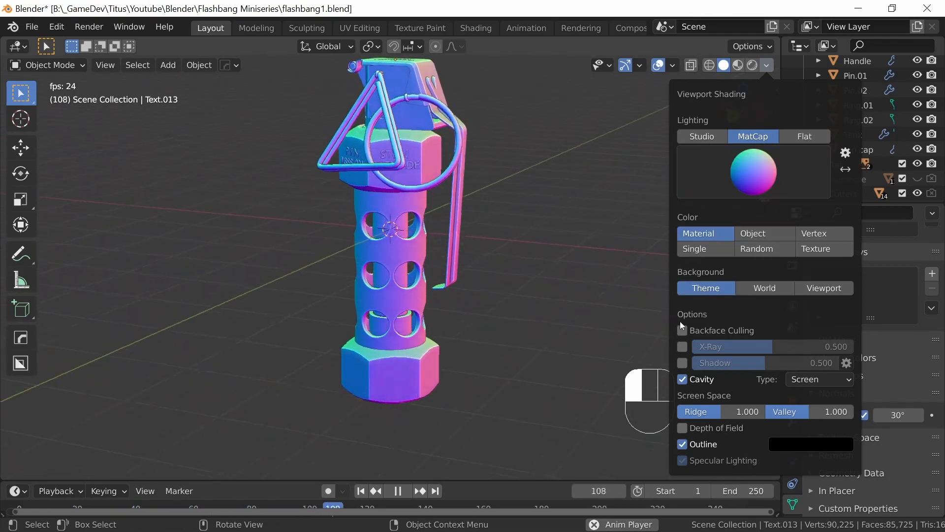